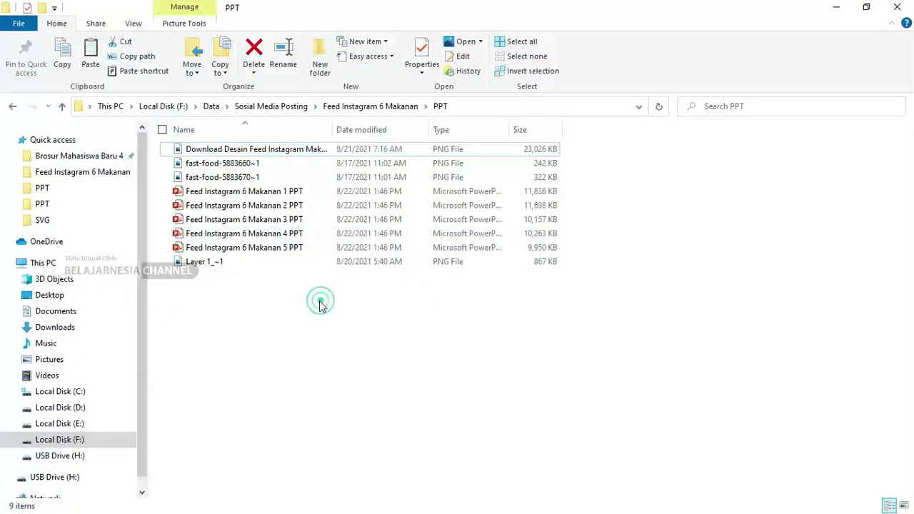
Switch the PPT folder view to large icons.
right_click(317, 302)
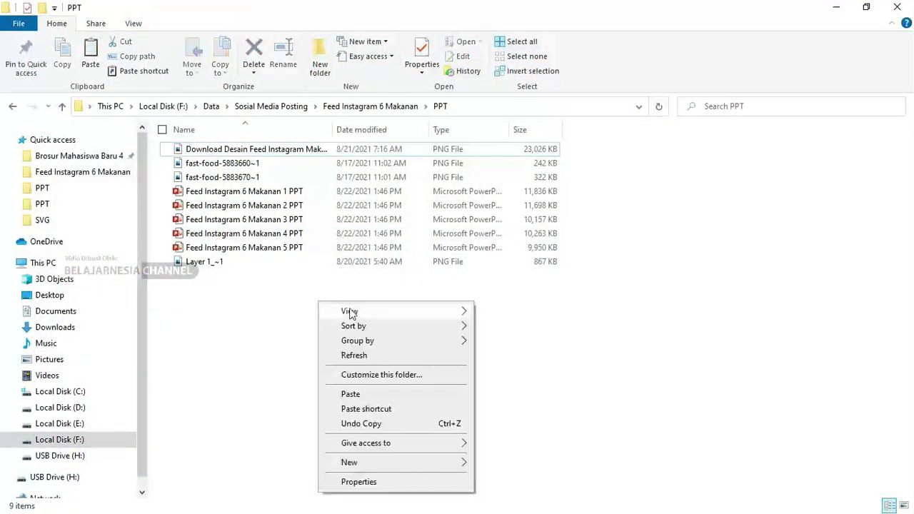
mouse_move(372, 312)
click(525, 324)
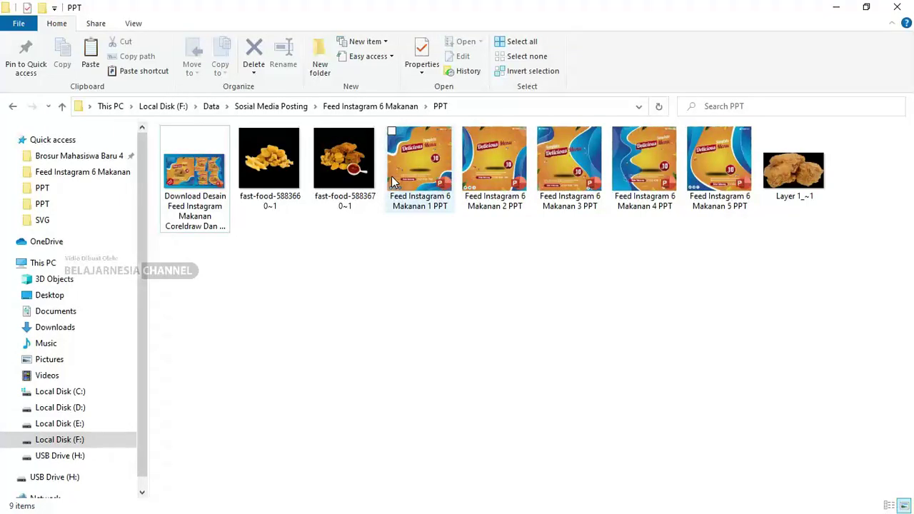
Select the five Feed Instagram 6 Makanan presentations and open them all at once.
drag(746, 241, 411, 155)
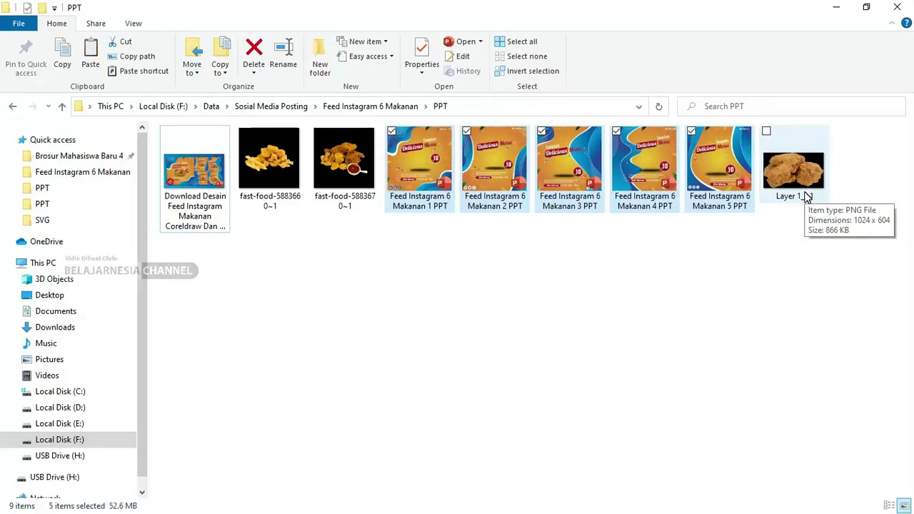
click(447, 255)
key(alt)
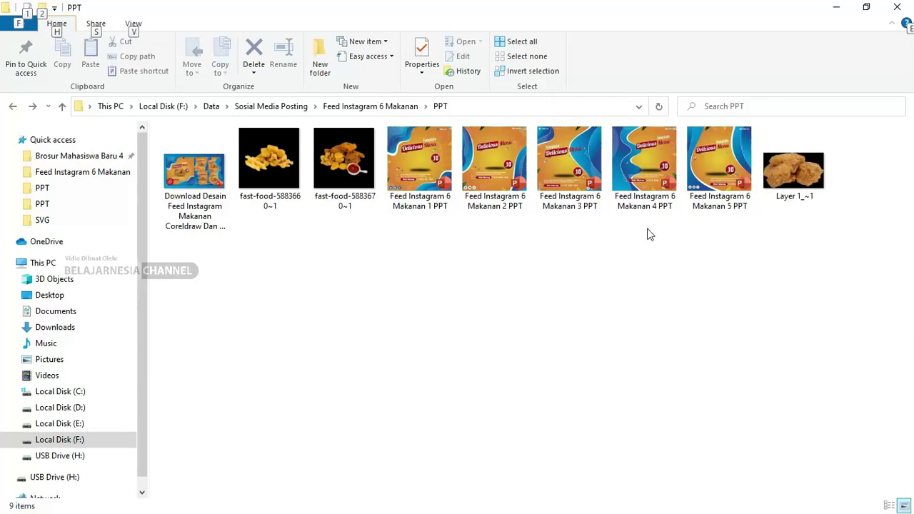
drag(724, 246, 418, 176)
right_click(418, 171)
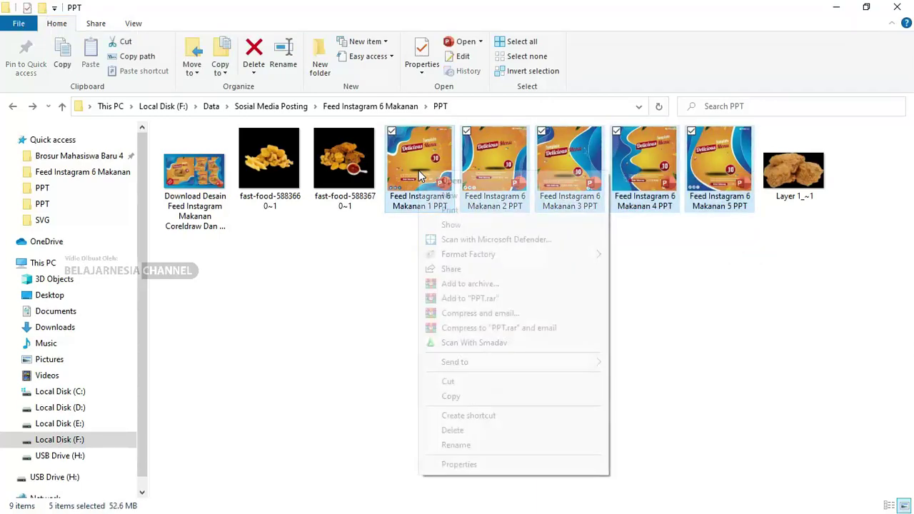
click(433, 180)
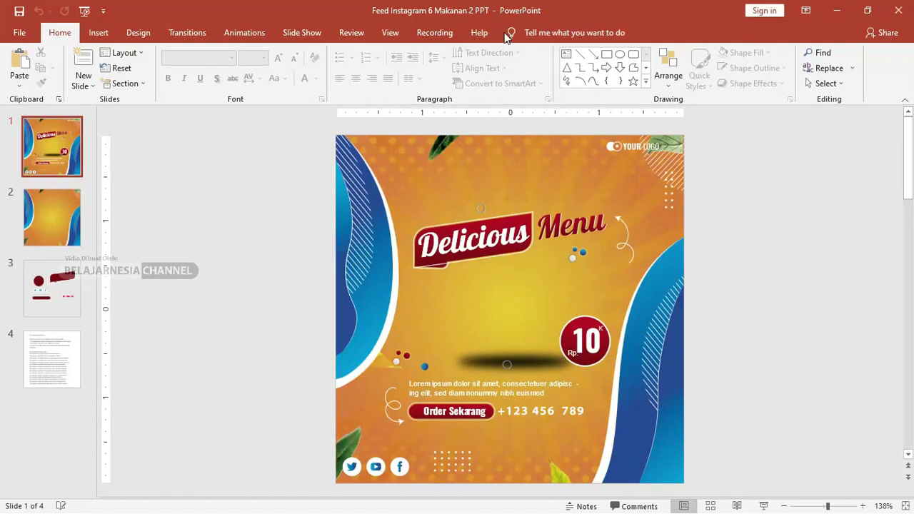
Switch between the open decks to view Makanan 4, undoing an accidental picture move.
key(alt+Tab)
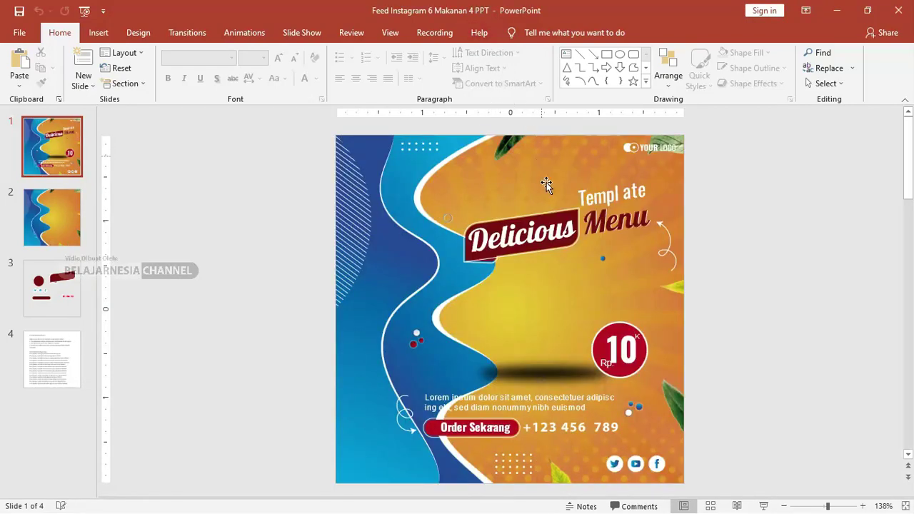
key(alt+Tab)
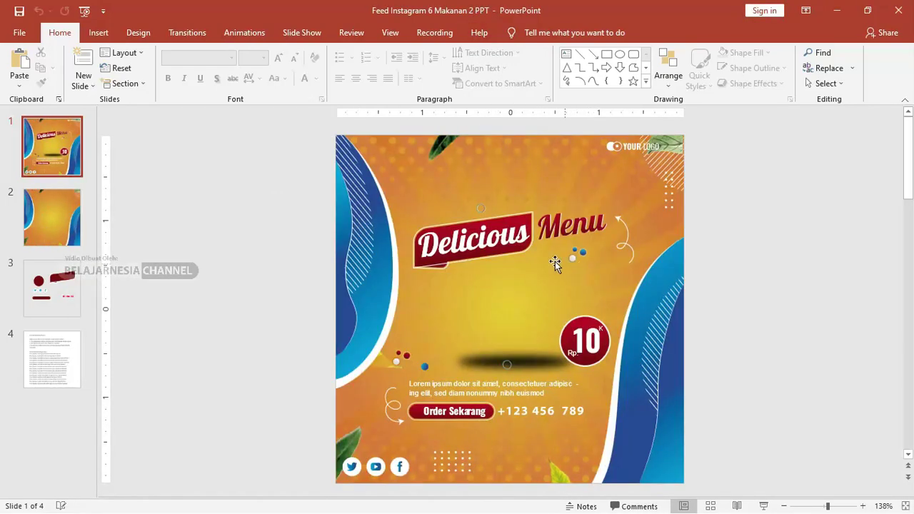
key(alt+Tab)
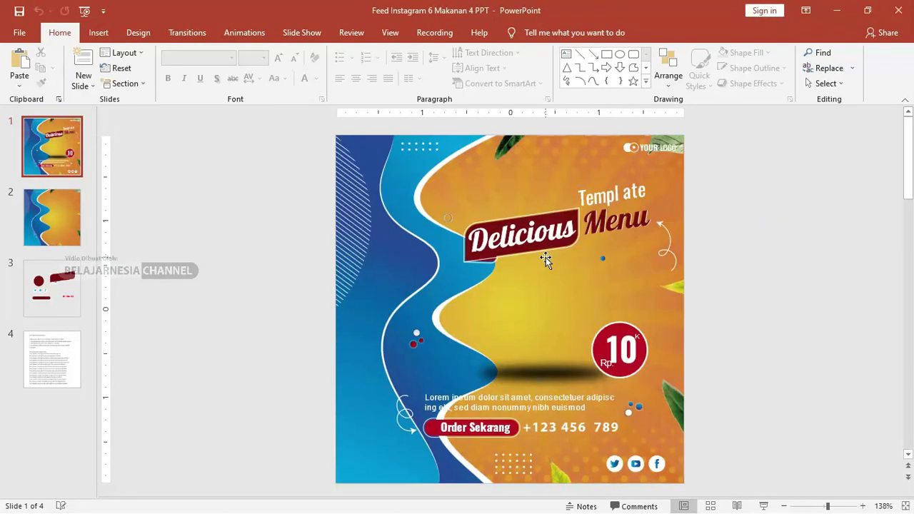
click(545, 264)
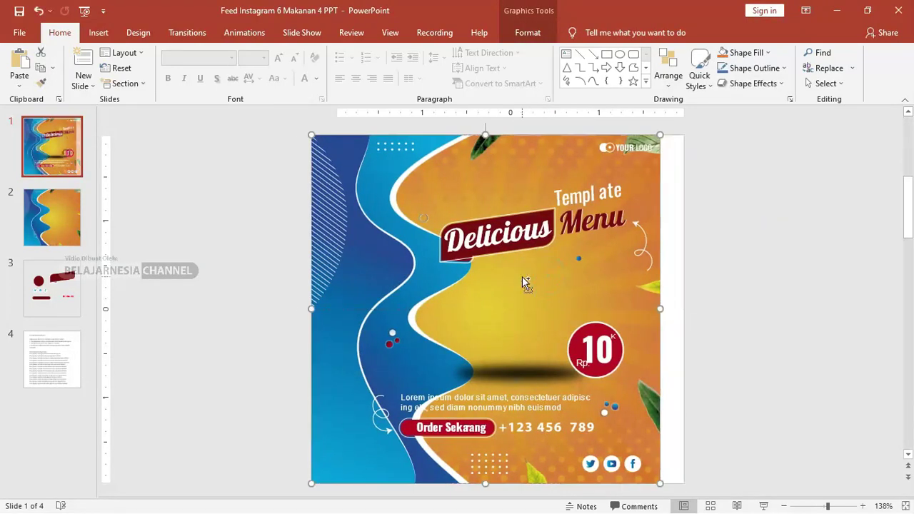
drag(545, 265, 570, 266)
key(ctrl+z)
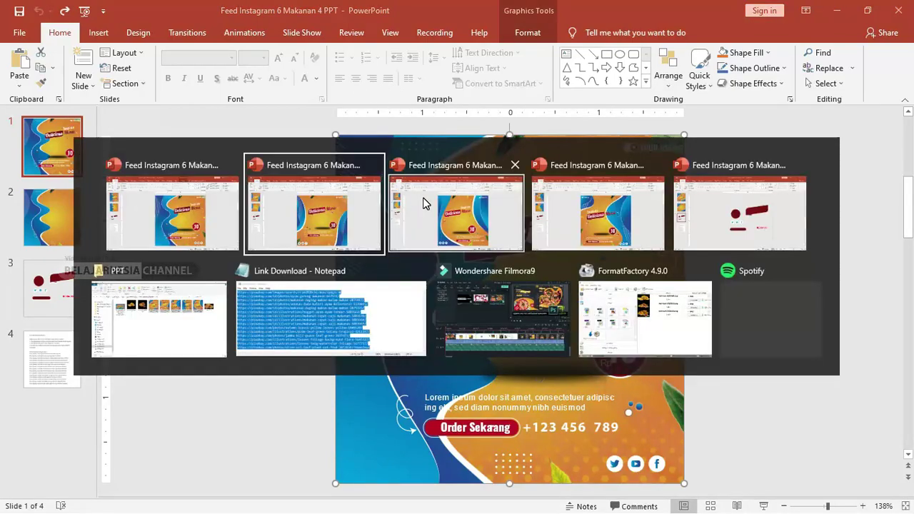
key(alt+Tab)
click(422, 203)
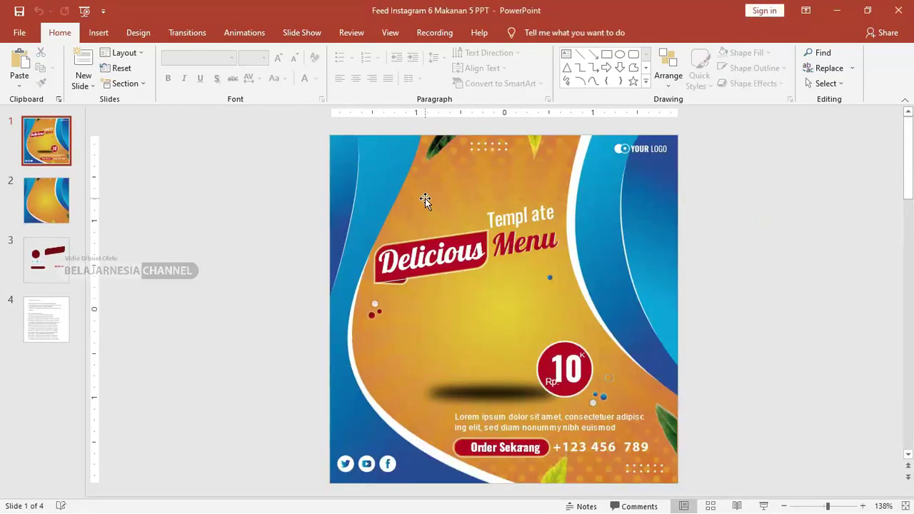
Browse Makanan 3, 5 and 1, checking Makanan 1's slide 2 before returning to slide 1.
key(alt+Tab)
key(Tab)
key(Tab)
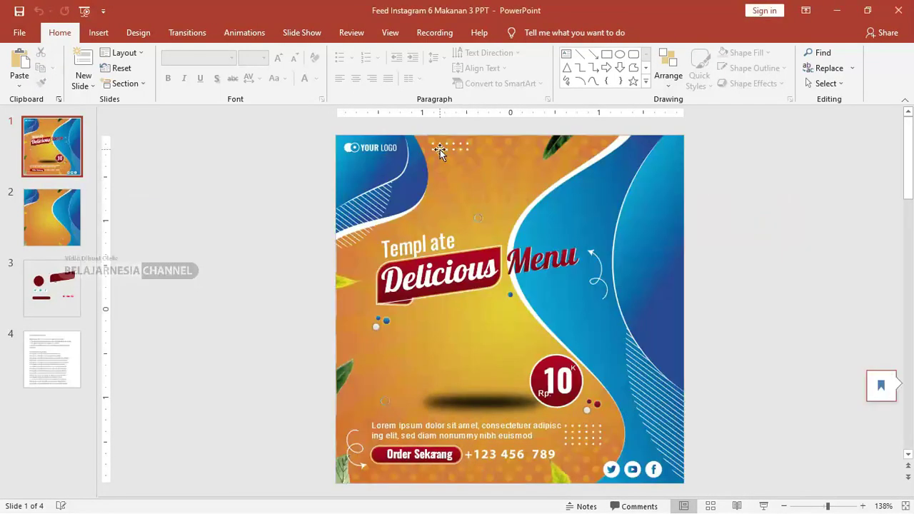
key(alt+Tab)
click(547, 220)
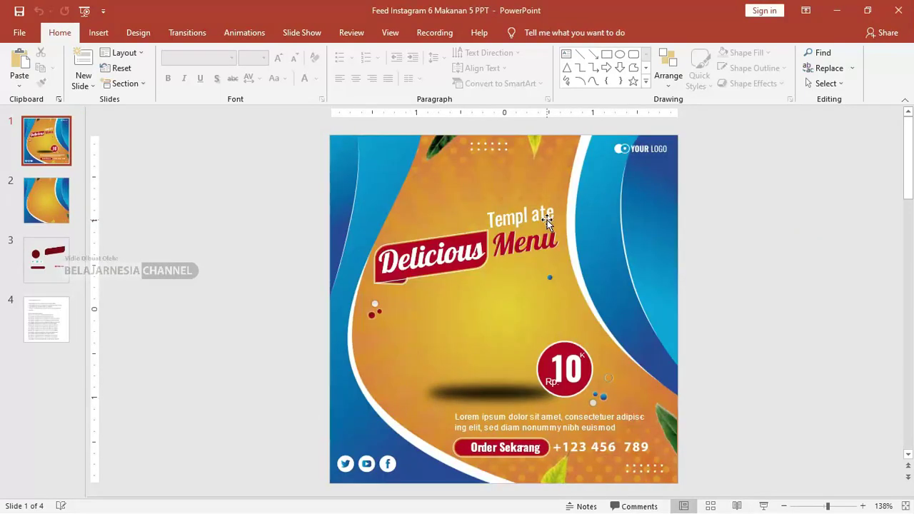
key(alt+Tab)
key(Tab)
key(Tab)
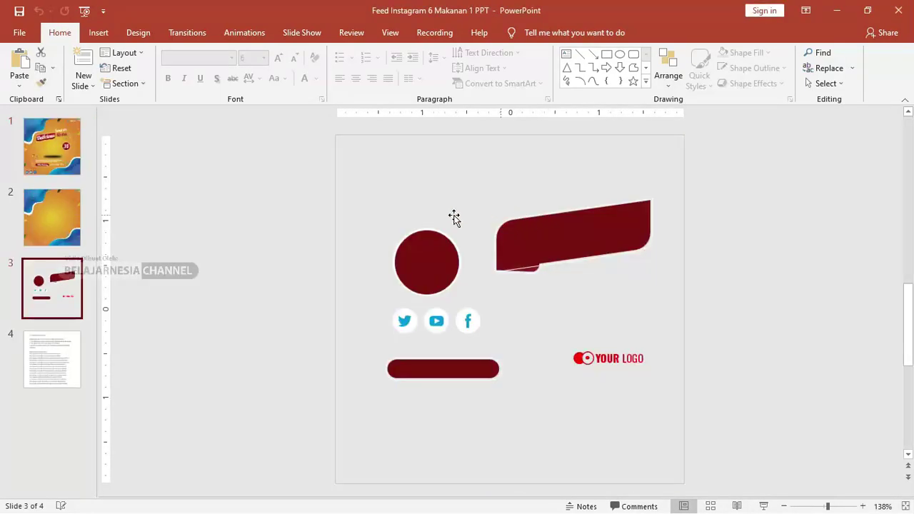
click(45, 219)
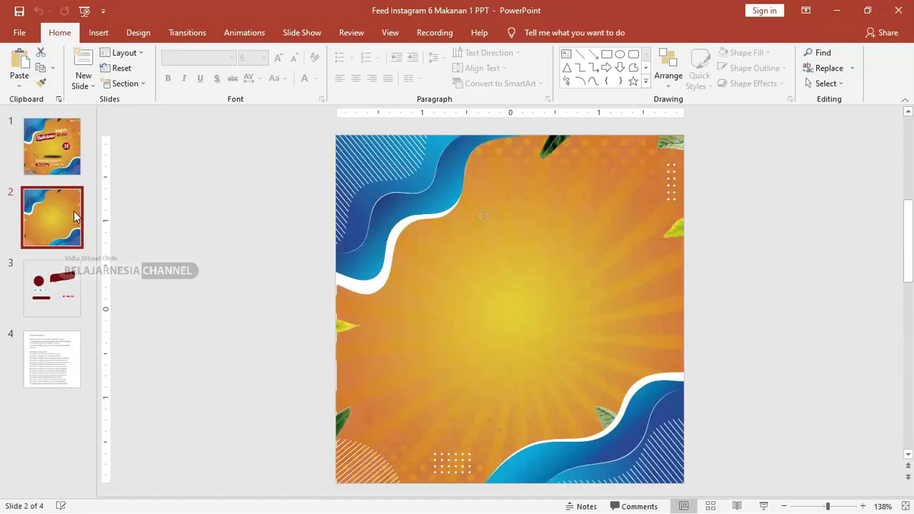
click(66, 152)
click(65, 209)
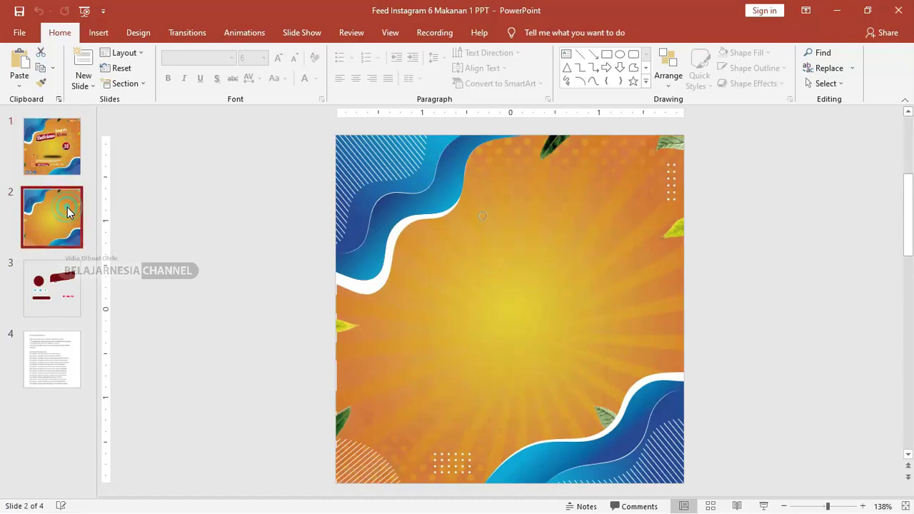
click(57, 150)
Minimize Makanan 1 and close Makanan 5, 3 and 4, leaving Makanan 2 showing.
click(837, 10)
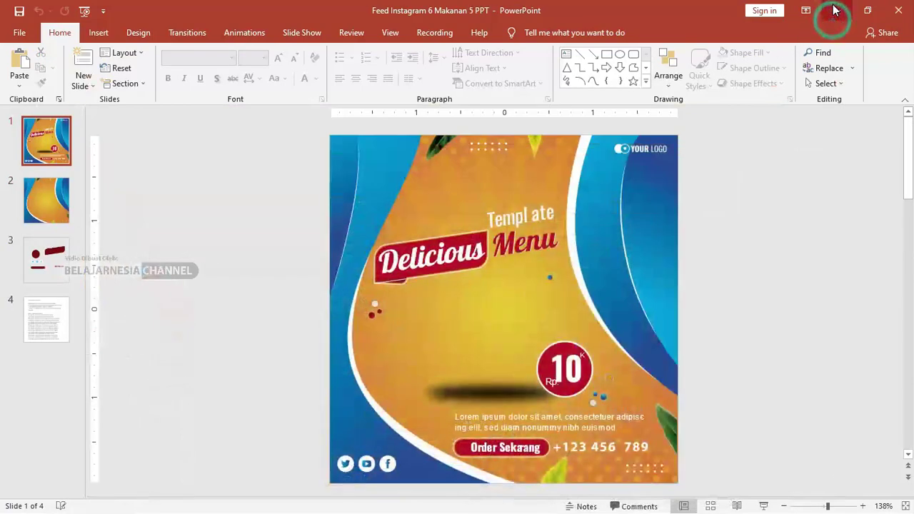
click(897, 10)
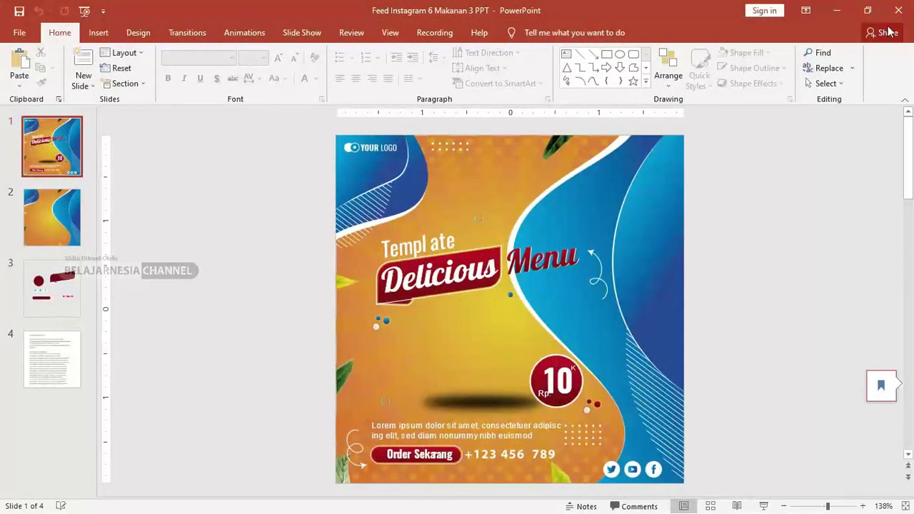
click(895, 11)
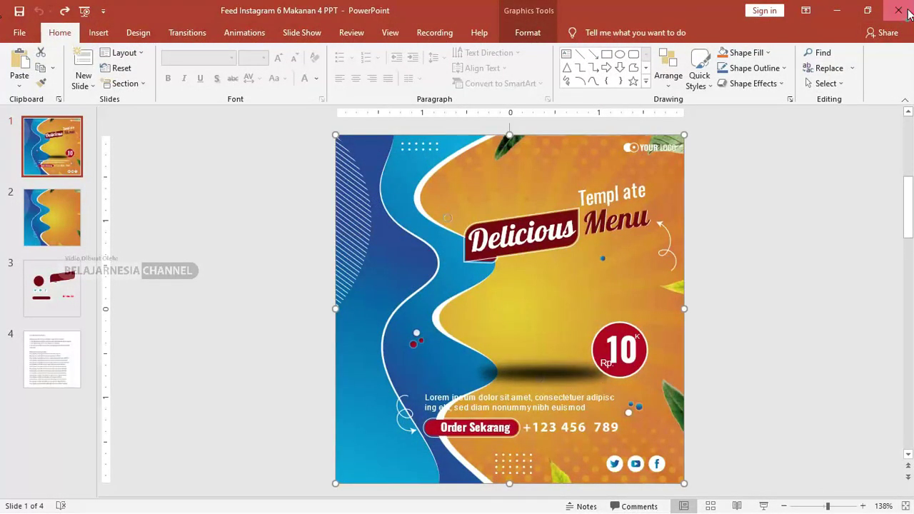
click(897, 10)
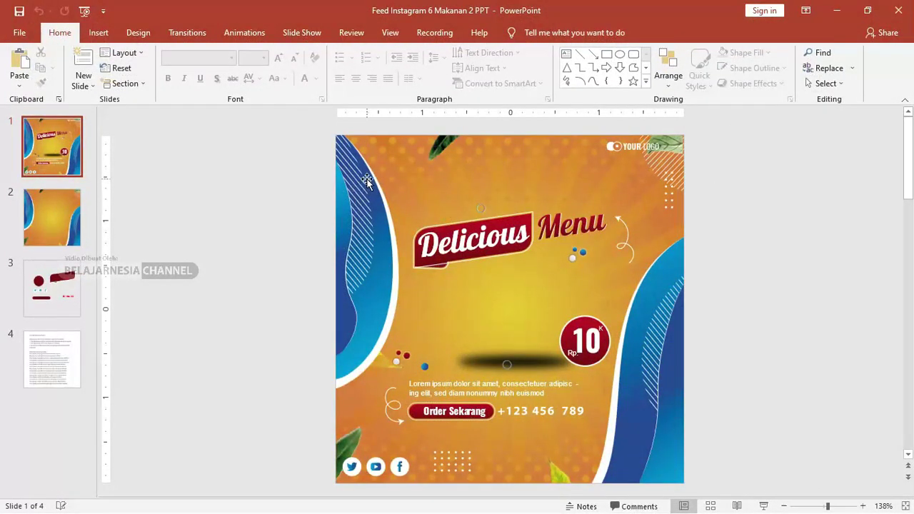
Scroll back to slide 1's Delicious Menu design with the Rp 10K badge and Order Sekarang button.
click(382, 203)
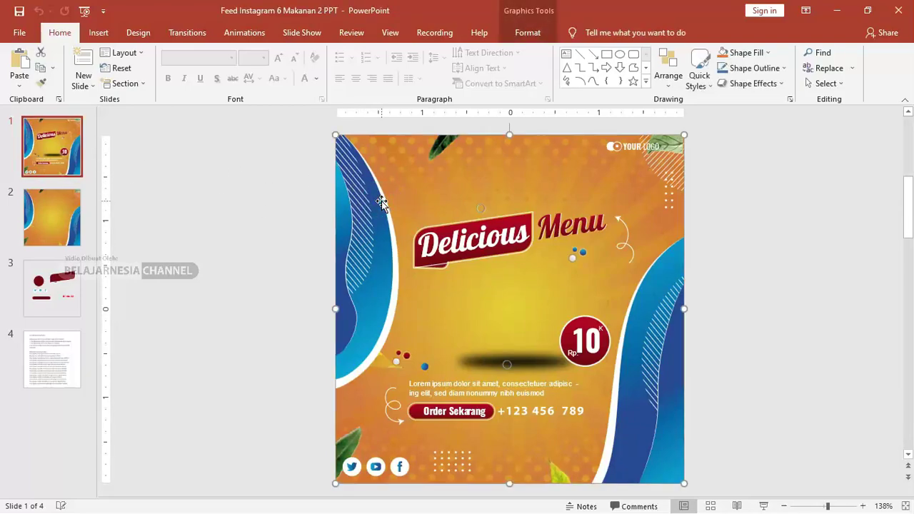
scroll(381, 202, up, 5)
scroll(381, 202, up, 10)
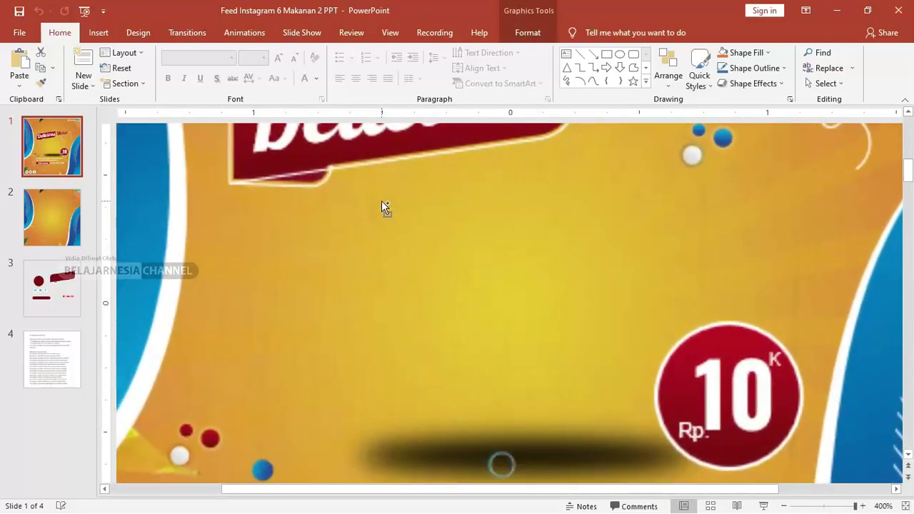
scroll(381, 200, up, 2)
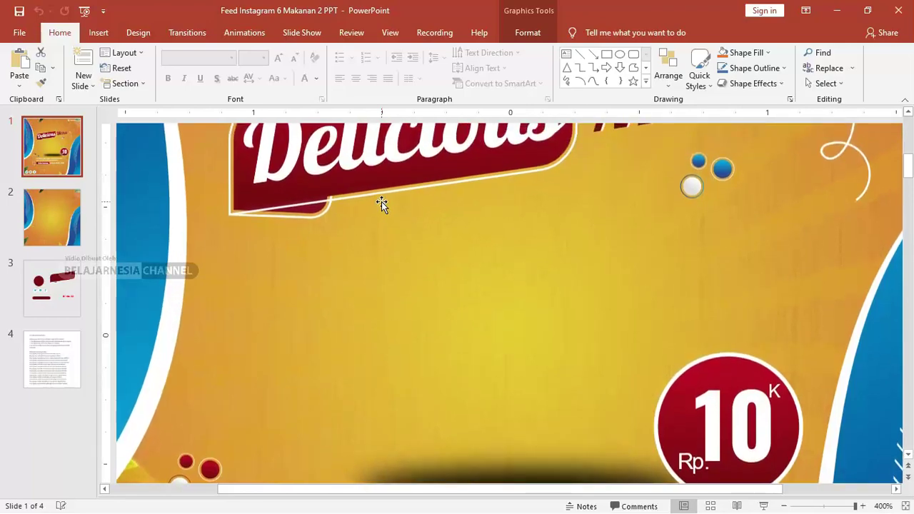
scroll(381, 201, up, 1)
scroll(381, 201, up, 1)
scroll(381, 201, up, 2)
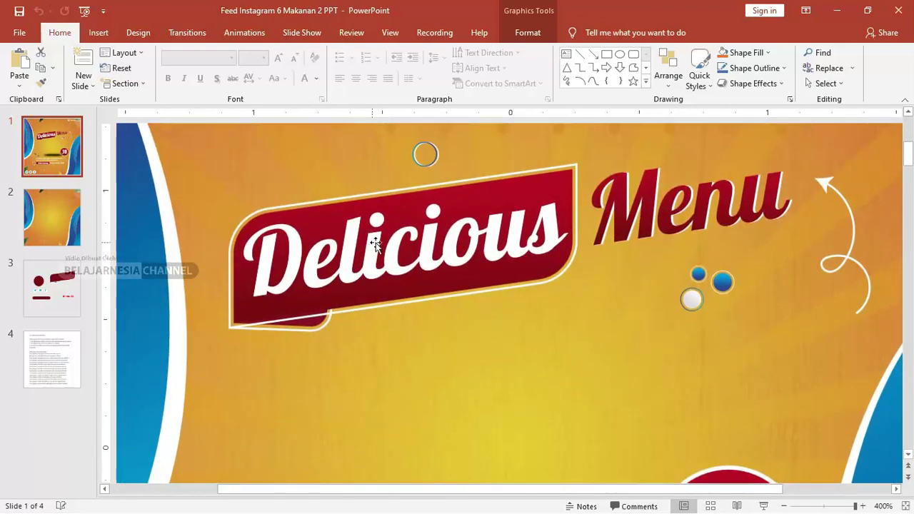
scroll(289, 226, up, 1)
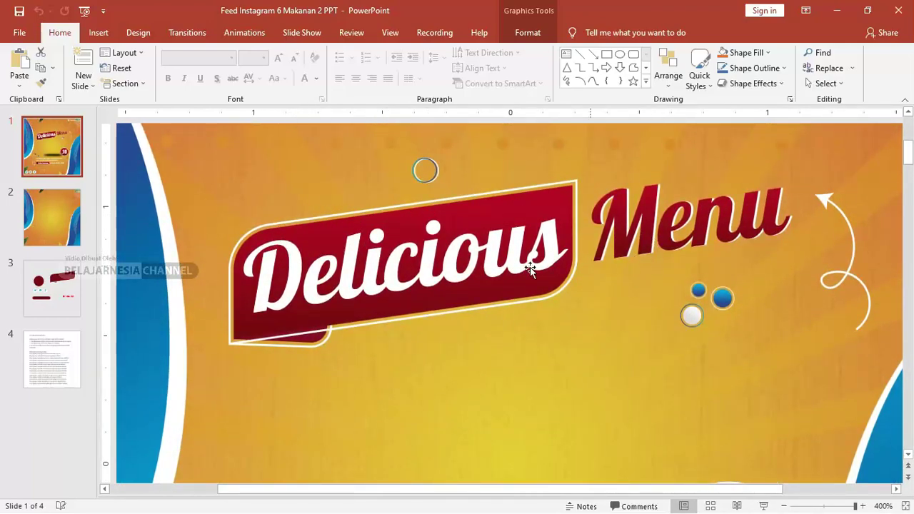
scroll(400, 249, up, 1)
scroll(398, 247, up, 2)
scroll(397, 247, up, 2)
scroll(397, 247, up, 2)
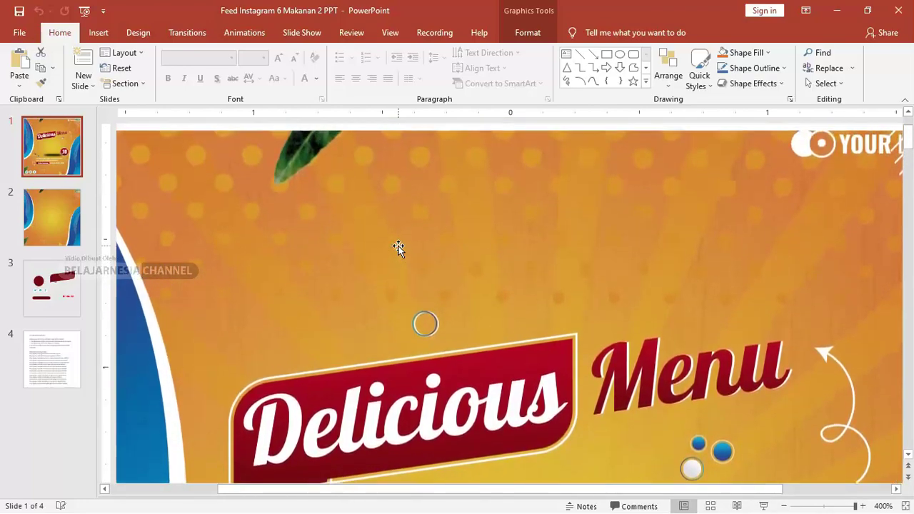
scroll(398, 247, up, 2)
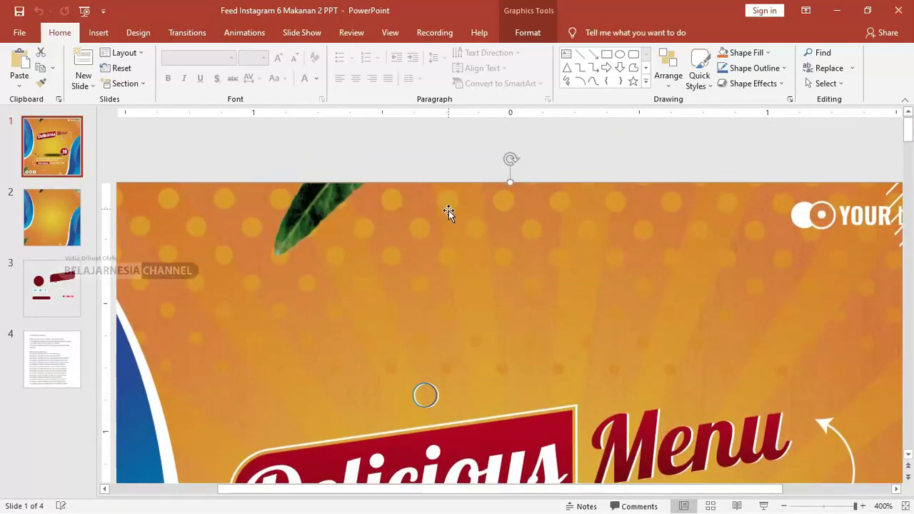
scroll(339, 215, down, 5)
scroll(339, 220, down, 3)
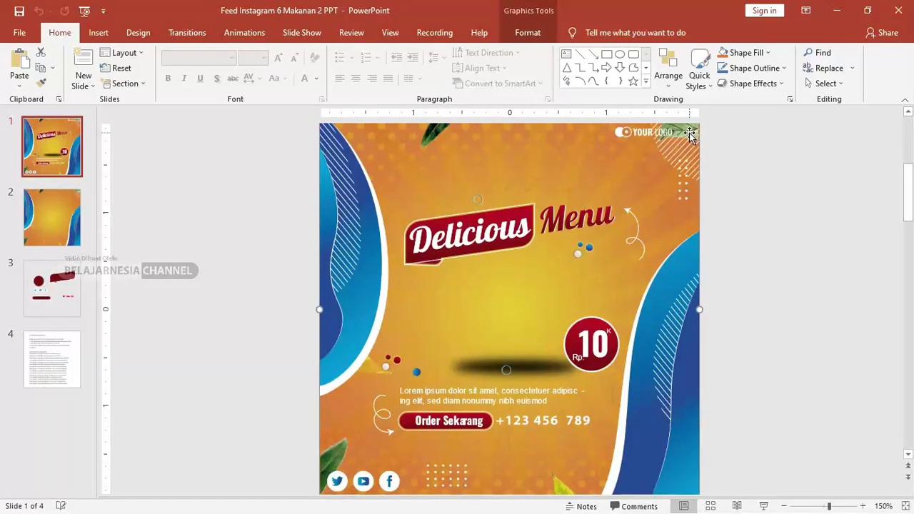
scroll(423, 168, up, 10)
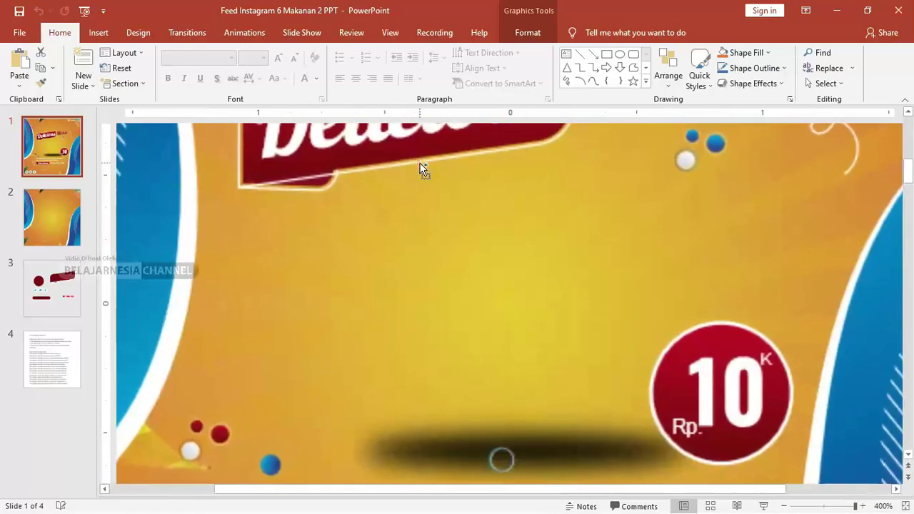
scroll(419, 167, down, 3)
scroll(393, 200, down, 5)
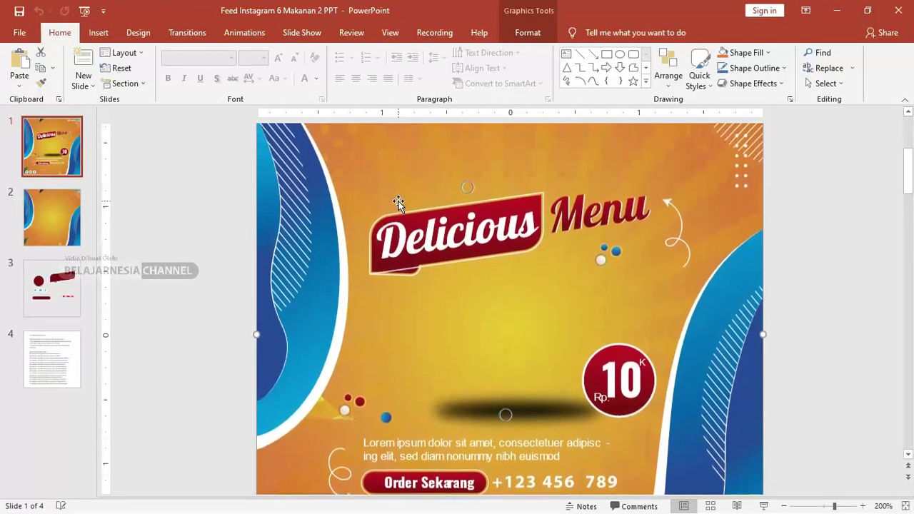
scroll(401, 198, up, 3)
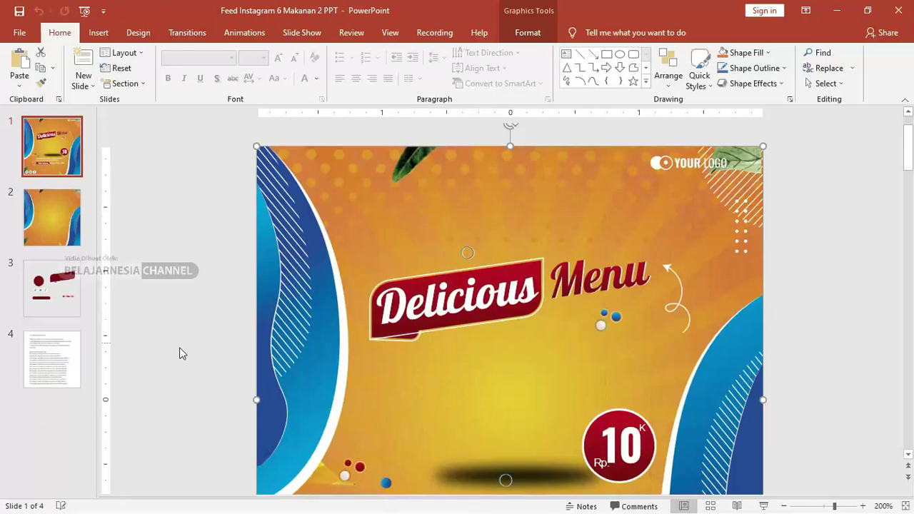
click(68, 355)
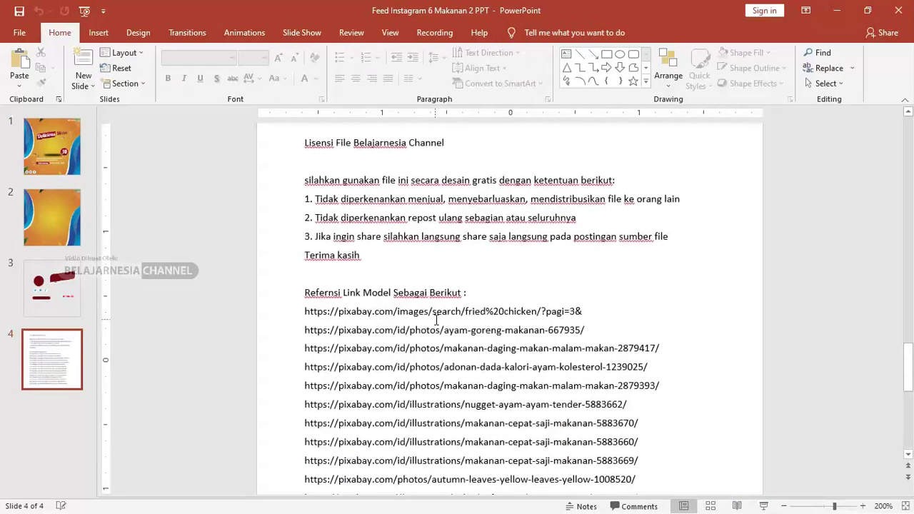
scroll(436, 320, down, 1)
scroll(421, 336, down, 2)
scroll(400, 357, down, 2)
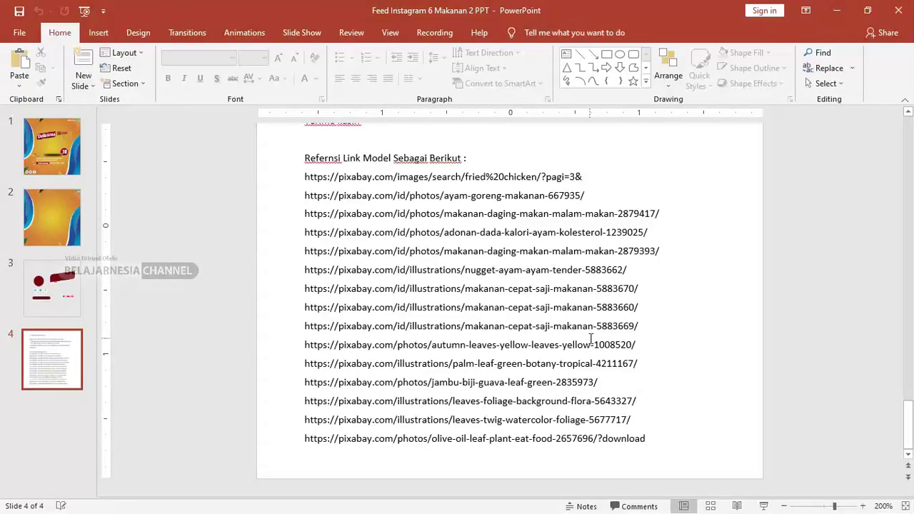
triple_click(535, 364)
key(alt)
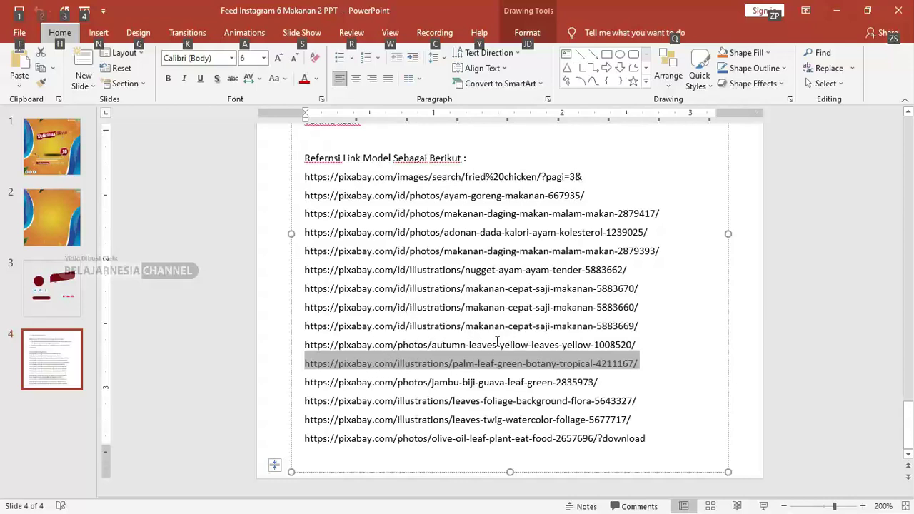
scroll(497, 341, up, 2)
scroll(492, 328, up, 1)
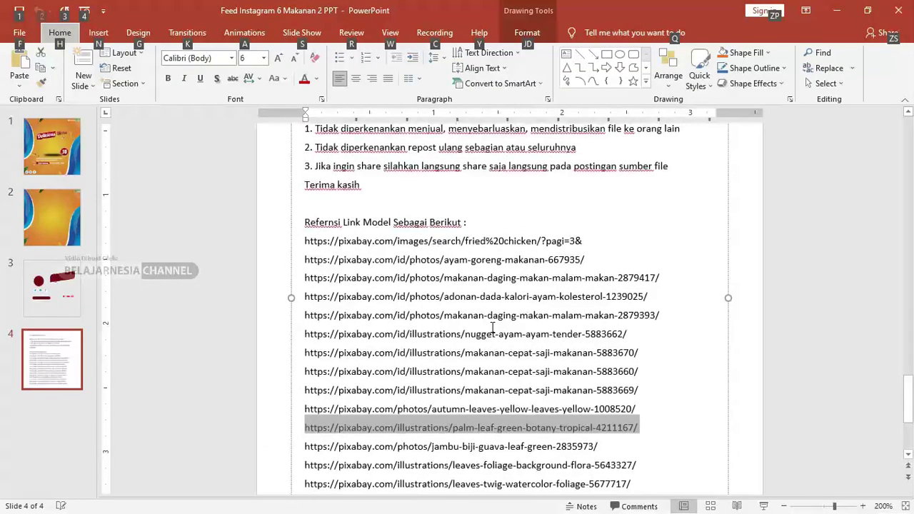
scroll(487, 327, up, 1)
scroll(478, 269, up, 1)
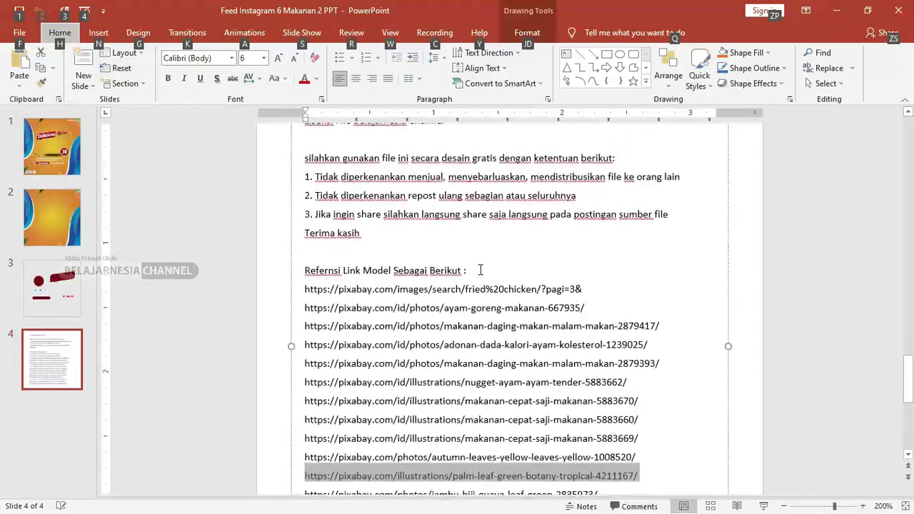
triple_click(370, 234)
drag(301, 194, 295, 175)
scroll(465, 206, up, 1)
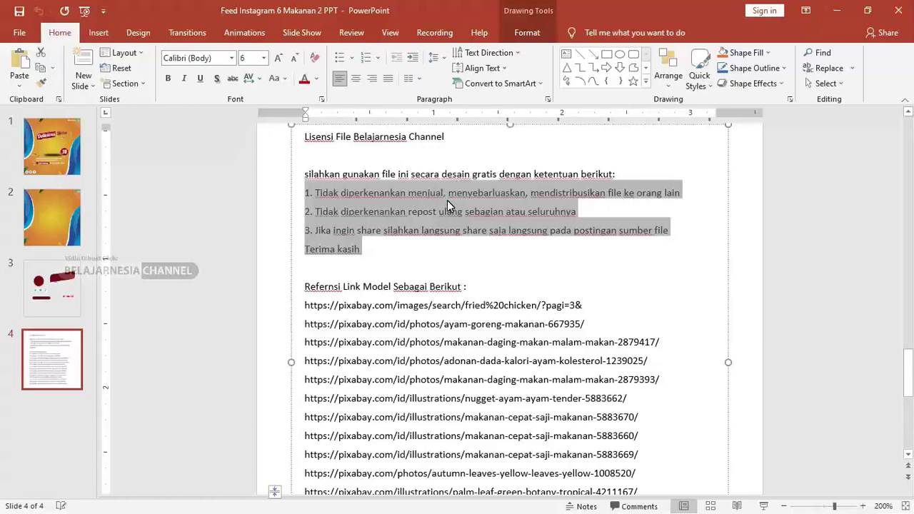
click(44, 217)
click(57, 154)
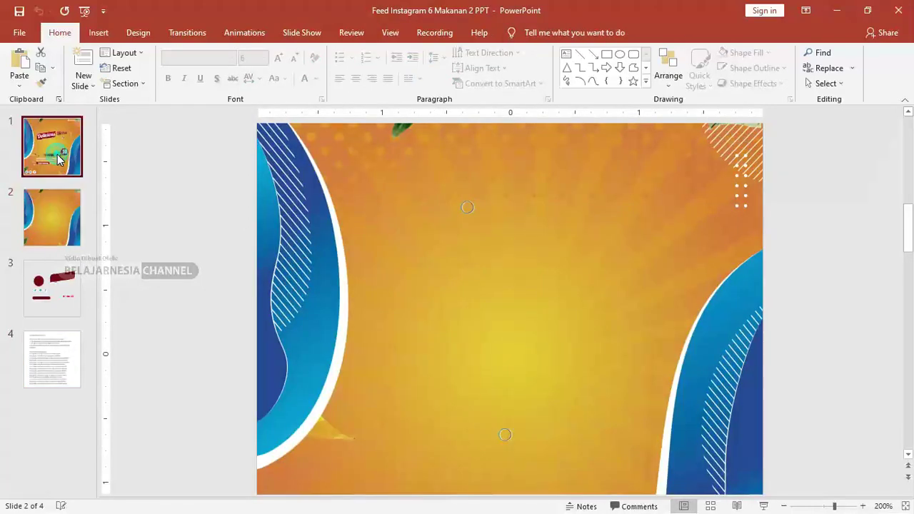
click(393, 250)
scroll(337, 238, down, 5)
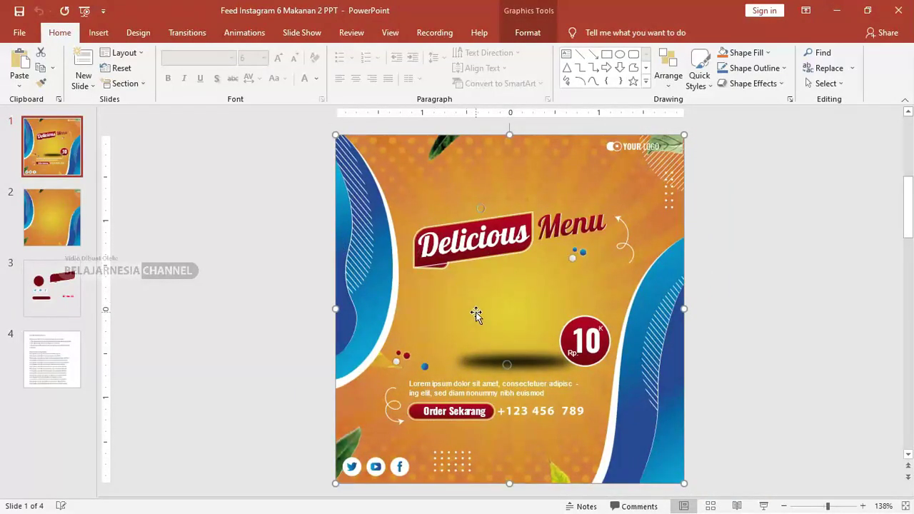
click(61, 215)
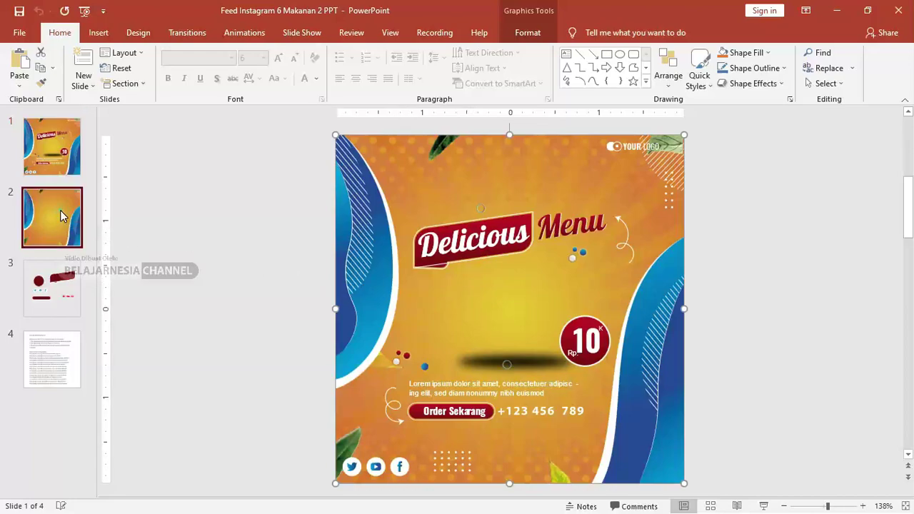
click(555, 255)
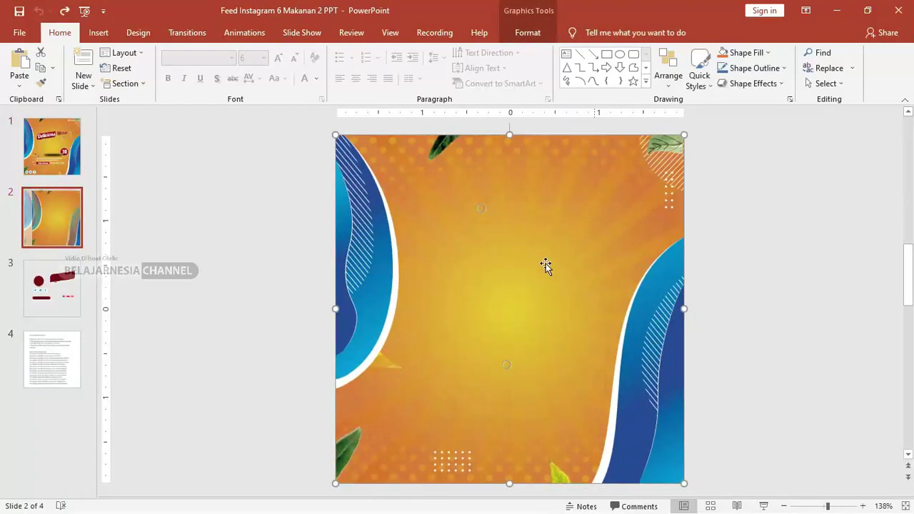
click(52, 281)
click(514, 257)
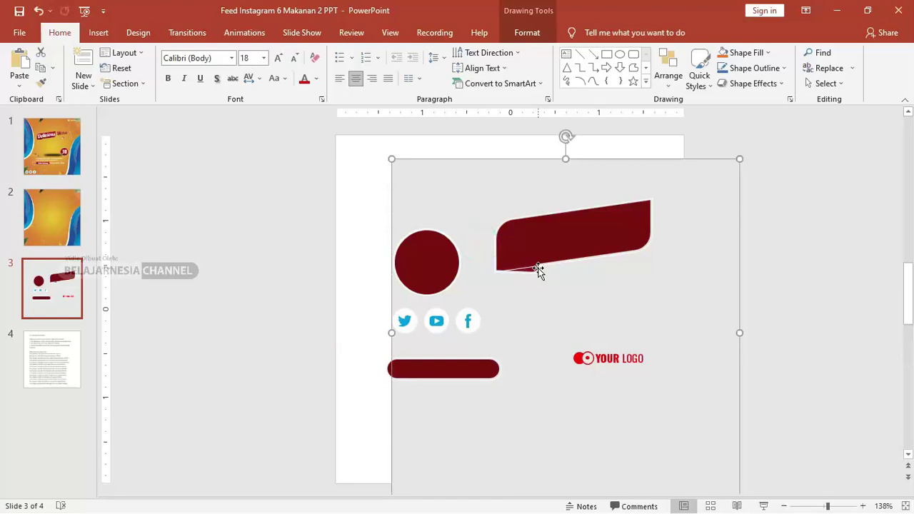
click(535, 251)
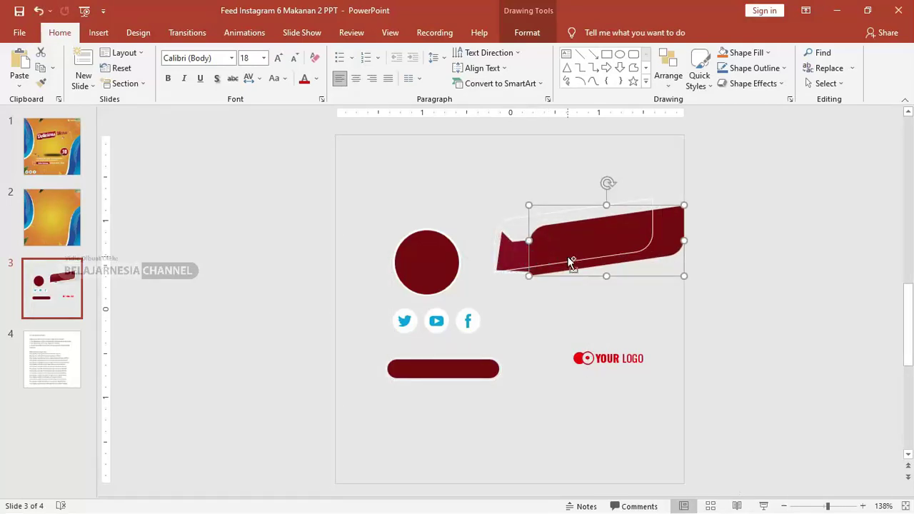
click(64, 202)
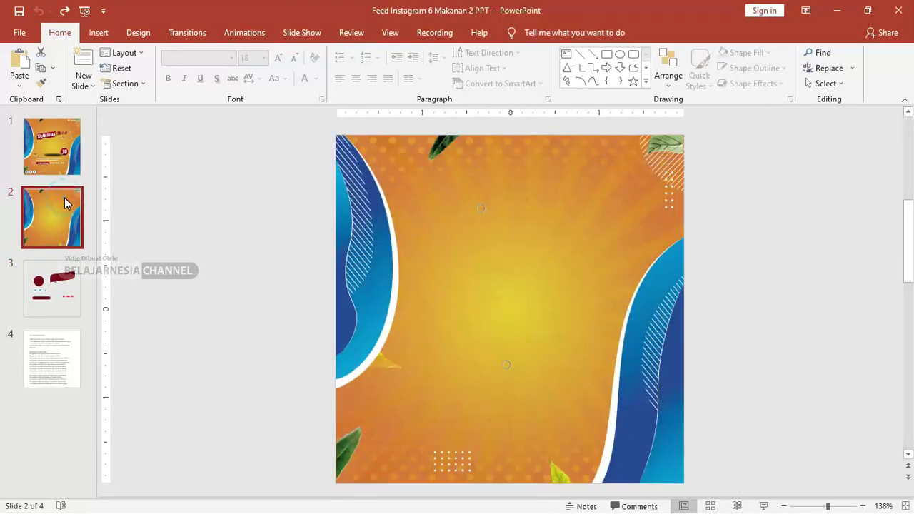
click(428, 248)
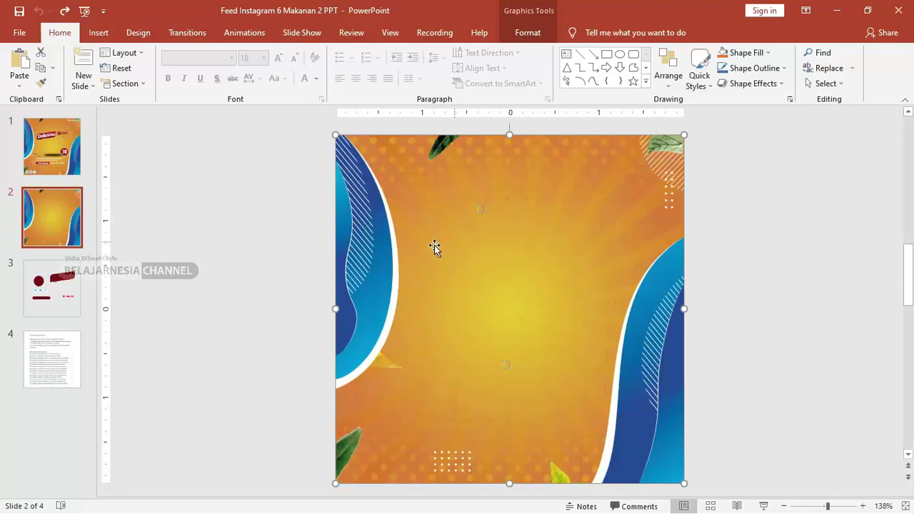
scroll(391, 265, down, 1)
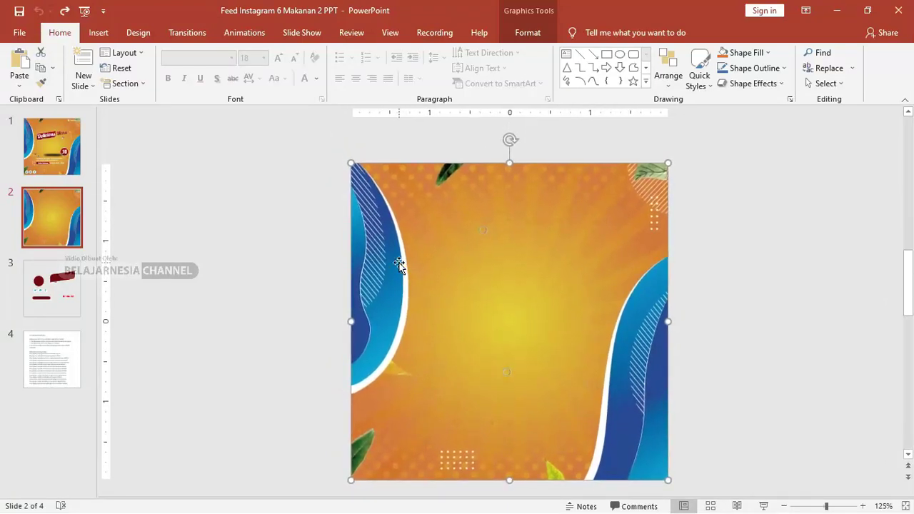
scroll(399, 264, down, 1)
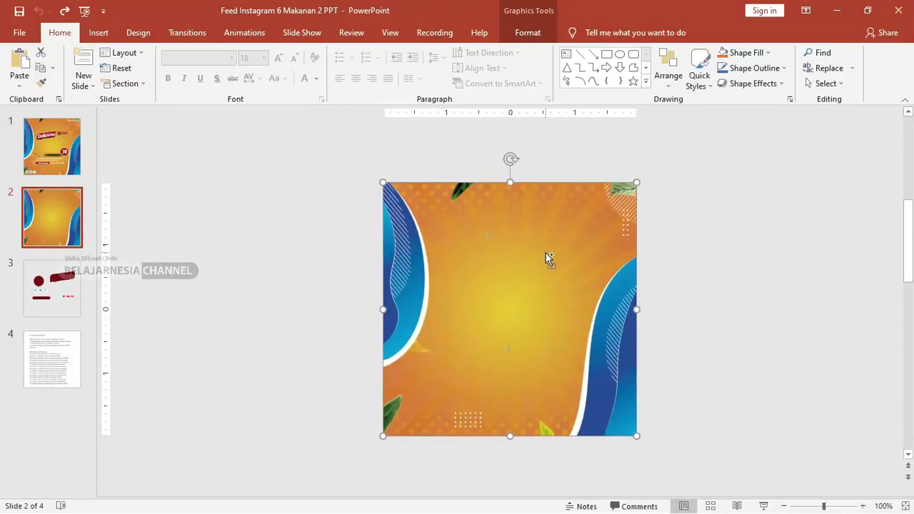
scroll(545, 253, up, 1)
scroll(545, 252, up, 4)
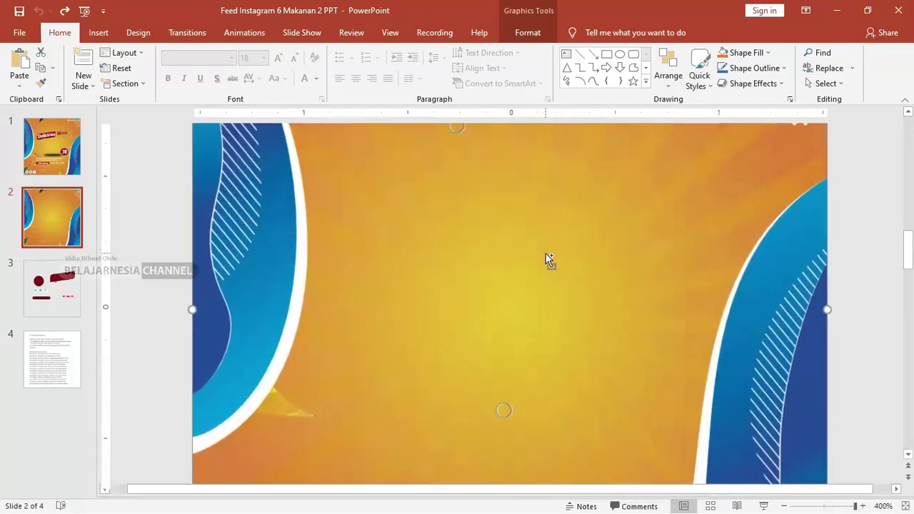
scroll(546, 254, down, 2)
scroll(545, 253, down, 3)
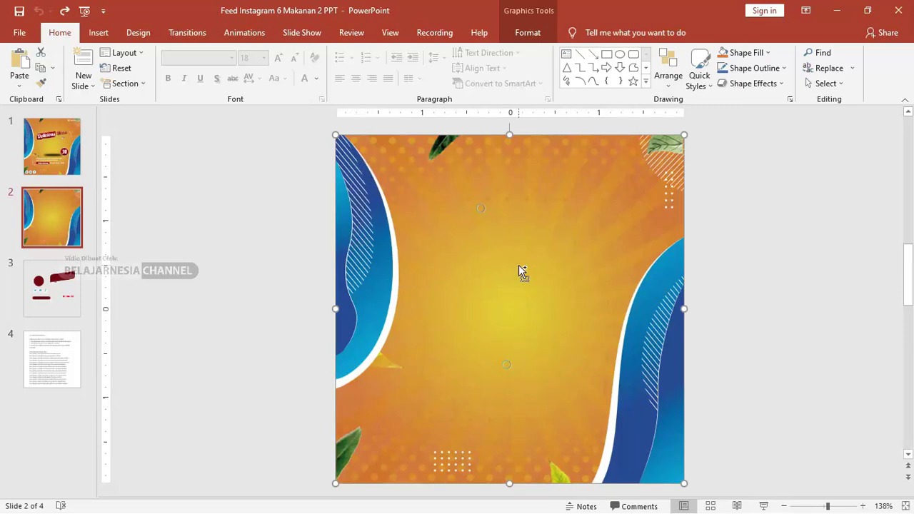
scroll(519, 266, down, 1)
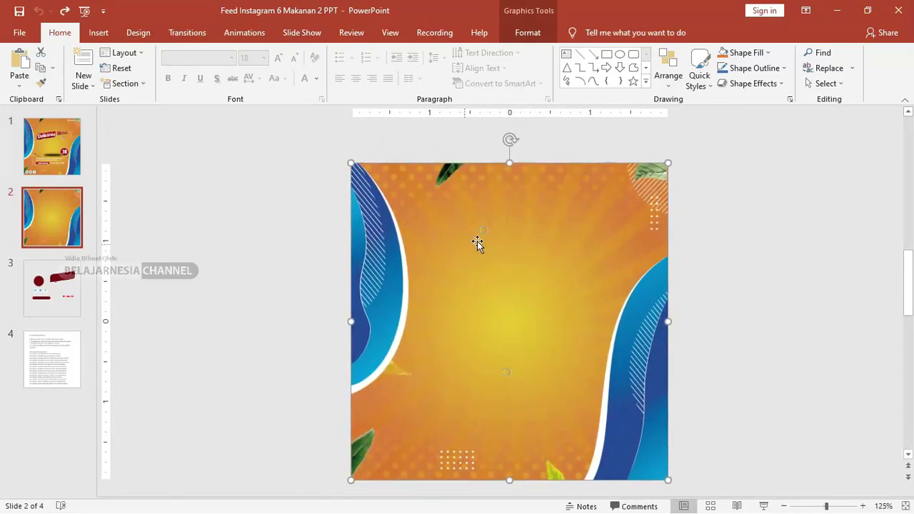
scroll(459, 260, up, 1)
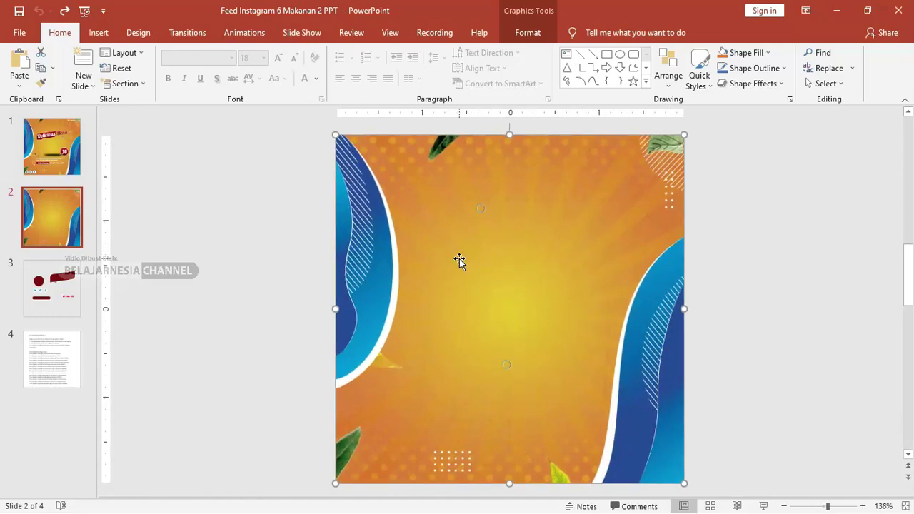
click(71, 282)
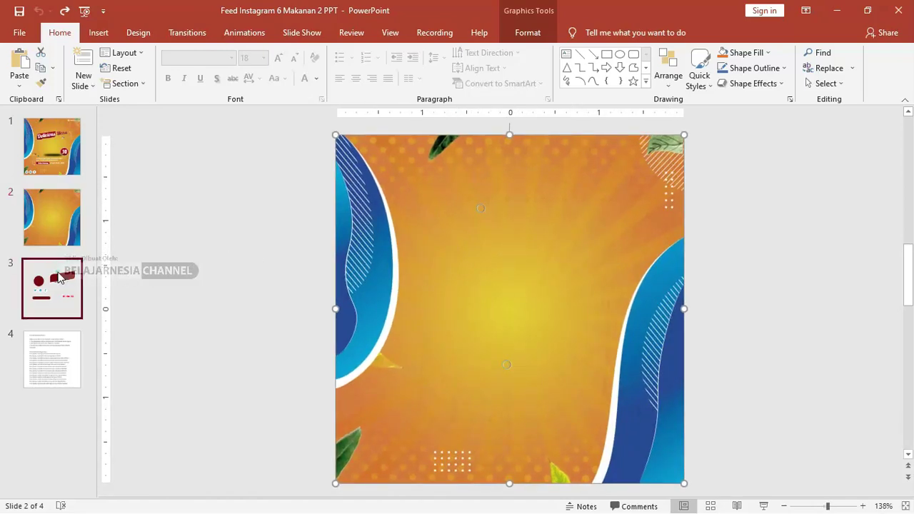
click(541, 251)
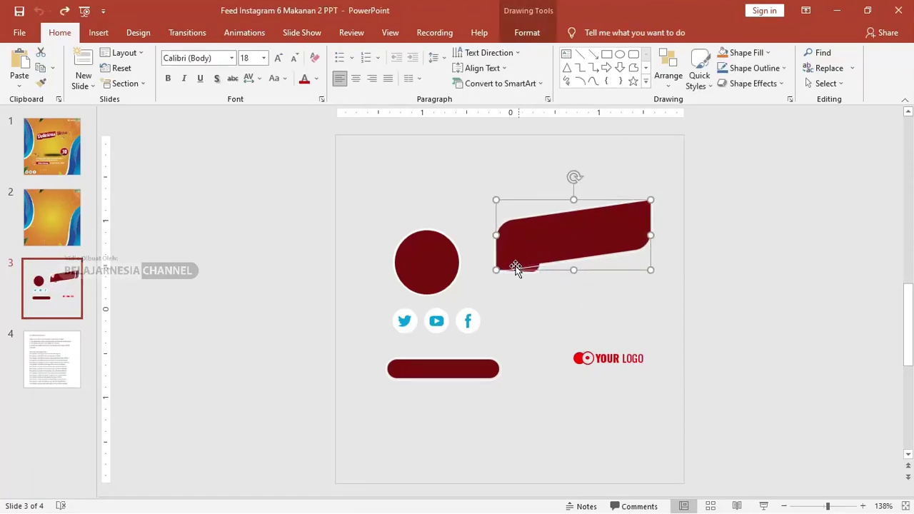
click(740, 354)
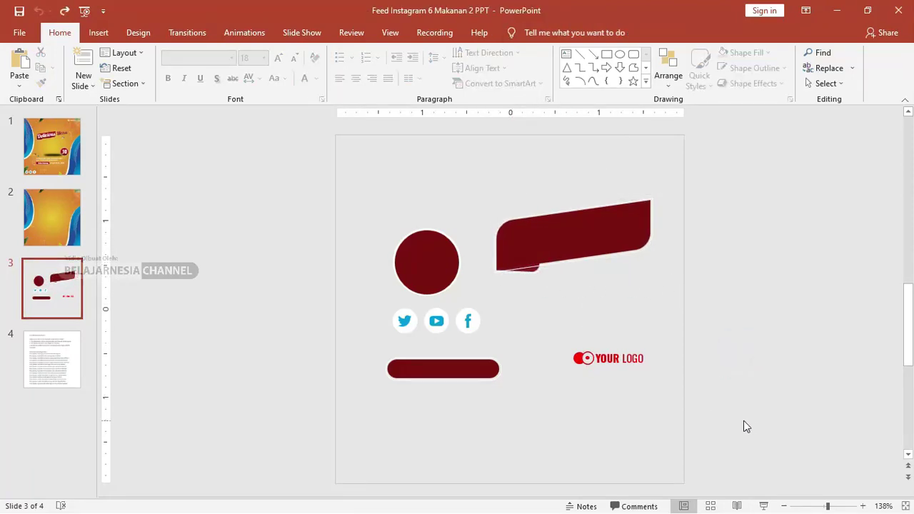
drag(746, 426, 306, 163)
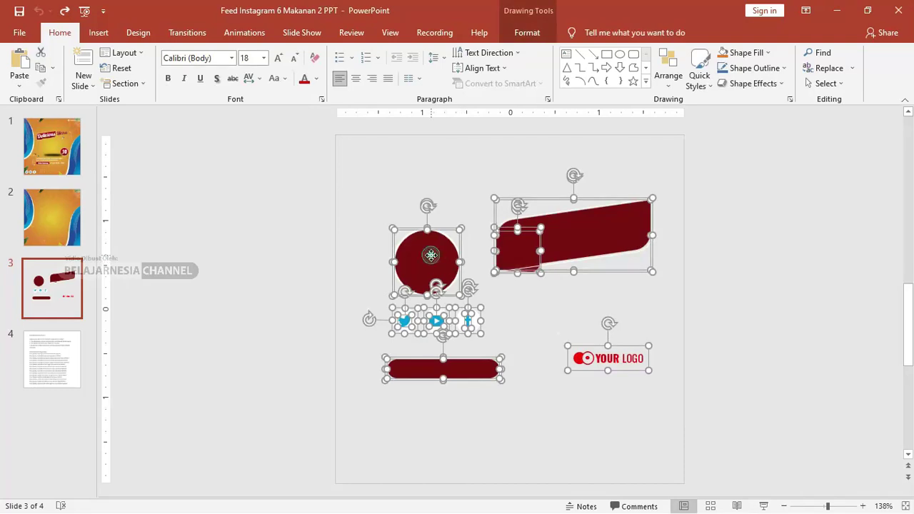
click(551, 313)
click(475, 368)
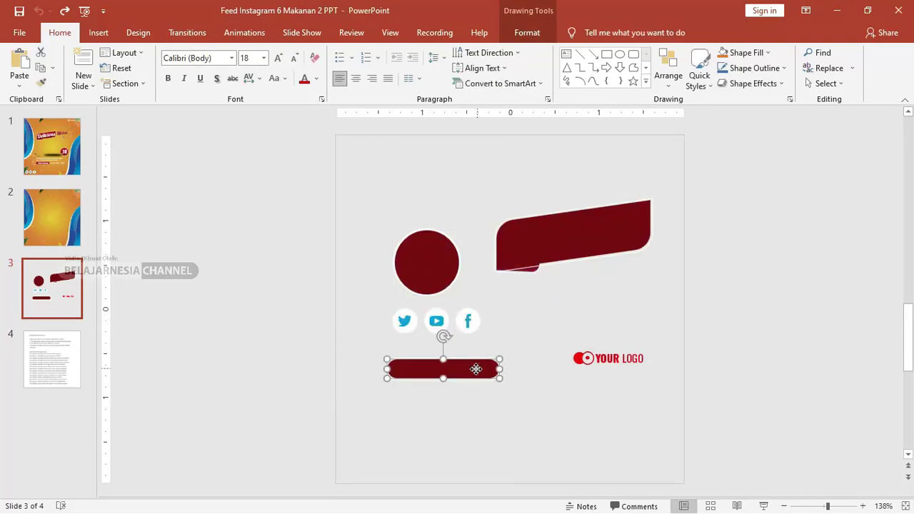
click(504, 350)
scroll(499, 383, up, 5)
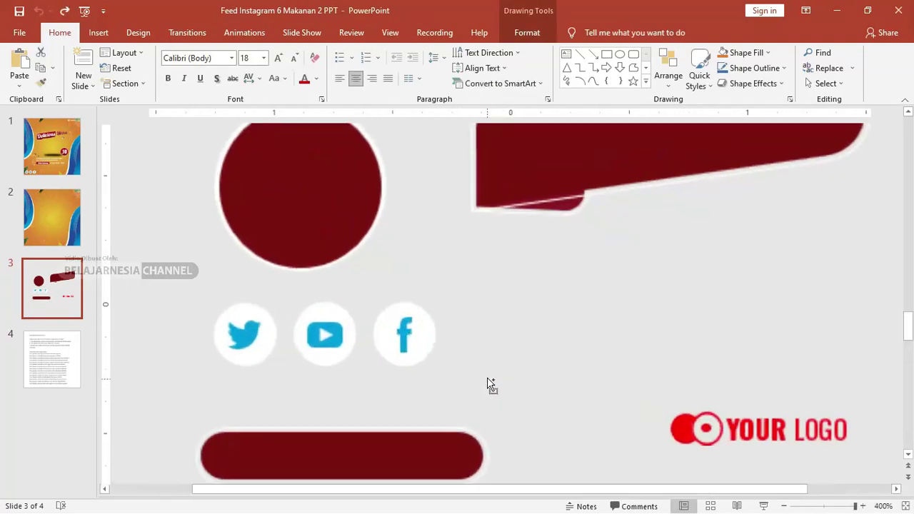
scroll(457, 424, down, 5)
click(534, 246)
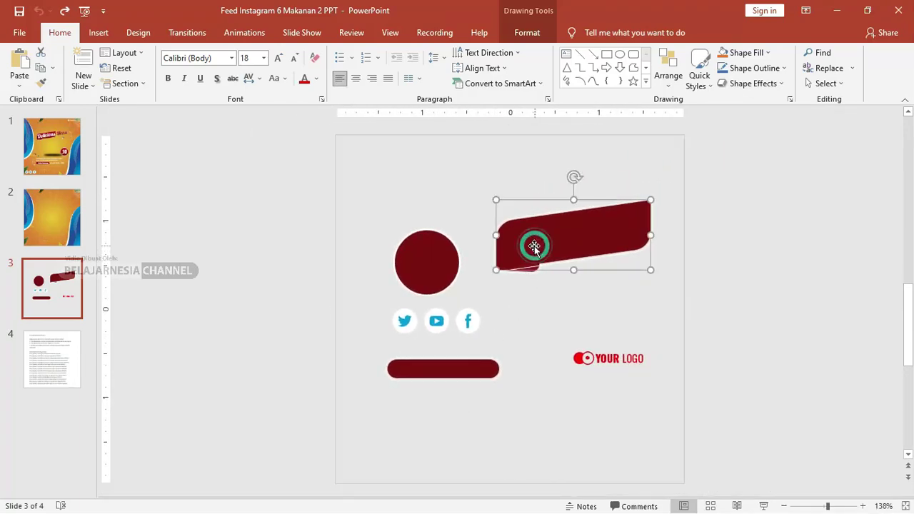
scroll(536, 238, up, 5)
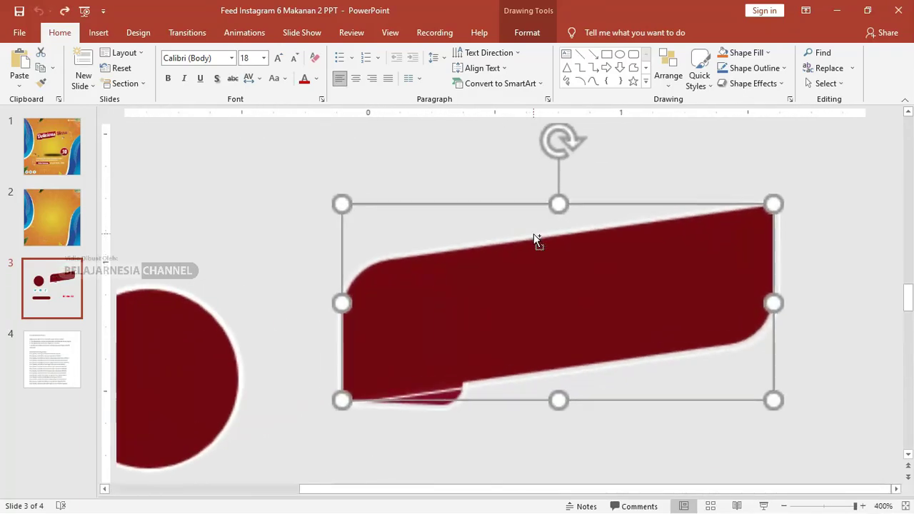
scroll(533, 238, down, 2)
scroll(533, 238, down, 3)
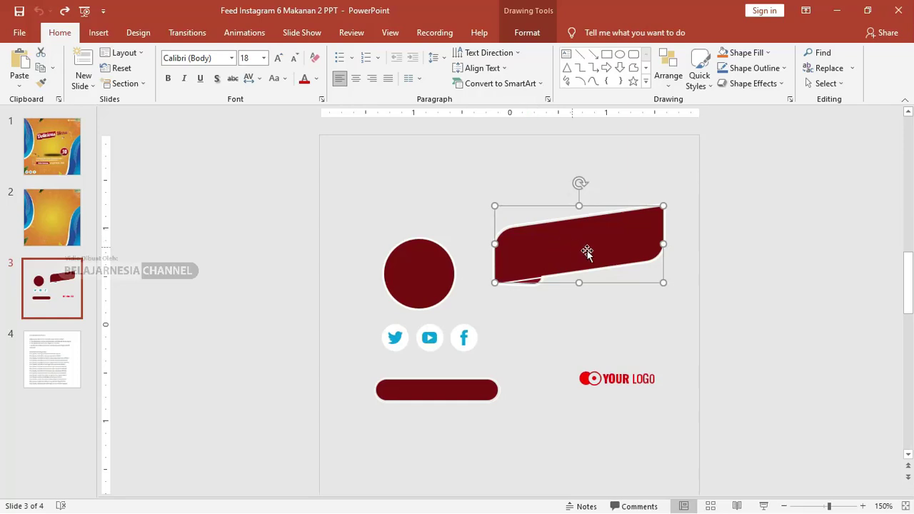
click(740, 305)
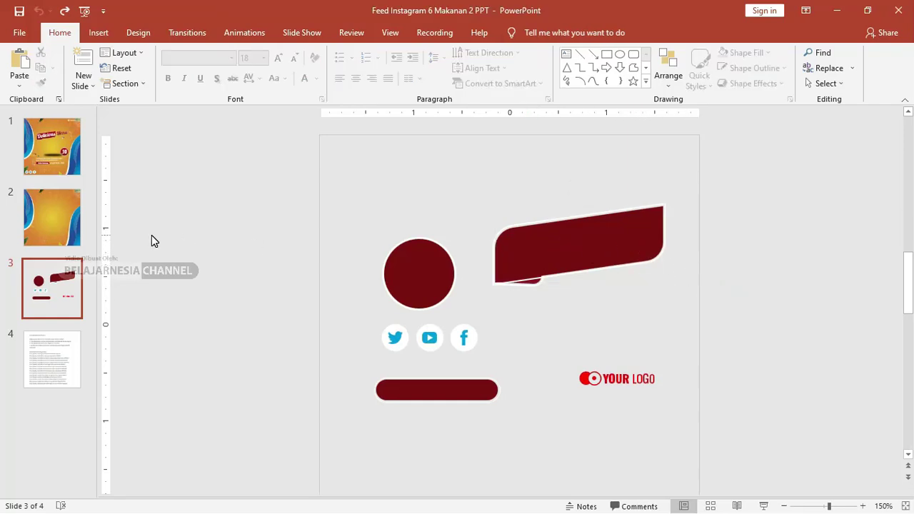
click(44, 228)
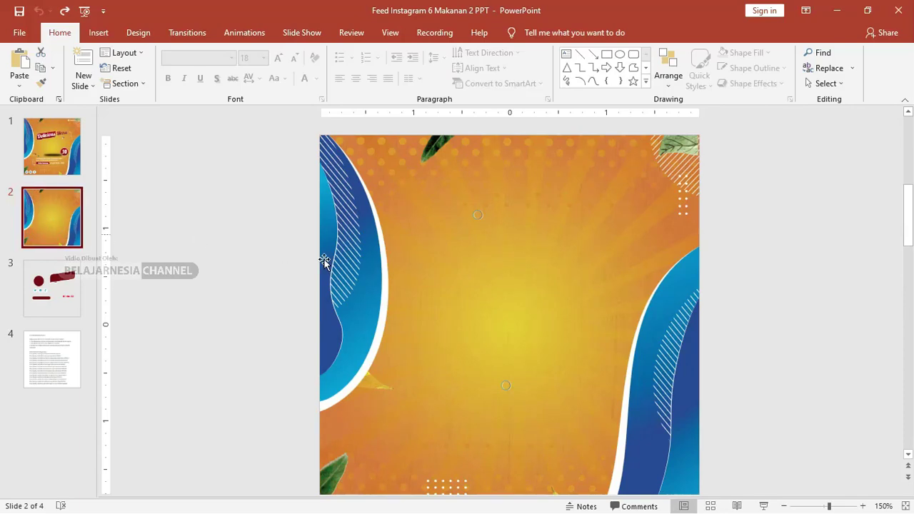
Bring up the PPT image folder and drag the Layer 1_~1 fried chicken image toward the slide.
key(alt+Tab)
key(Tab)
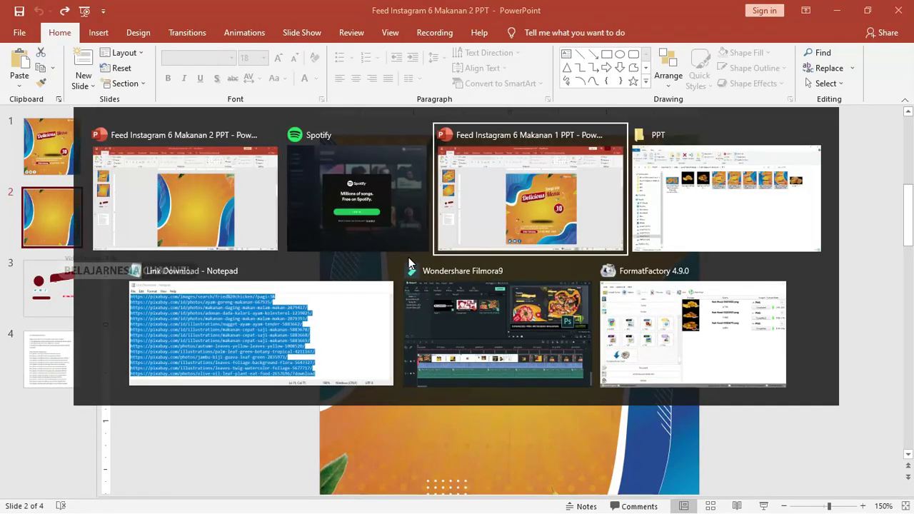
key(Tab)
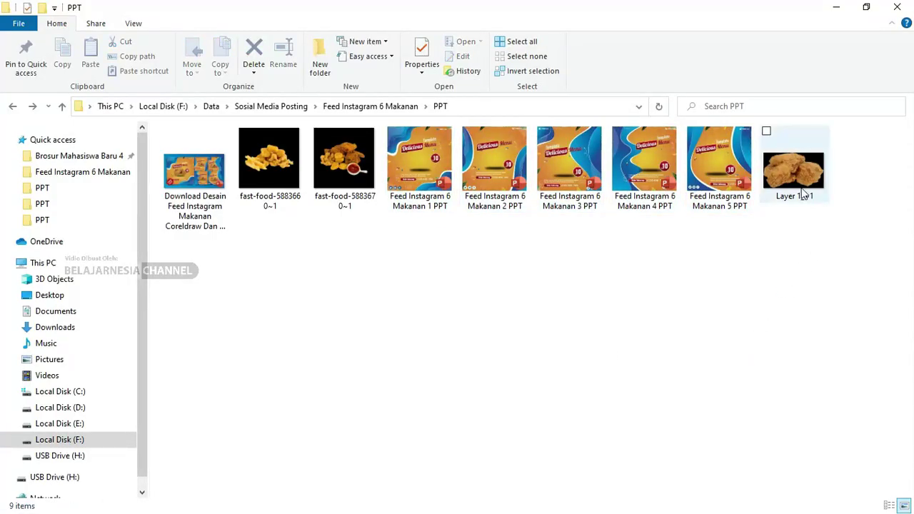
drag(796, 172, 392, 249)
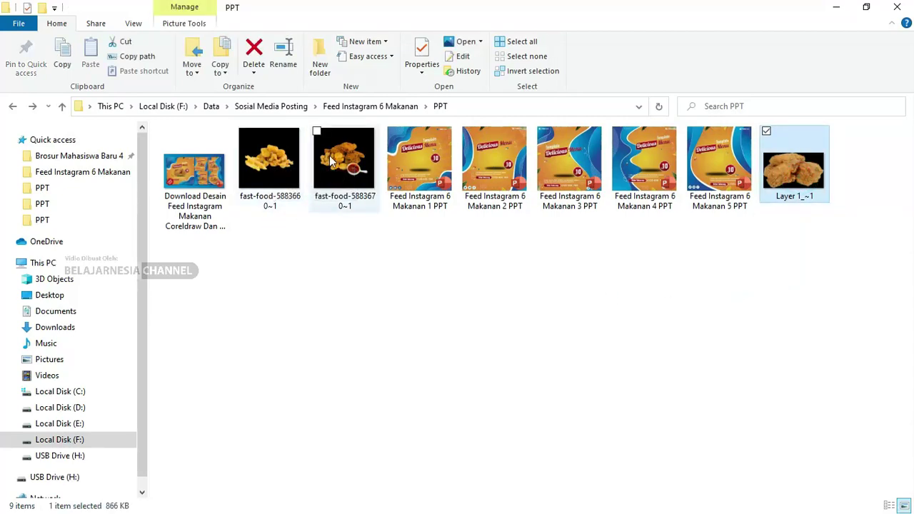
mouse_move(803, 189)
mouse_down()
mouse_move(496, 371)
mouse_move(481, 327)
mouse_move(487, 312)
mouse_up()
Drop the fried chicken picture on slide 2 and resize it to 2.33 inches wide.
key(alt+Tab)
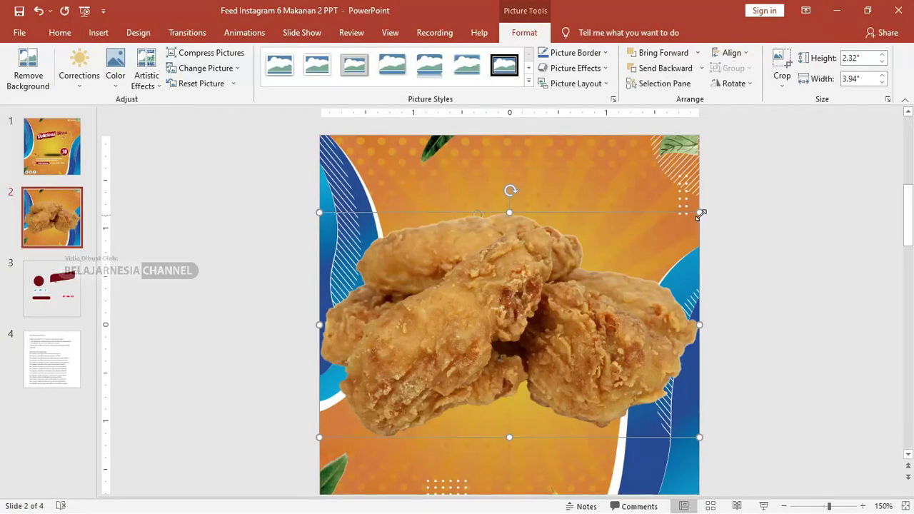
drag(698, 213, 509, 324)
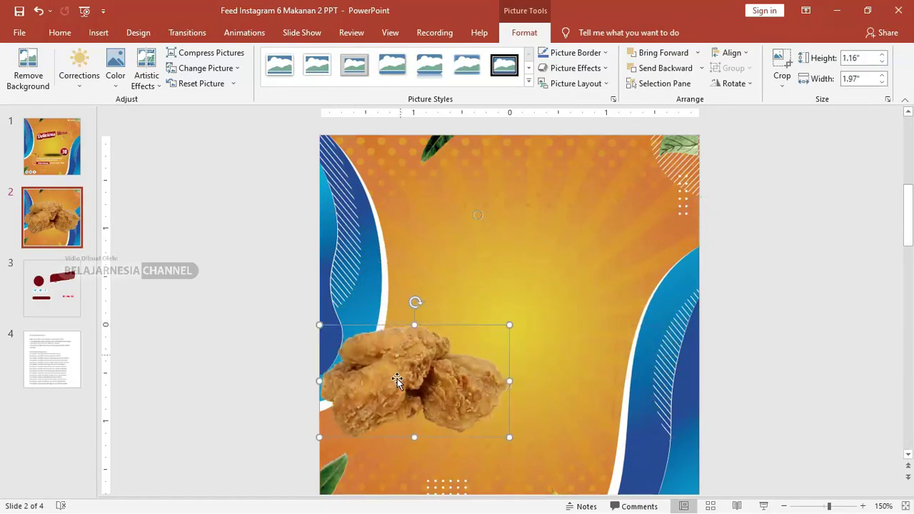
drag(397, 380, 492, 313)
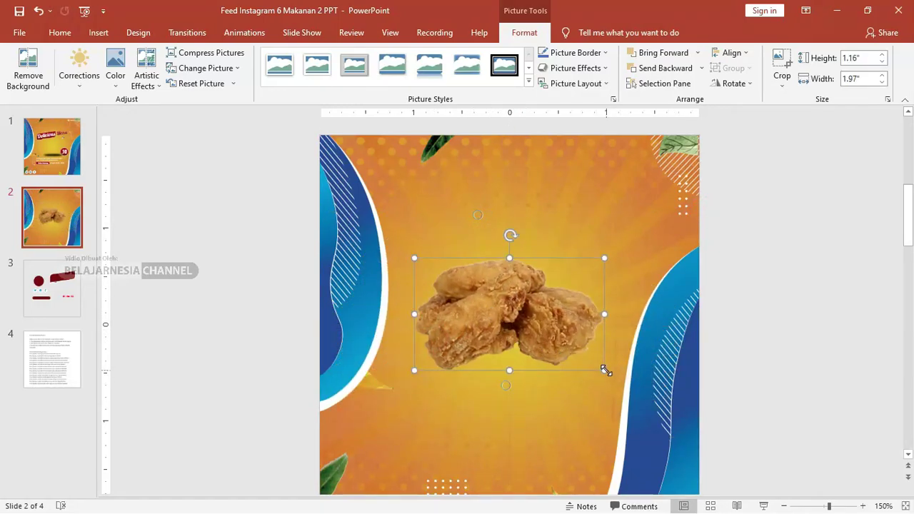
drag(605, 370, 639, 391)
drag(555, 330, 540, 331)
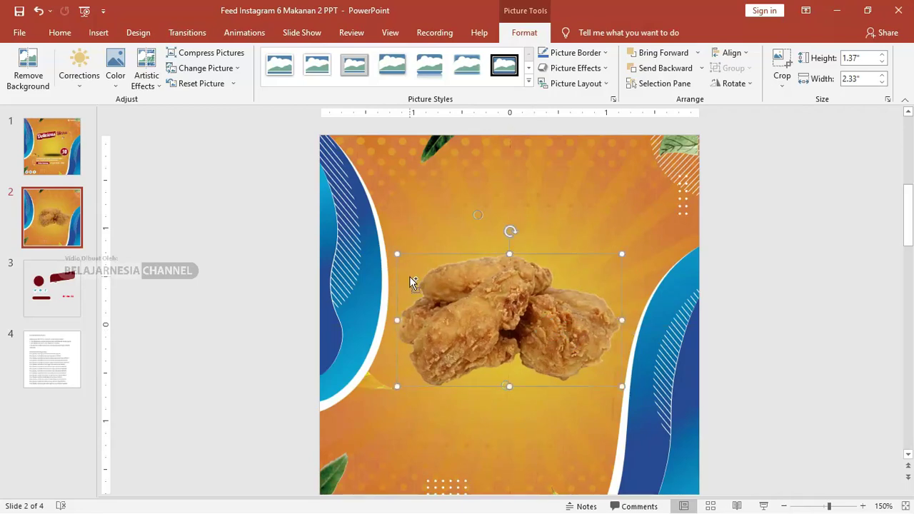
Nudge the chicken picture into the middle of the orange background.
ctrl+scroll(408, 280, down, 1)
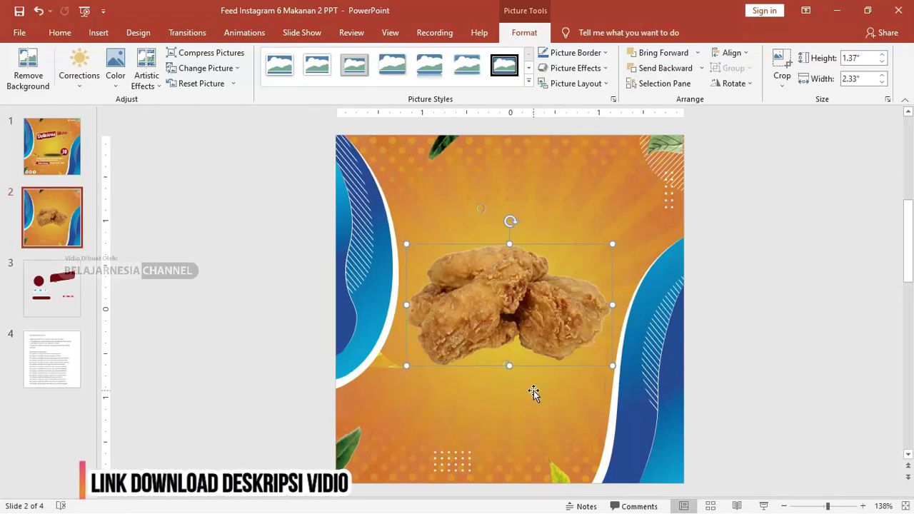
click(647, 254)
key(alt)
drag(500, 300, 494, 305)
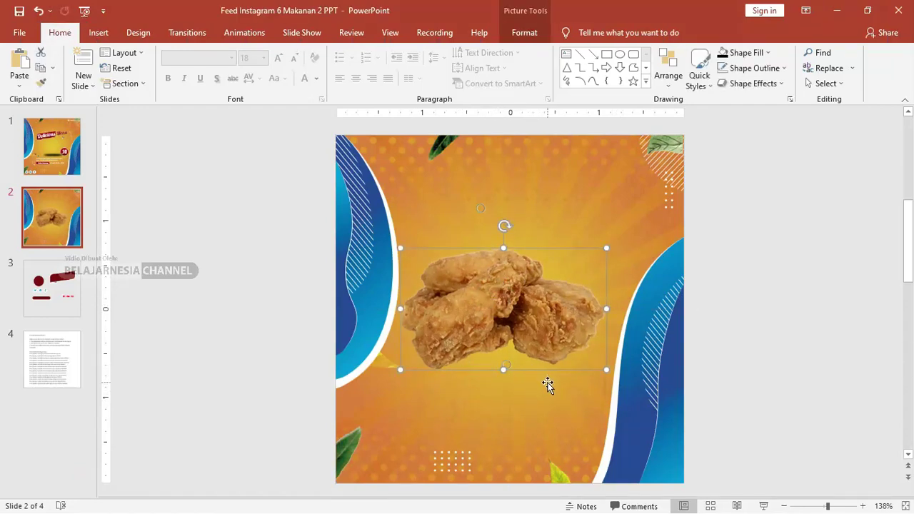
drag(504, 297, 504, 304)
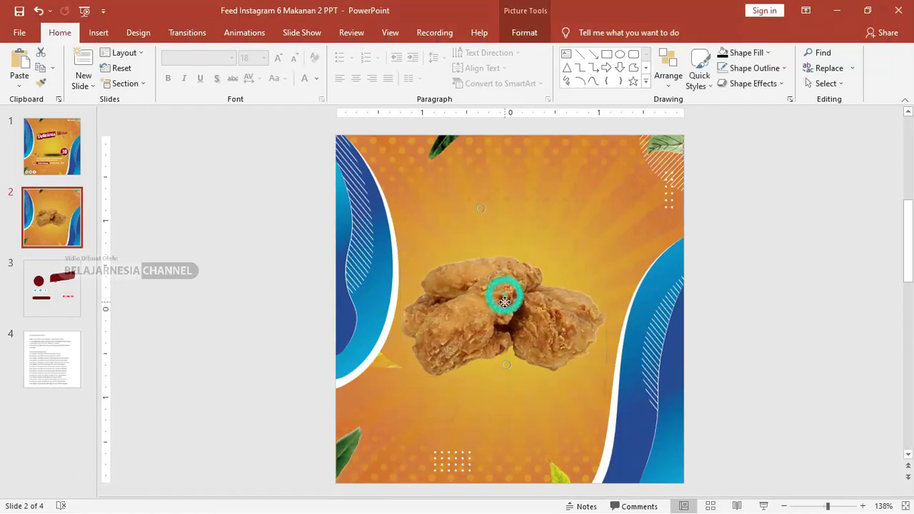
Draw a flat oval beneath the chicken with black fill and no outline.
click(100, 36)
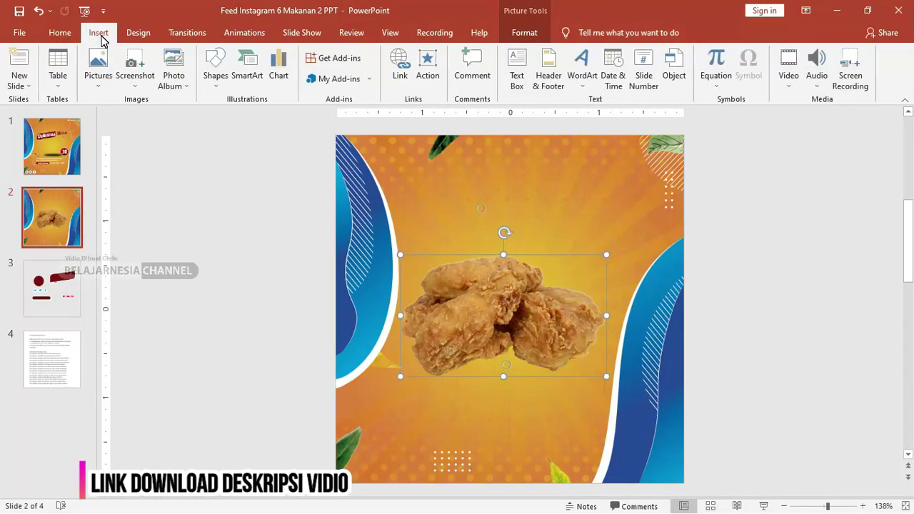
click(216, 82)
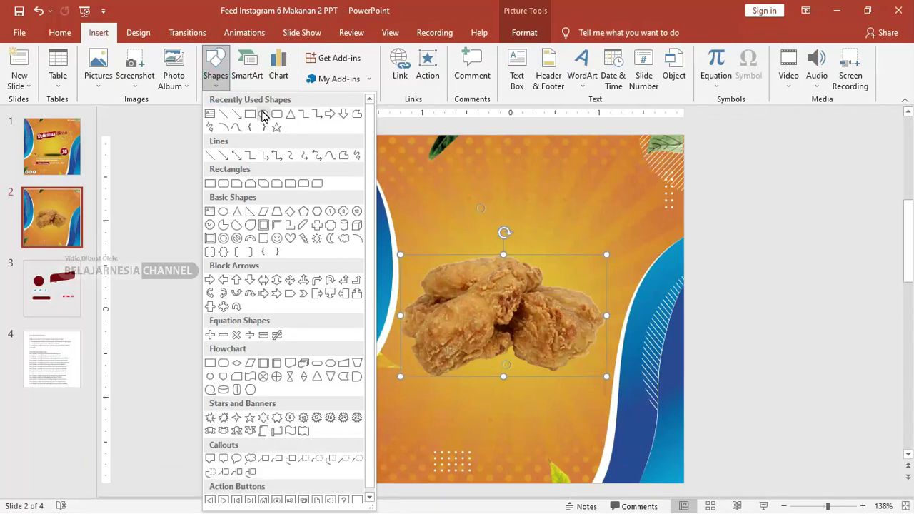
click(262, 116)
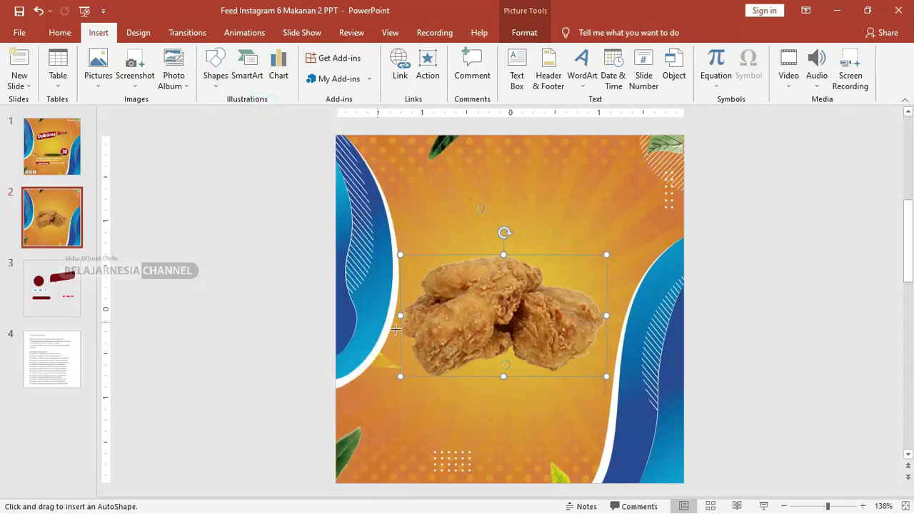
drag(437, 386, 566, 392)
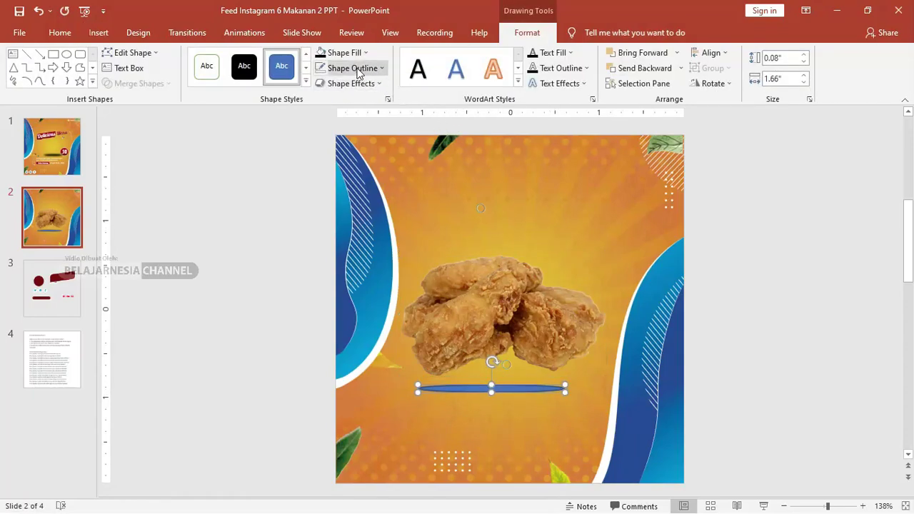
click(321, 55)
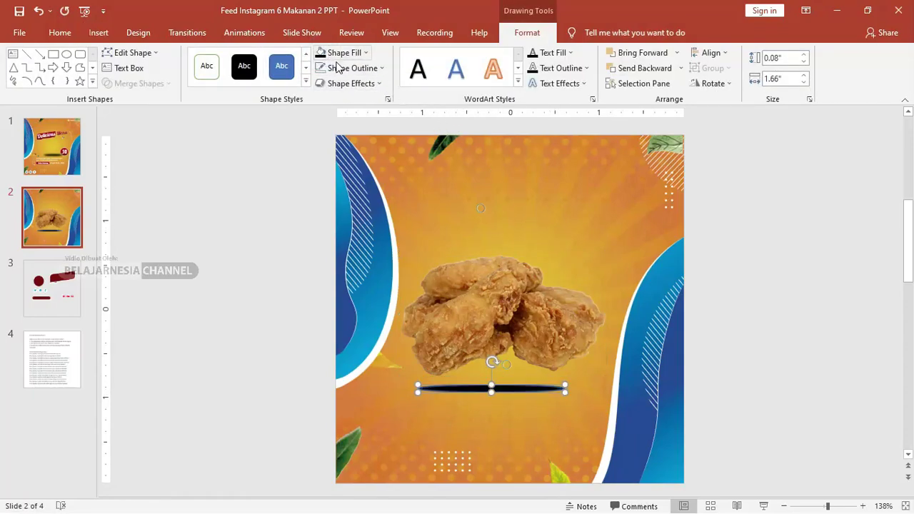
click(336, 66)
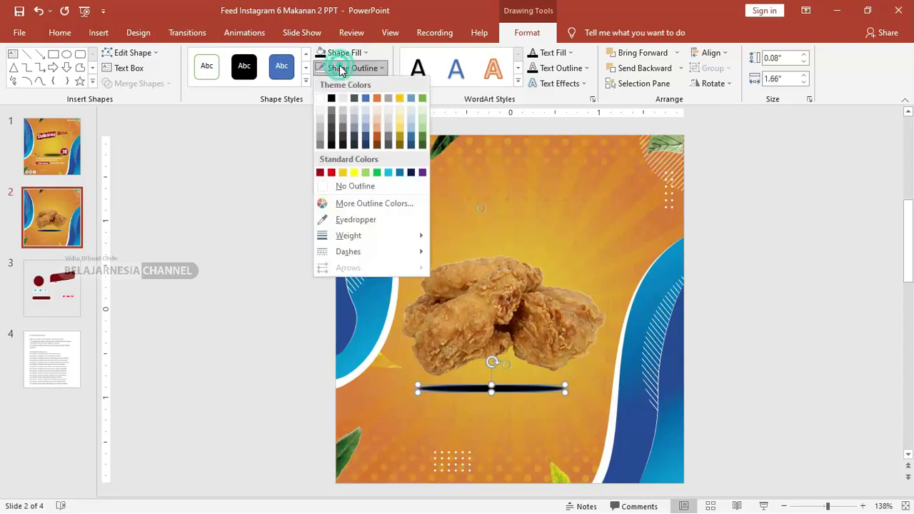
click(348, 186)
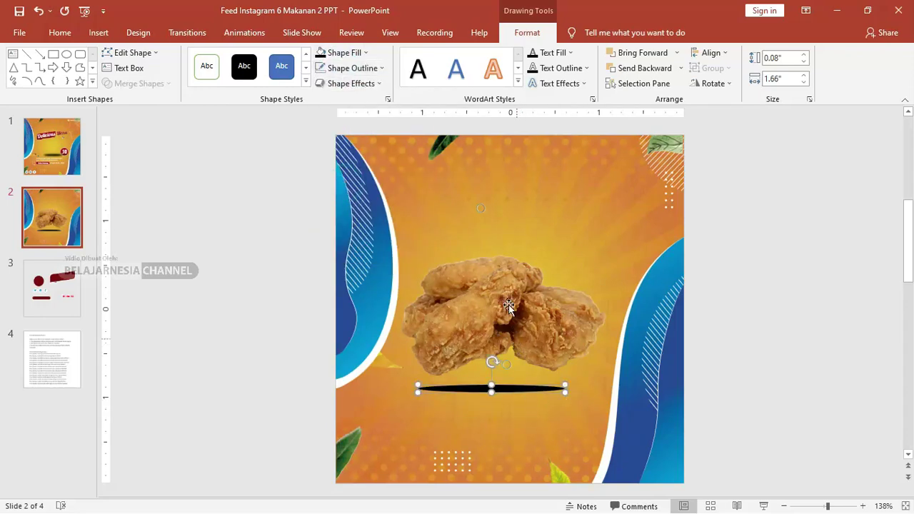
Give the black oval 2 pt soft edges and stretch it to 0.18 inches tall.
click(375, 86)
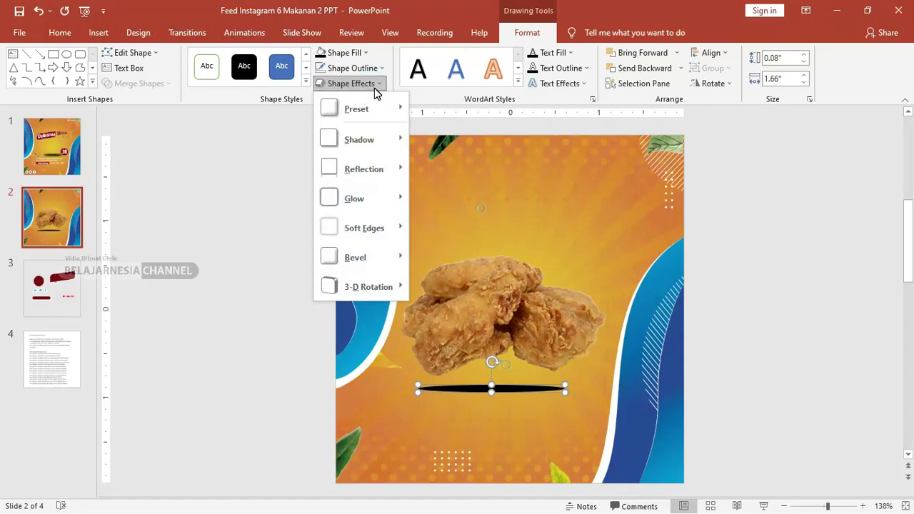
mouse_move(372, 231)
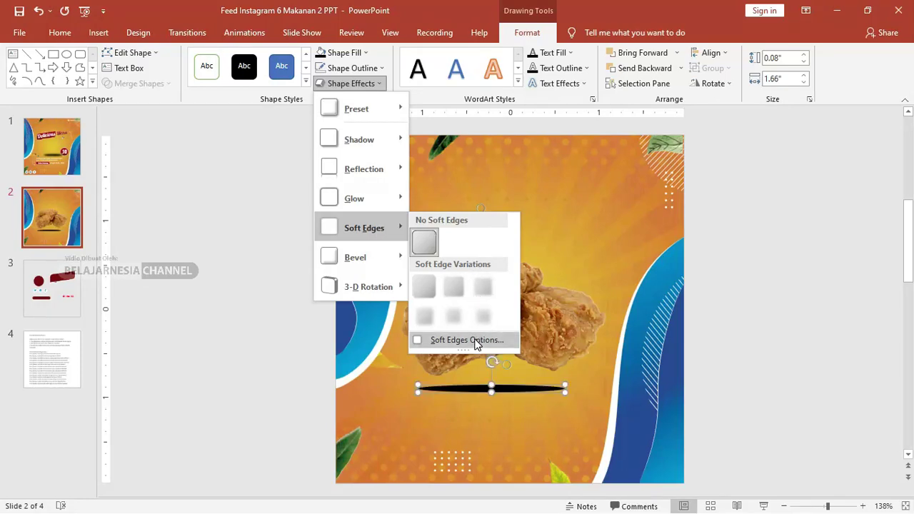
click(477, 343)
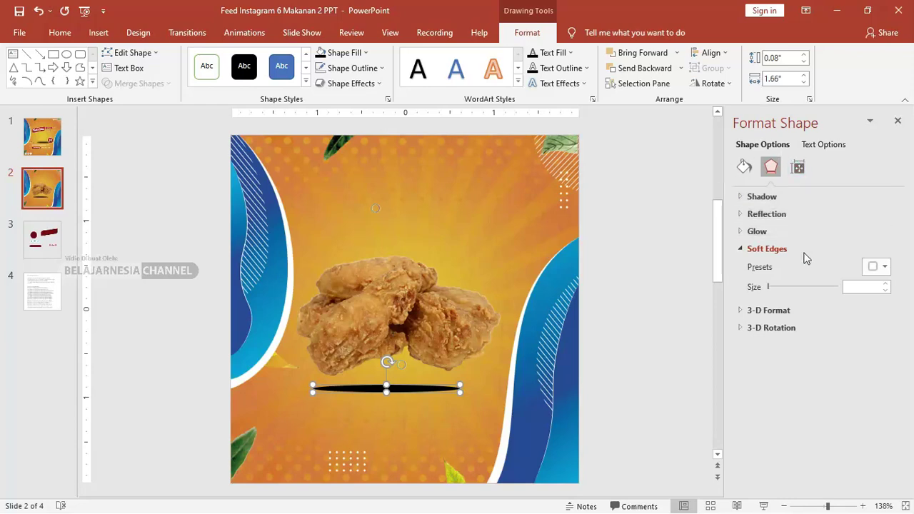
drag(770, 287, 771, 287)
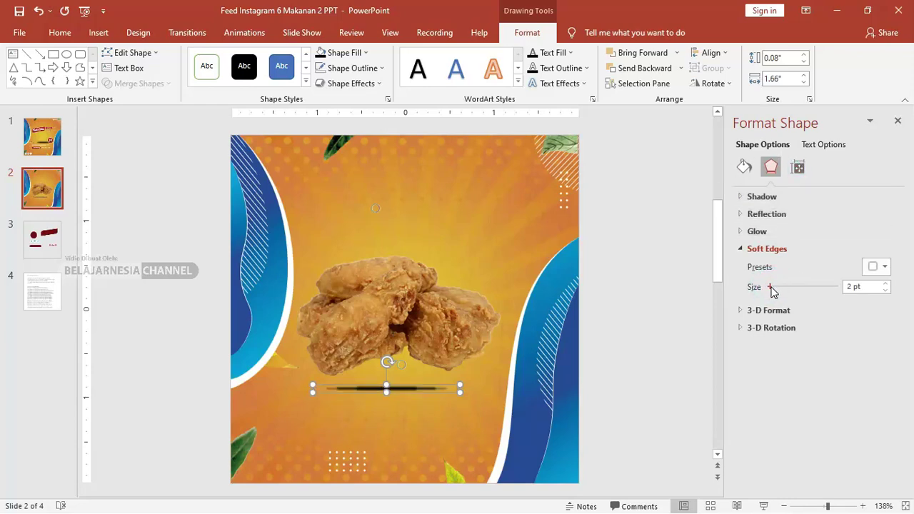
click(876, 266)
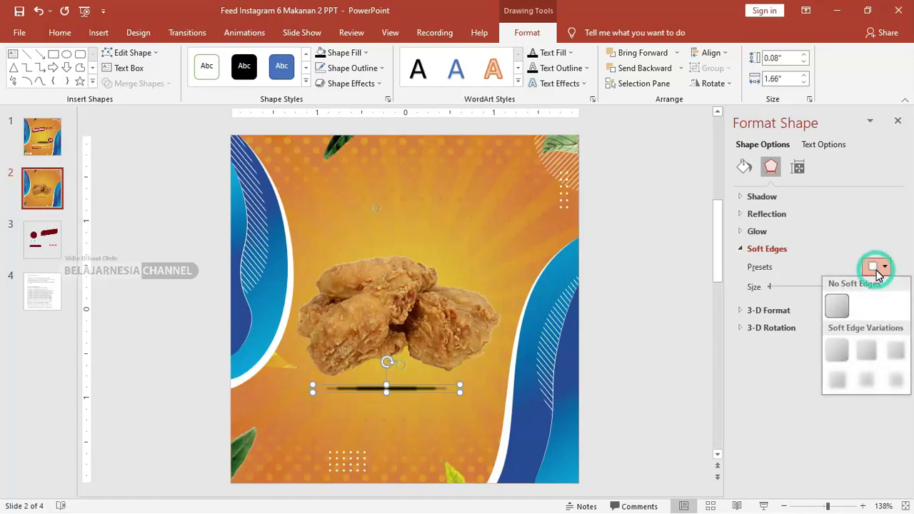
click(892, 380)
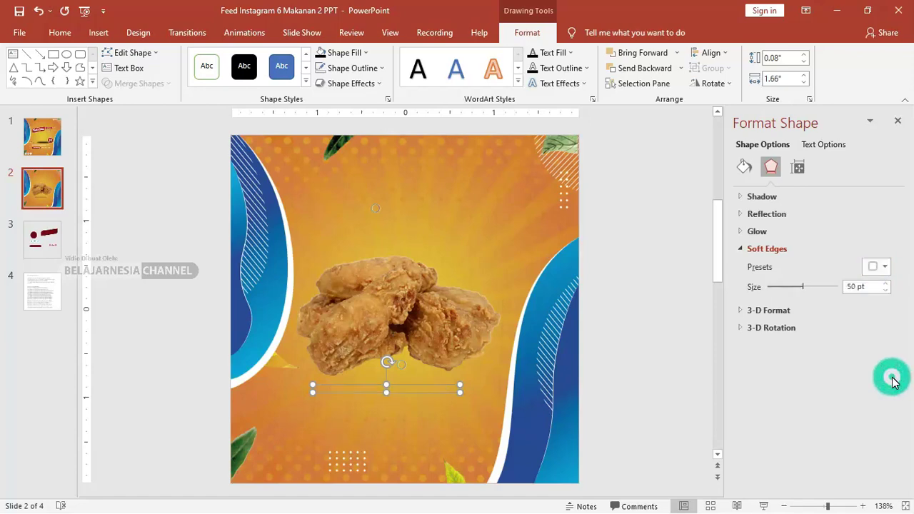
click(800, 289)
mouse_move(800, 289)
mouse_down()
mouse_move(771, 287)
mouse_move(780, 289)
mouse_up()
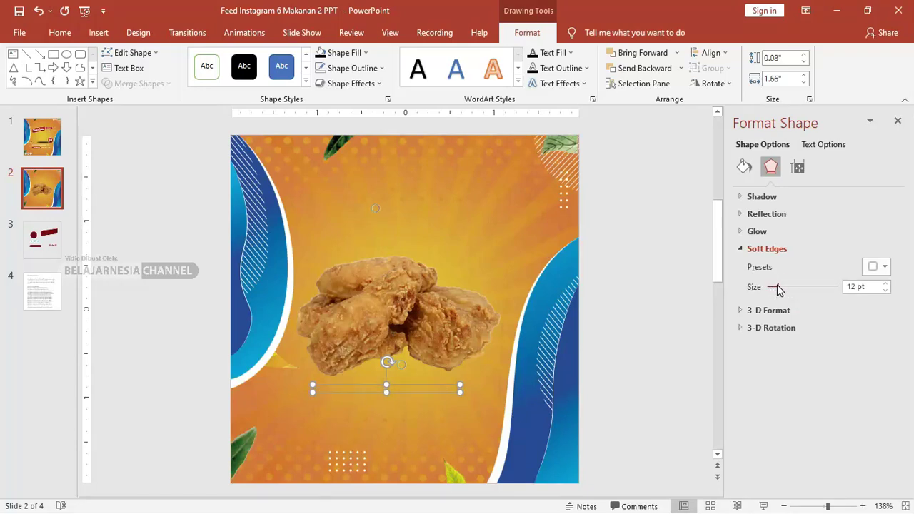
drag(775, 289, 770, 288)
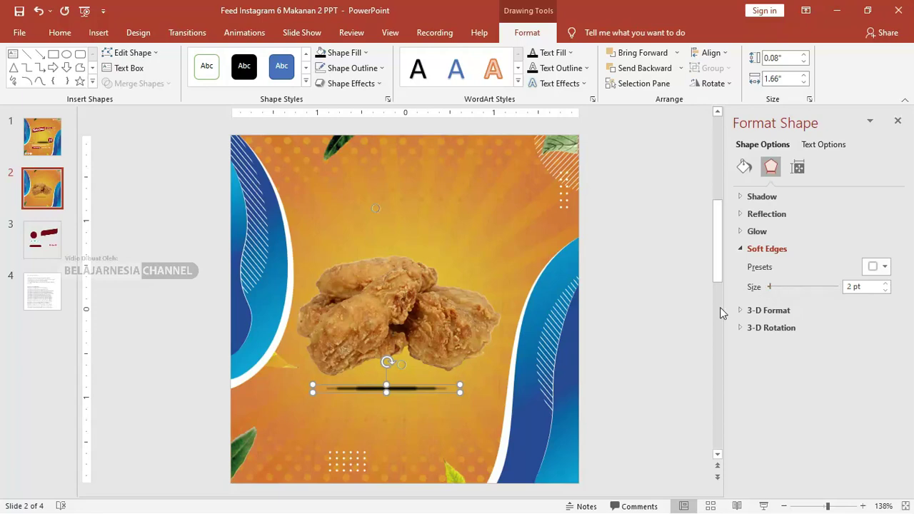
mouse_move(386, 392)
mouse_down()
mouse_move(386, 402)
mouse_move(405, 386)
mouse_up()
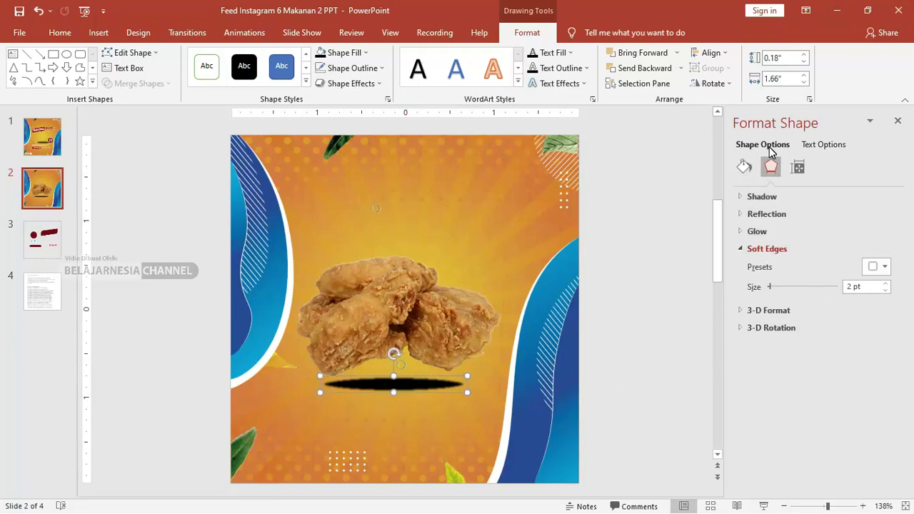
Make the shadow oval about 77% transparent.
click(744, 171)
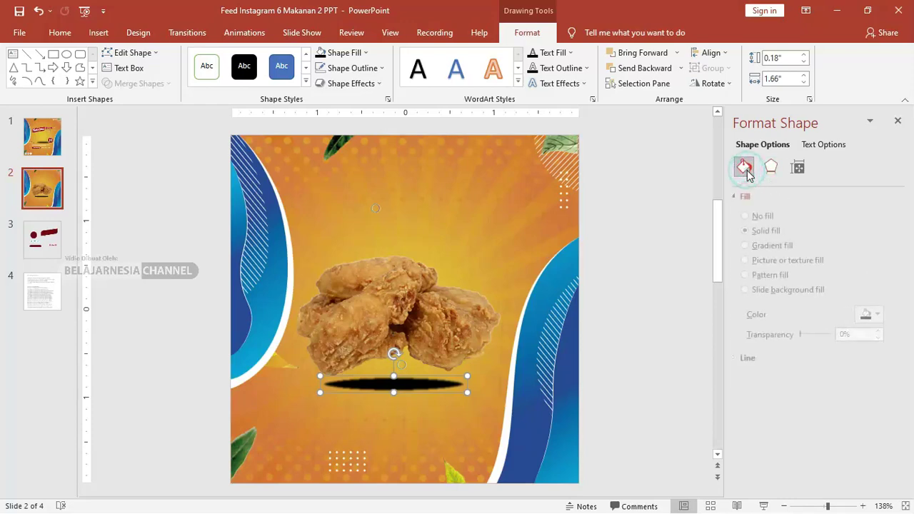
drag(808, 334, 823, 339)
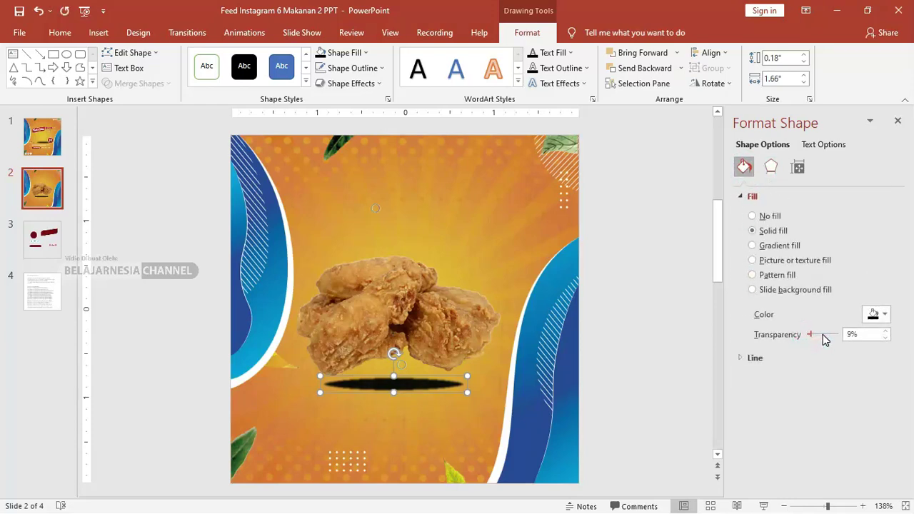
click(810, 333)
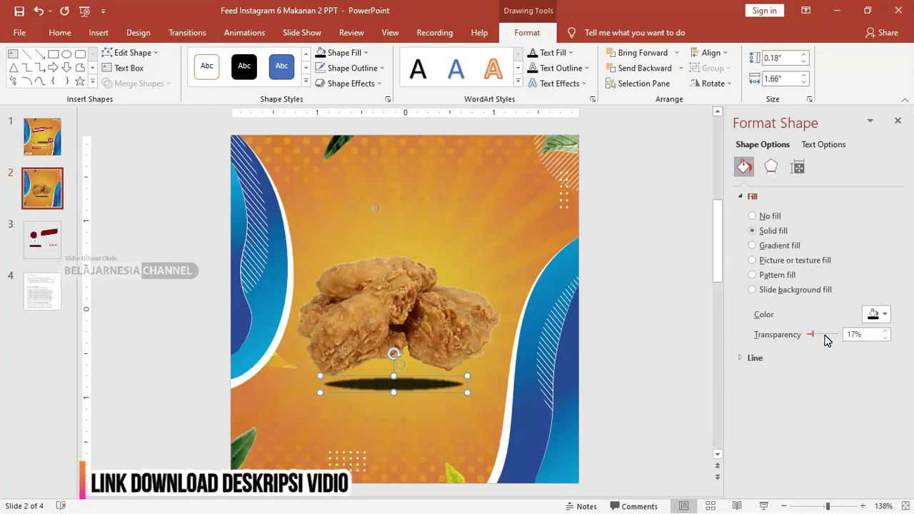
drag(813, 338, 832, 335)
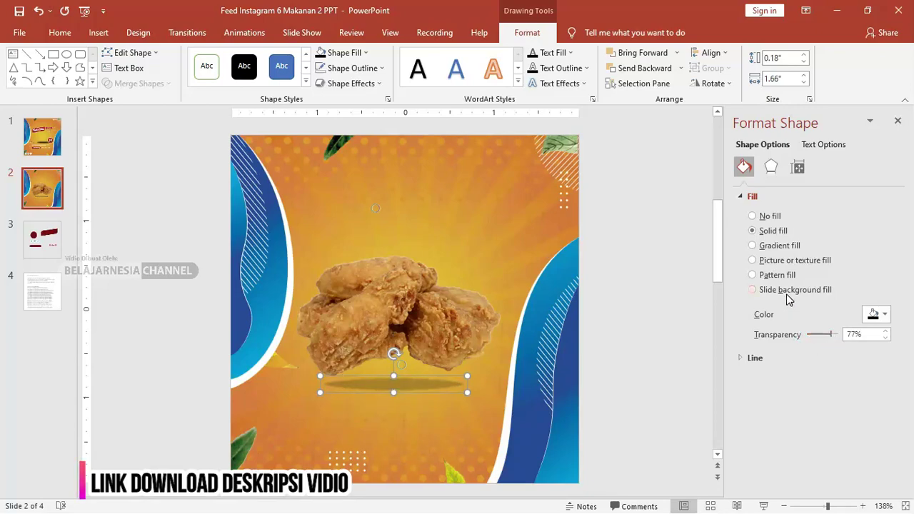
Try a 25 pt soft edge preset on the shadow, then undo it.
click(771, 166)
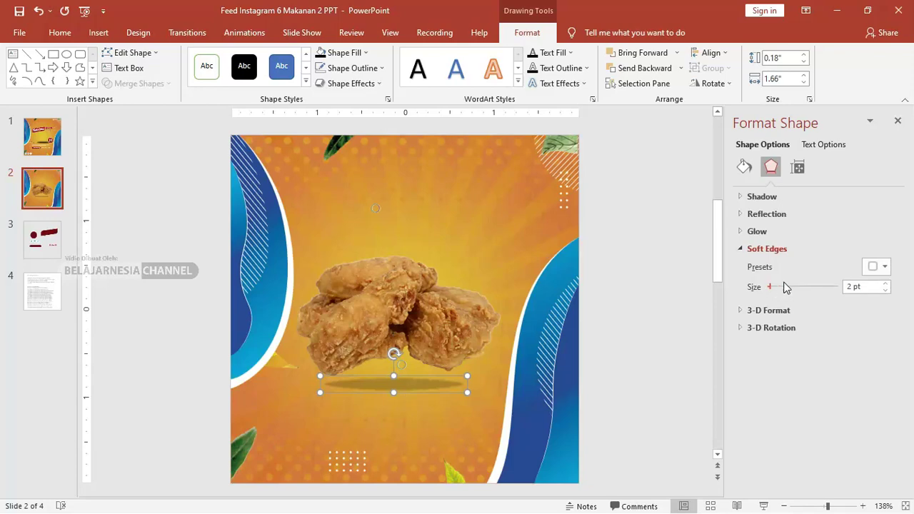
click(882, 267)
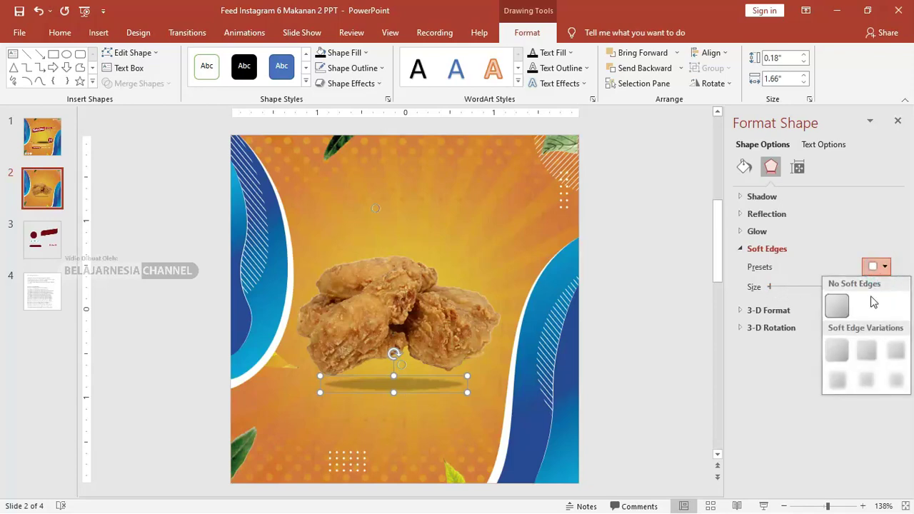
click(866, 379)
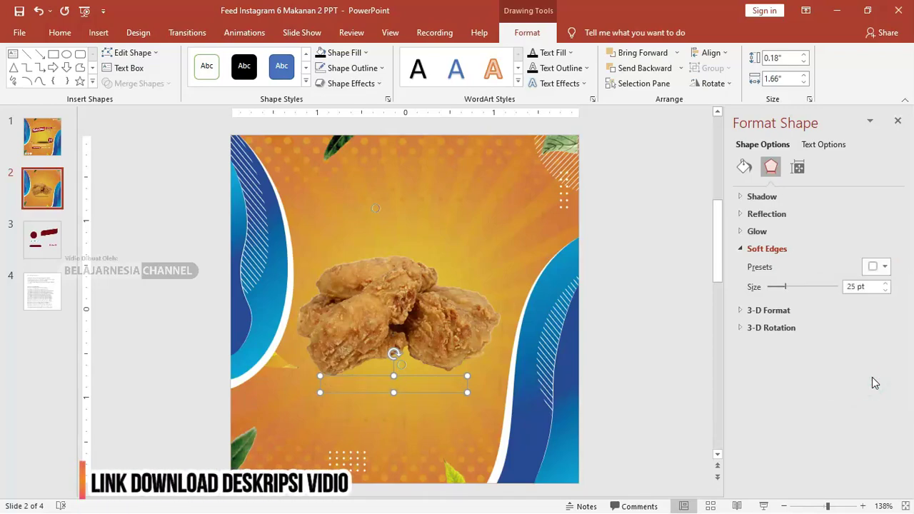
click(692, 306)
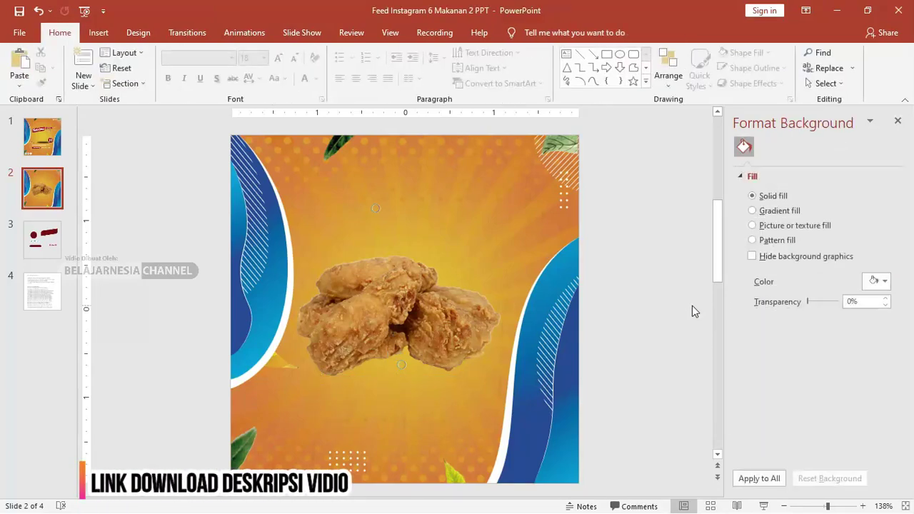
key(ctrl+z)
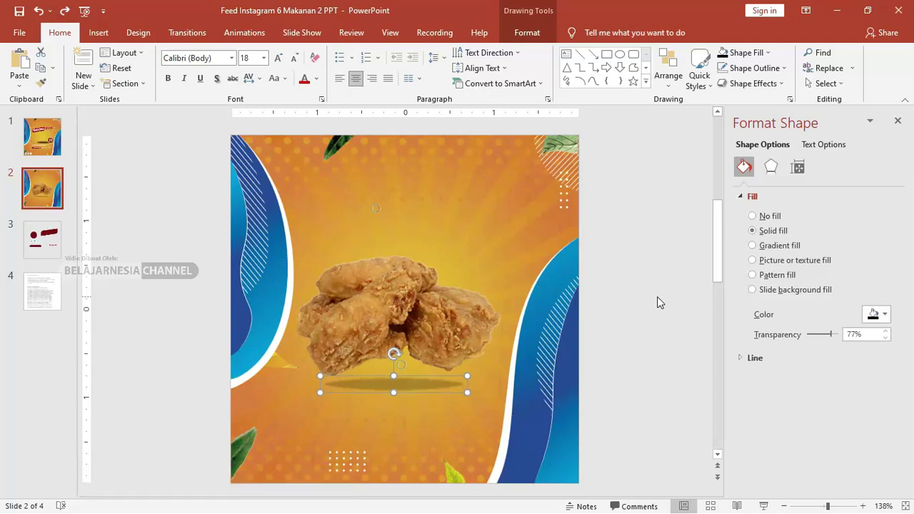
Bring the fried chicken picture in front of its shadow.
click(464, 328)
right_click(468, 334)
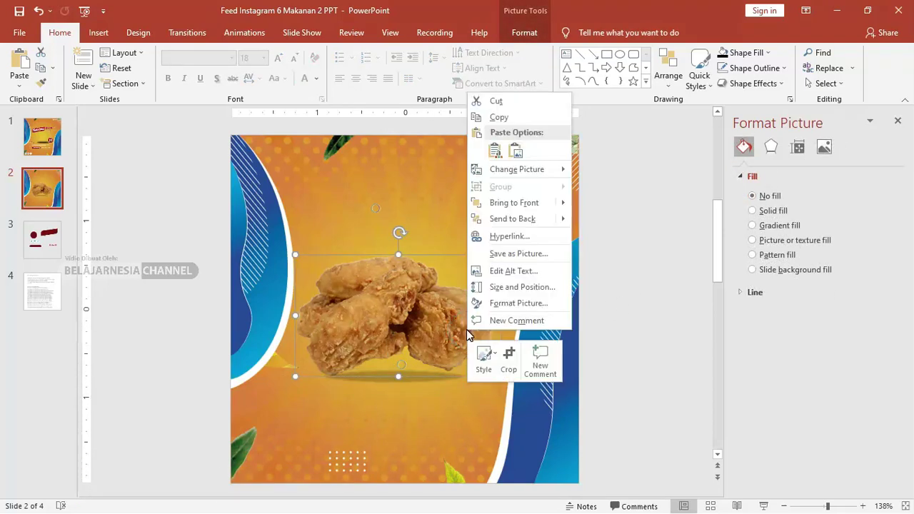
click(528, 209)
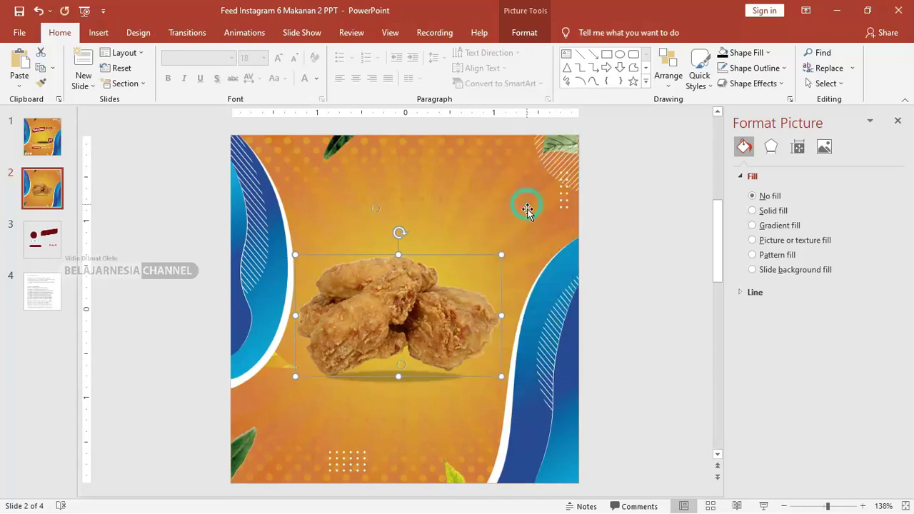
click(657, 250)
click(447, 303)
click(609, 305)
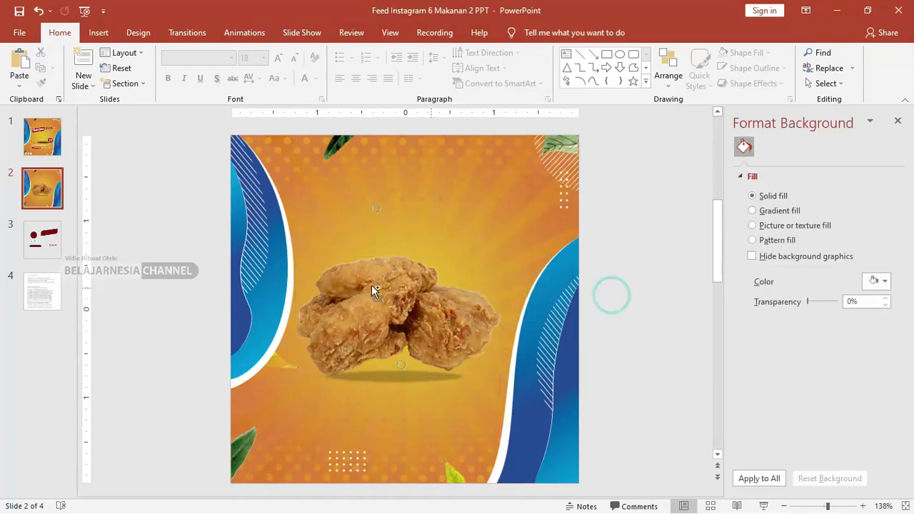
scroll(356, 279, down, 1)
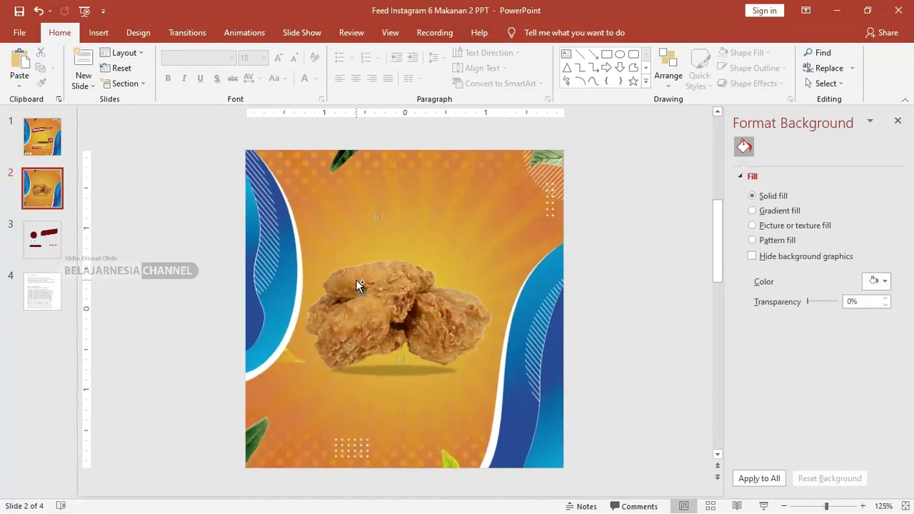
On slide 3, group the two dark-red banner pieces into one object.
click(43, 214)
click(41, 237)
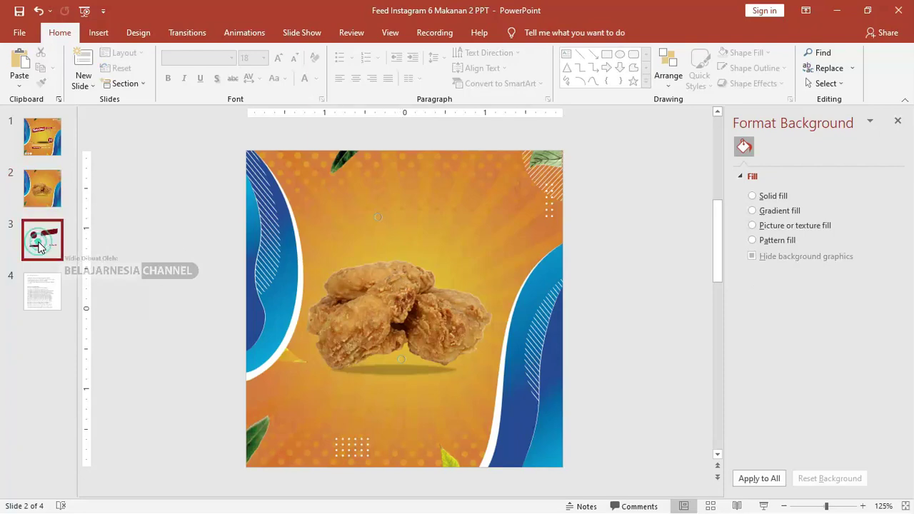
click(605, 301)
mouse_move(617, 309)
mouse_down()
mouse_move(370, 156)
mouse_move(373, 170)
mouse_up()
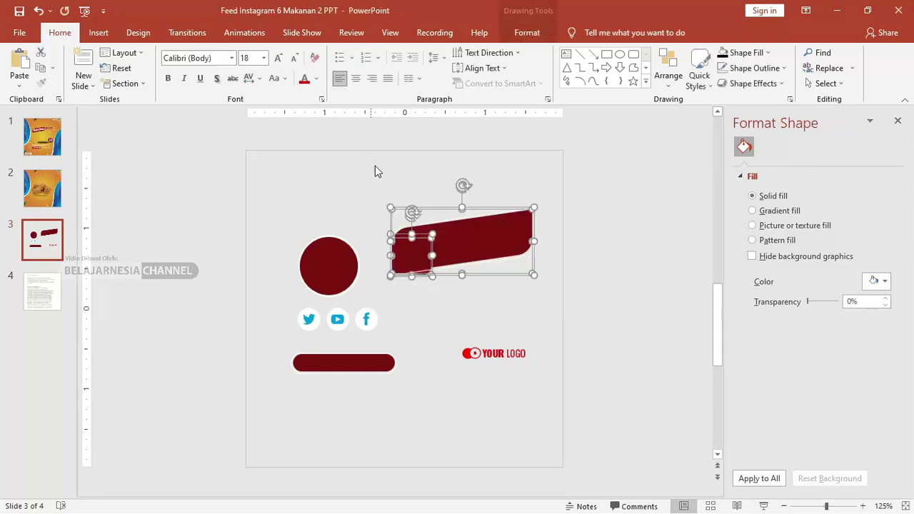
drag(422, 220, 473, 224)
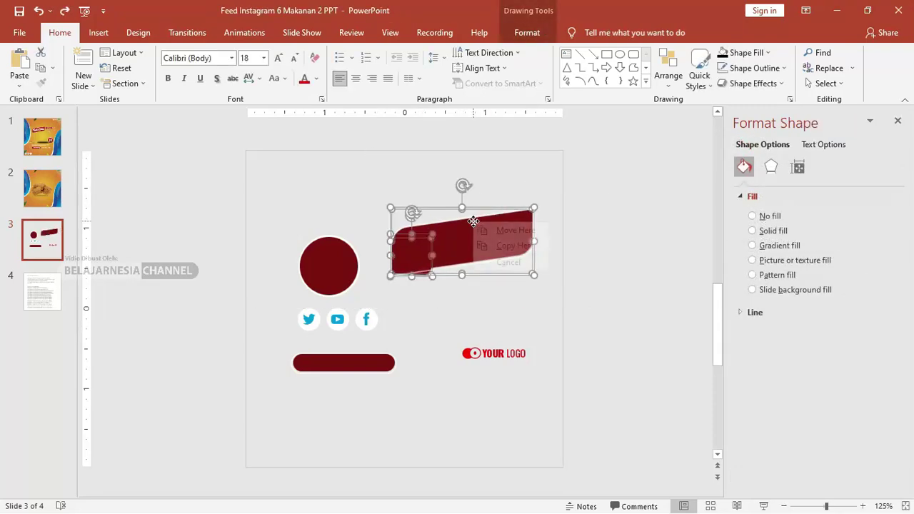
right_click(475, 226)
right_click(436, 226)
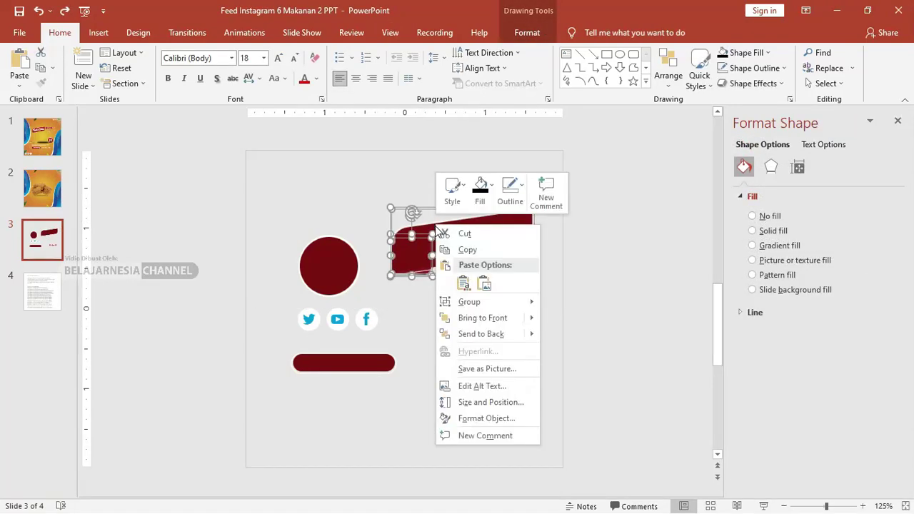
mouse_move(488, 307)
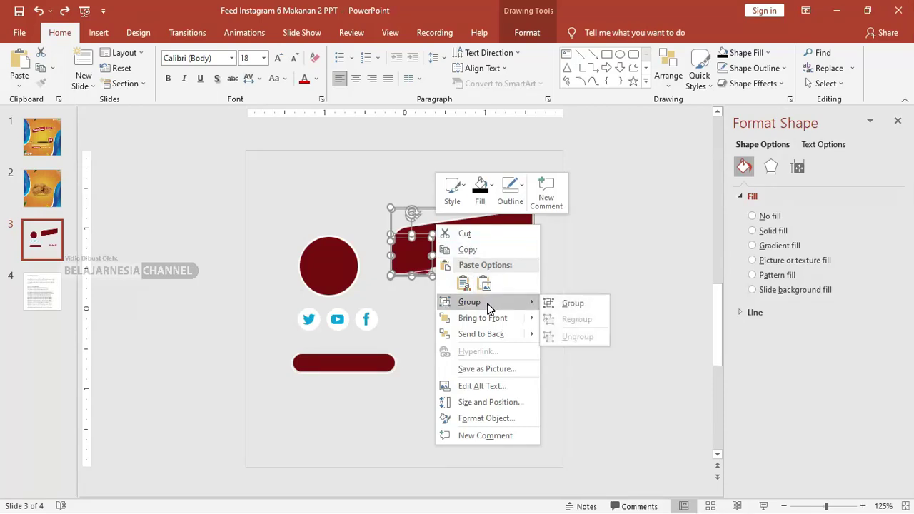
click(571, 303)
drag(461, 243, 457, 246)
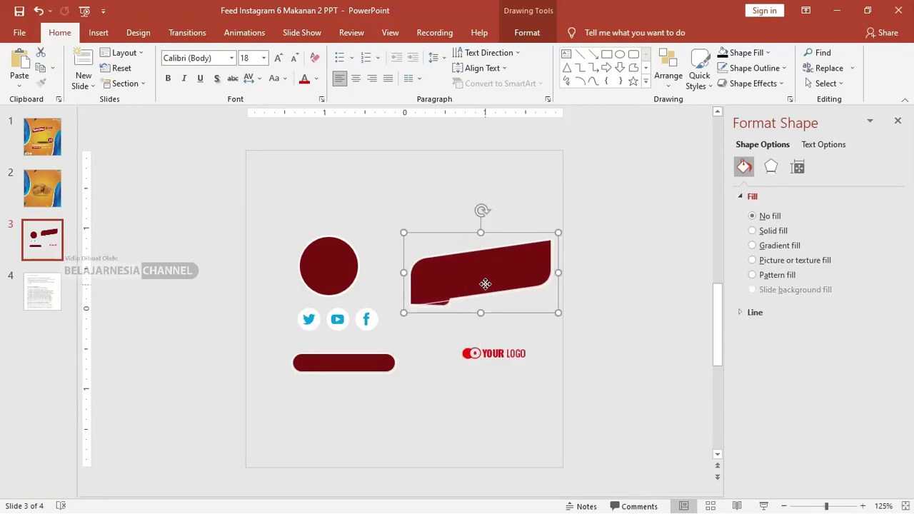
Copy the grouped banner and paste it onto the fried chicken slide.
right_click(458, 247)
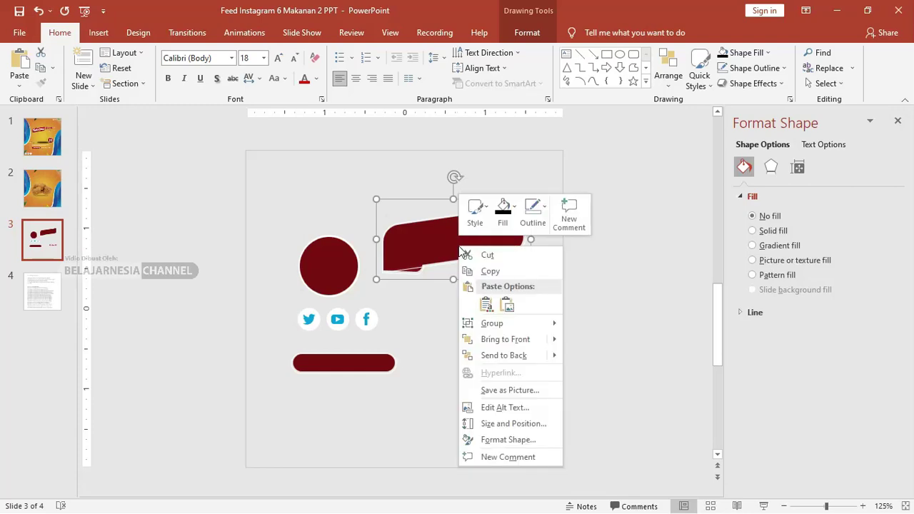
click(491, 274)
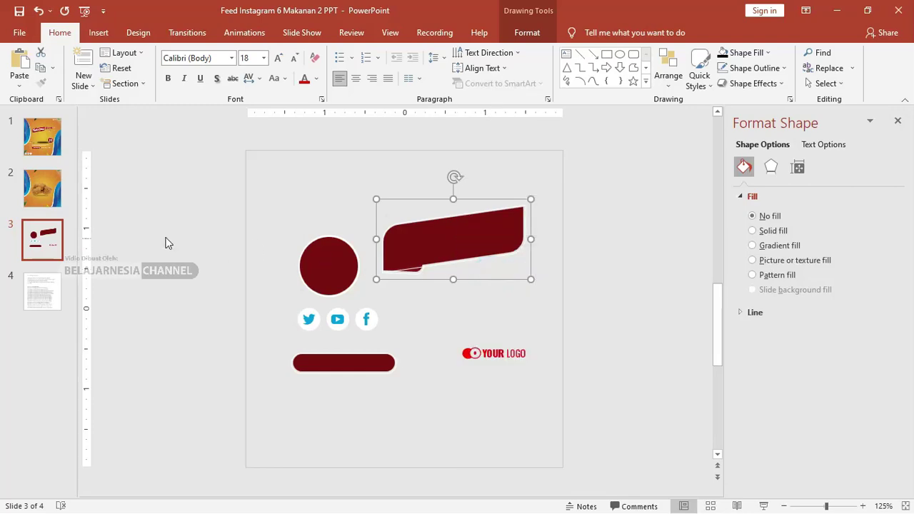
click(42, 188)
click(373, 312)
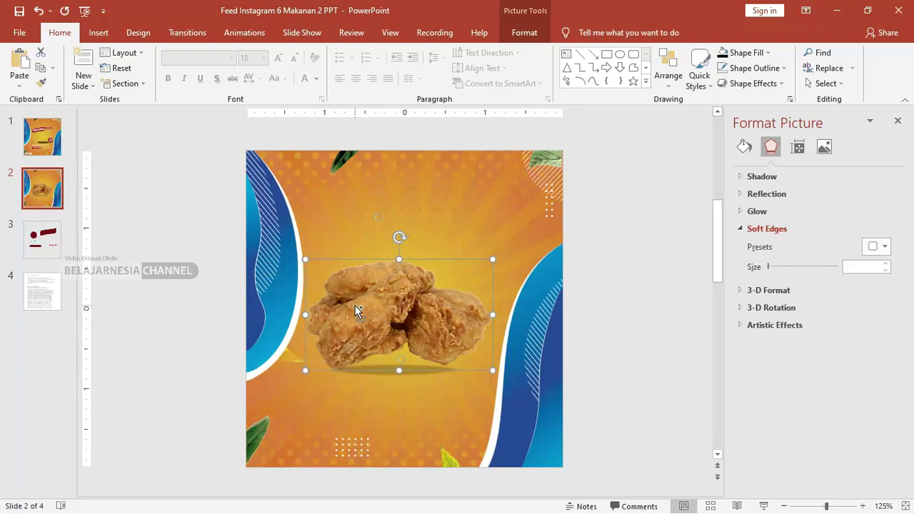
key(ctrl+v)
Move the banner above the chicken, using slide 1's layout as a reference.
mouse_move(440, 242)
mouse_down()
mouse_move(376, 232)
mouse_move(379, 259)
mouse_up()
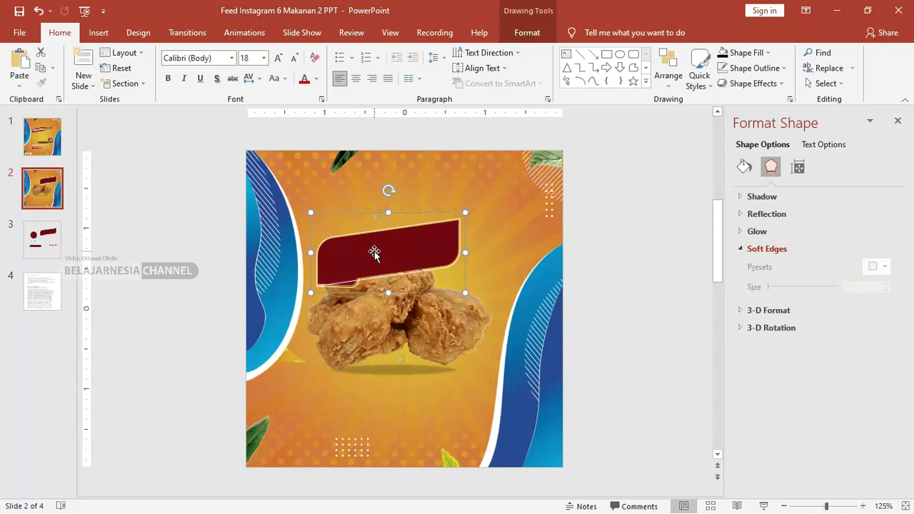
click(70, 139)
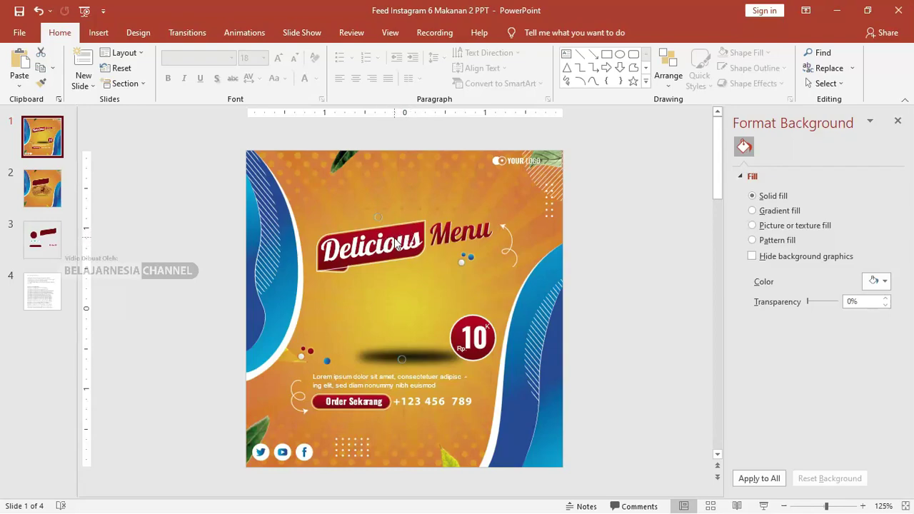
ctrl+scroll(396, 244, up, 5)
ctrl+scroll(402, 247, up, 3)
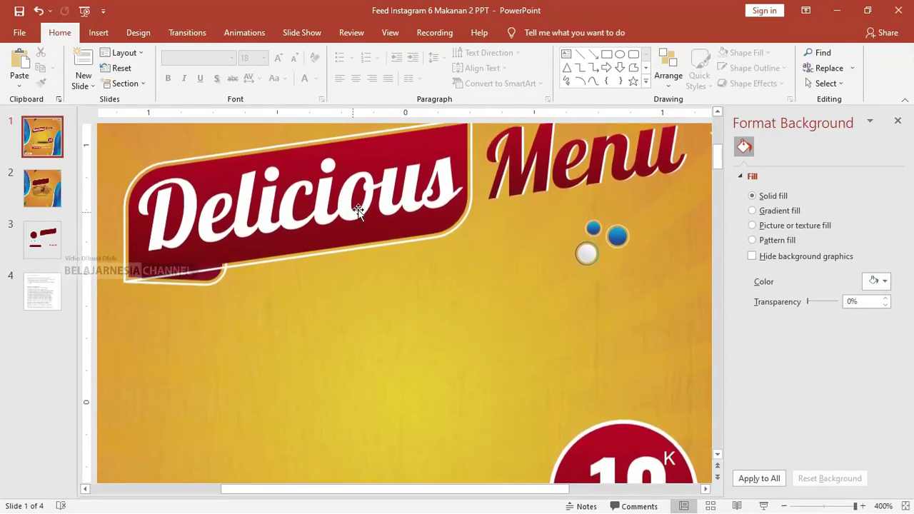
click(61, 190)
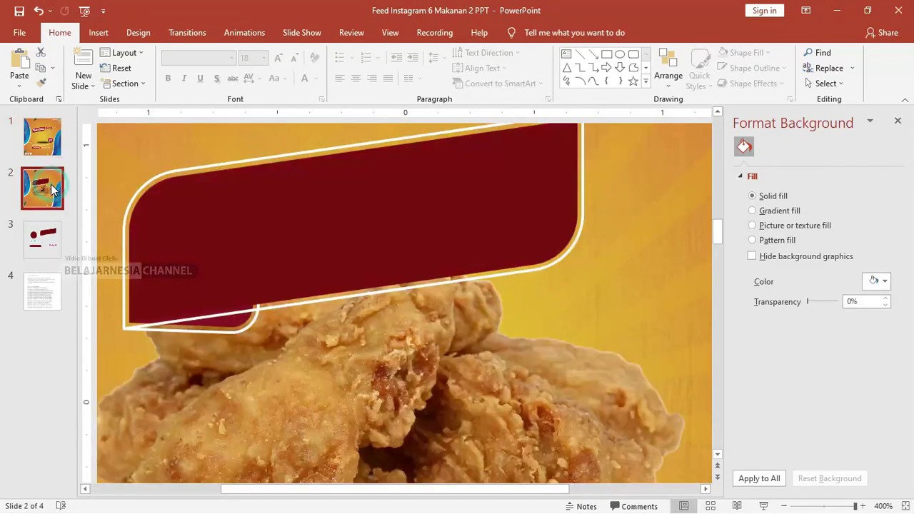
click(339, 233)
ctrl+scroll(339, 230, down, 5)
ctrl+scroll(338, 230, down, 2)
ctrl+scroll(348, 233, up, 4)
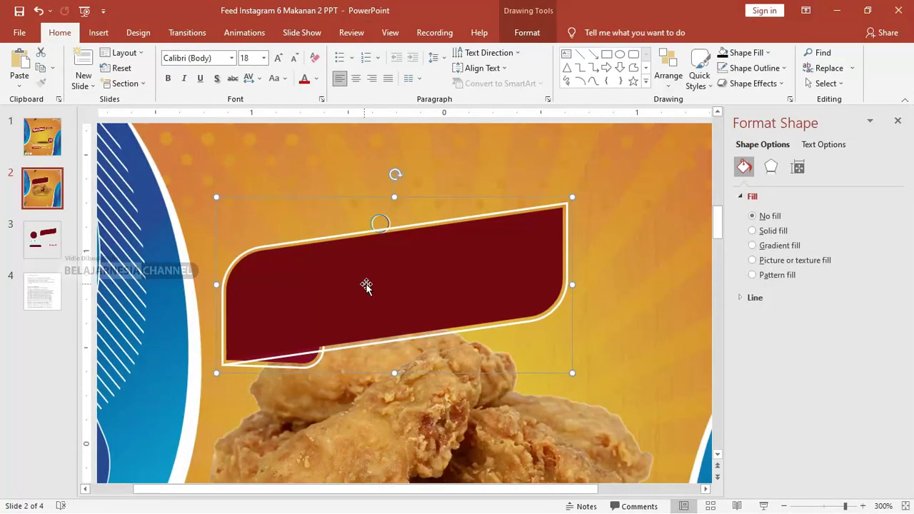
ctrl+scroll(366, 286, down, 5)
Shift the chicken and its shadow slightly lower, then lower the banner onto the chicken.
click(401, 398)
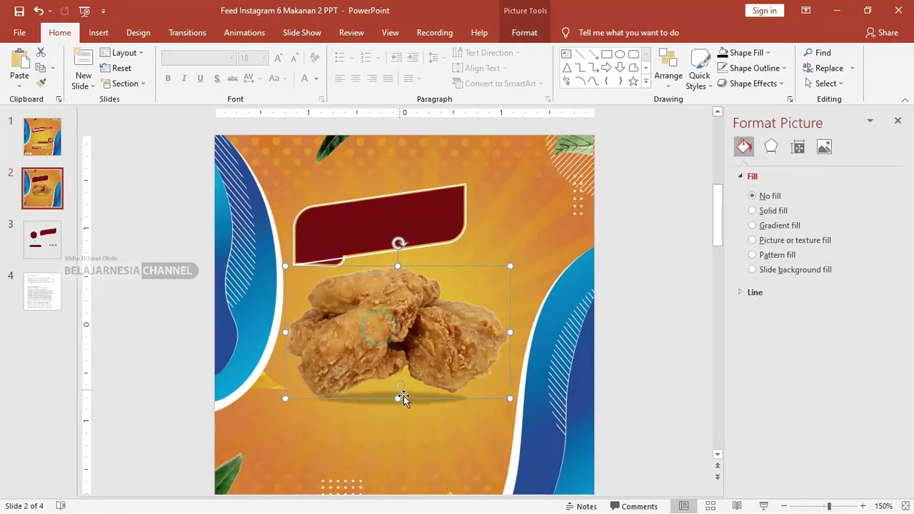
shift+click(408, 408)
click(607, 383)
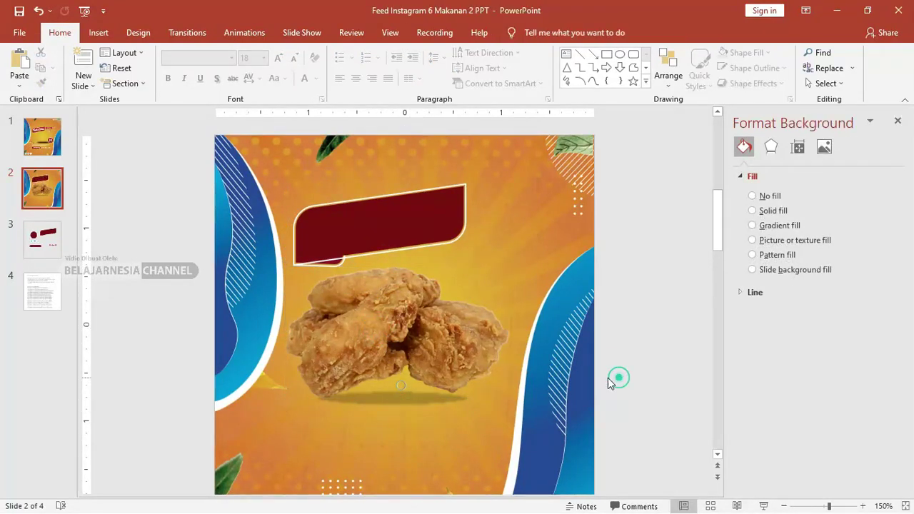
click(428, 400)
click(428, 402)
shift+click(435, 347)
drag(434, 347, 435, 367)
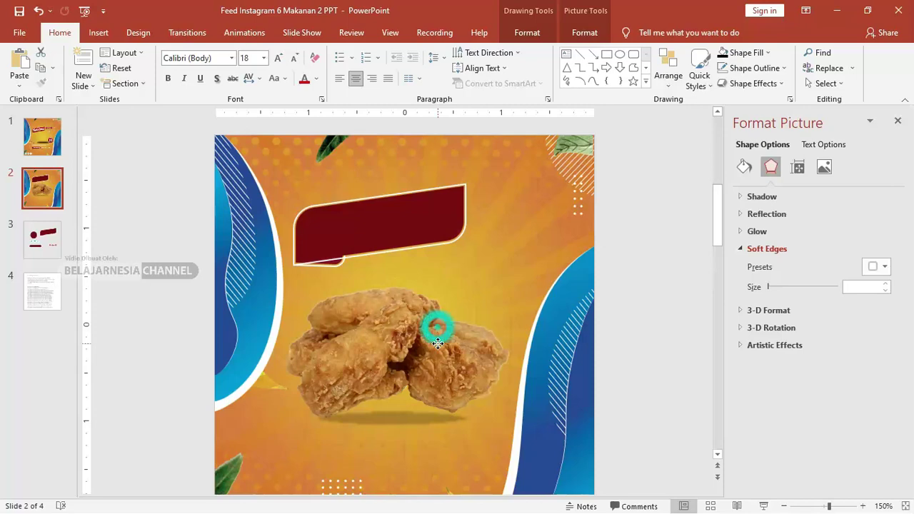
click(389, 211)
drag(388, 207, 390, 231)
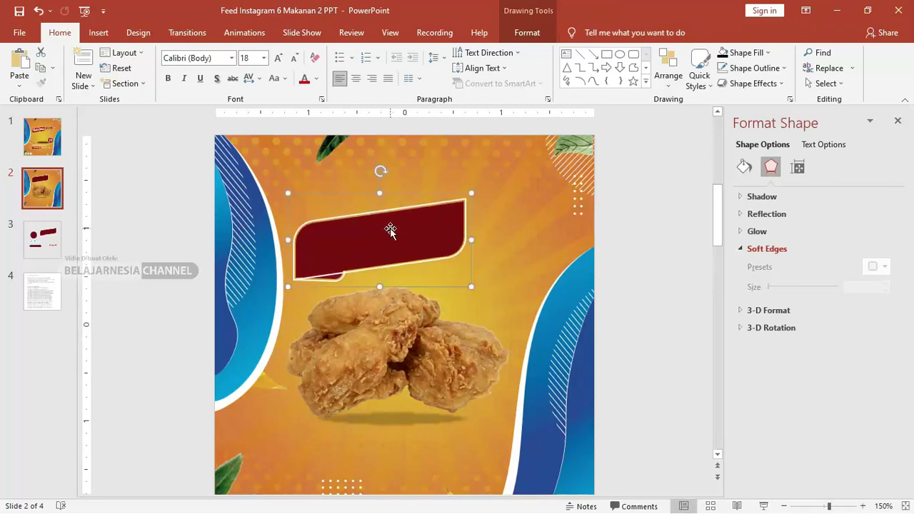
Ungroup the banner and select its main red shape.
right_click(391, 230)
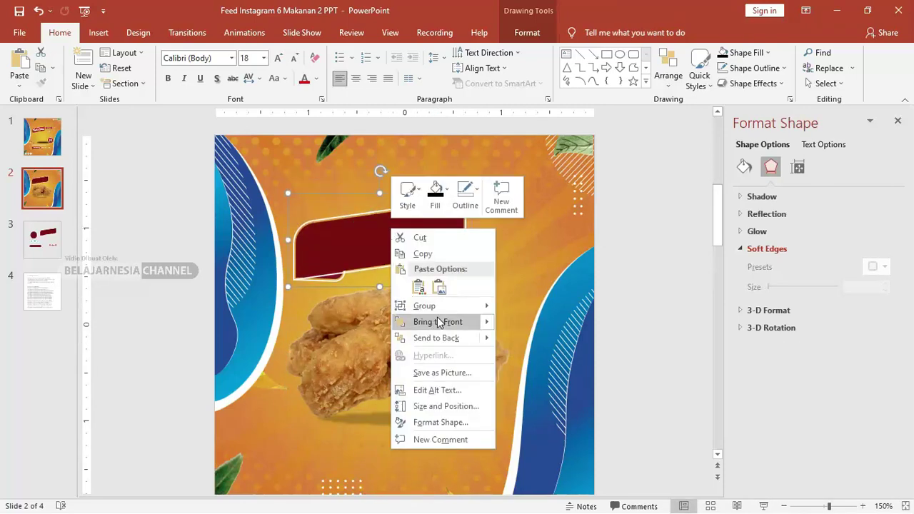
mouse_move(432, 307)
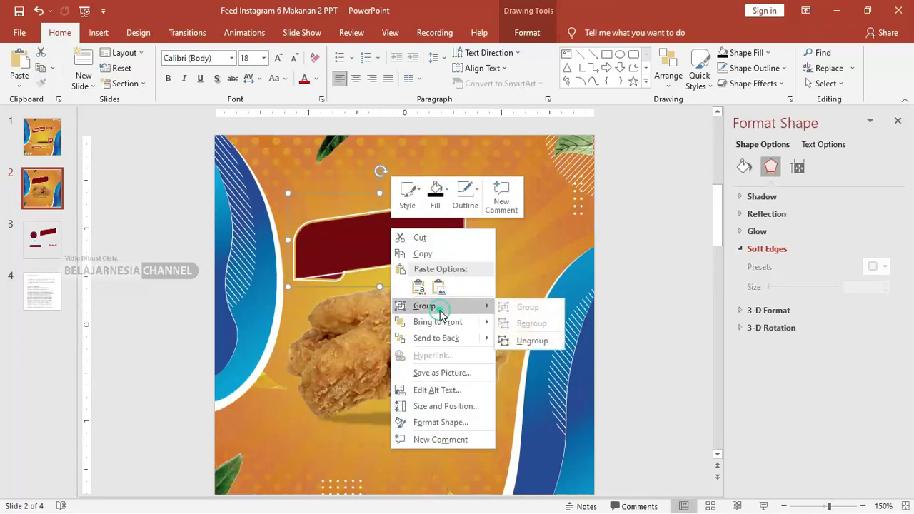
click(532, 341)
click(644, 276)
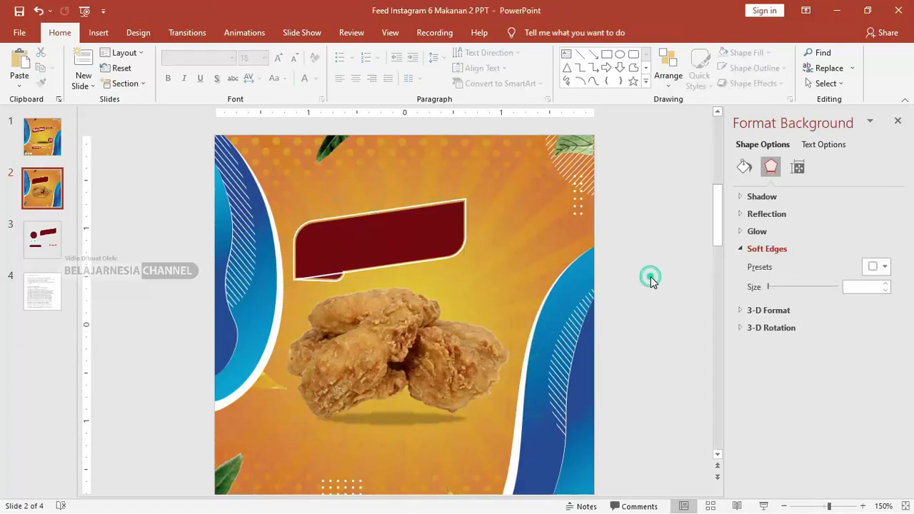
click(390, 228)
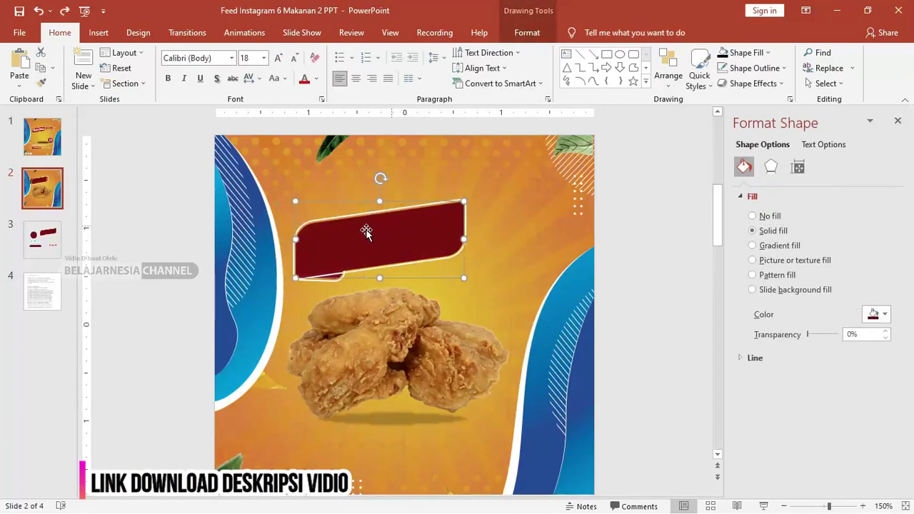
Give the banner a dark linear gradient fill from Shape Fill.
click(526, 33)
click(363, 55)
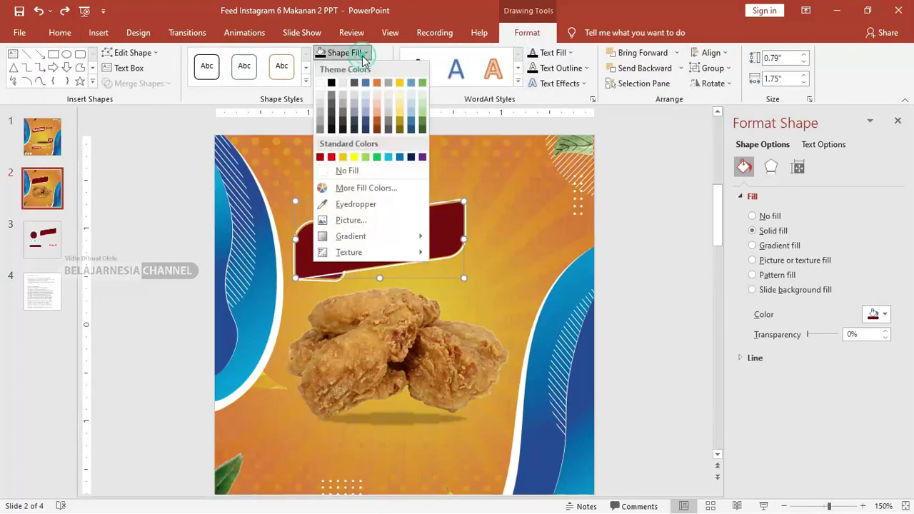
mouse_move(386, 235)
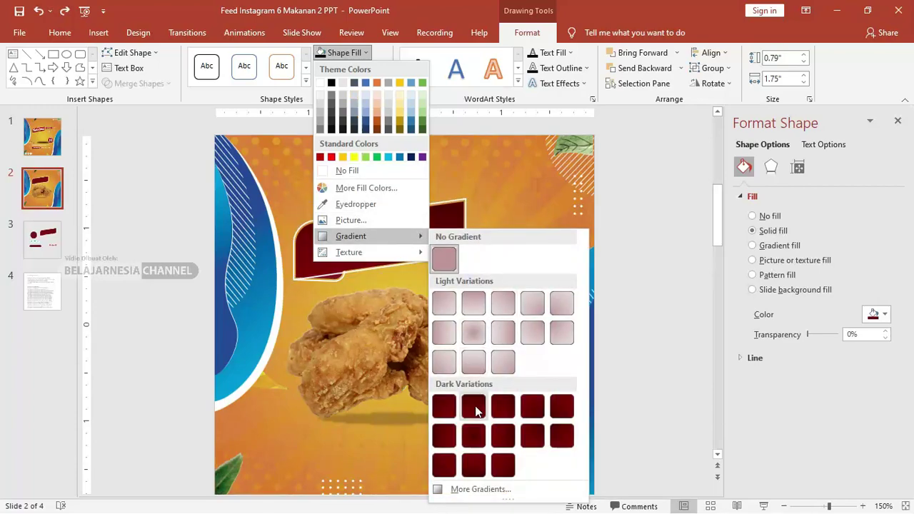
click(473, 464)
click(663, 282)
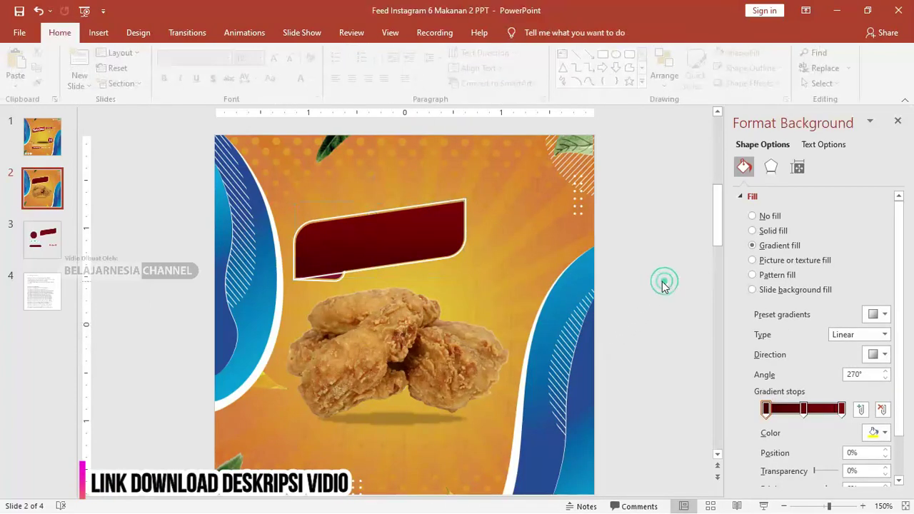
scroll(350, 220, up, 5)
scroll(350, 223, down, 3)
scroll(347, 222, down, 5)
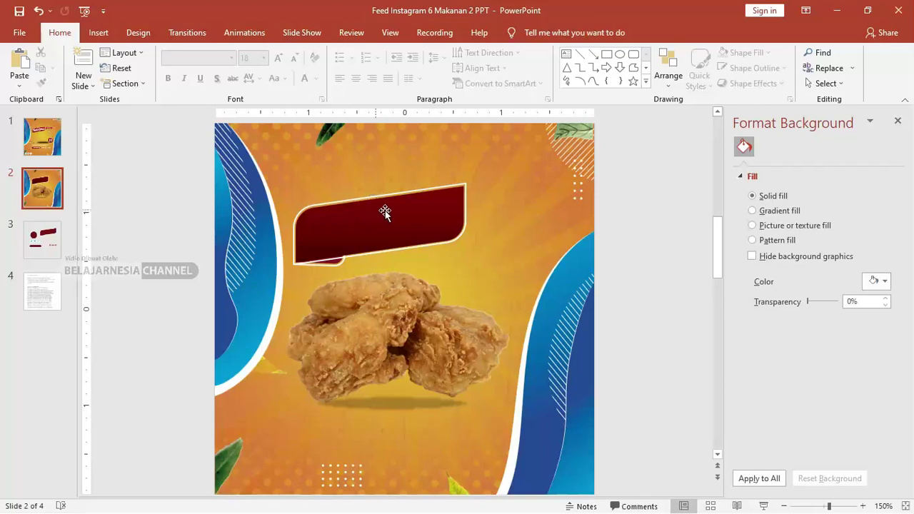
Remove the middle stop from the banner's gradient.
click(383, 214)
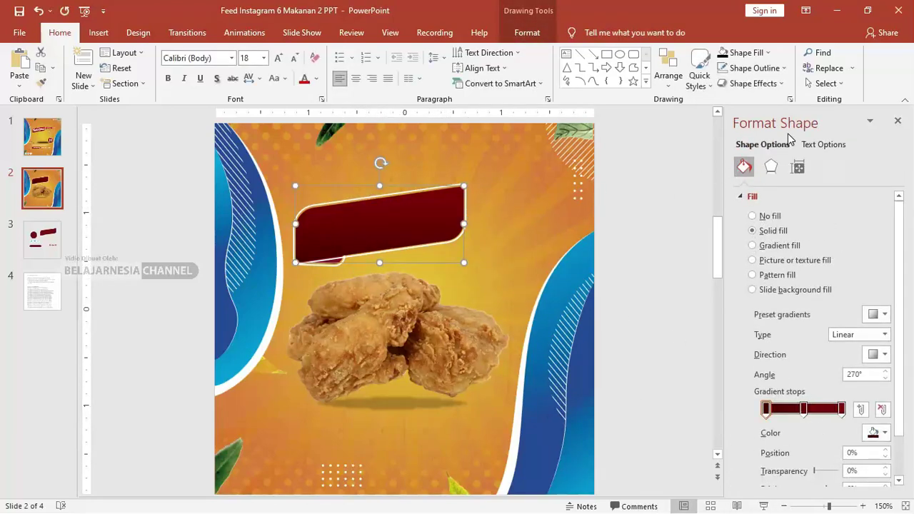
click(840, 410)
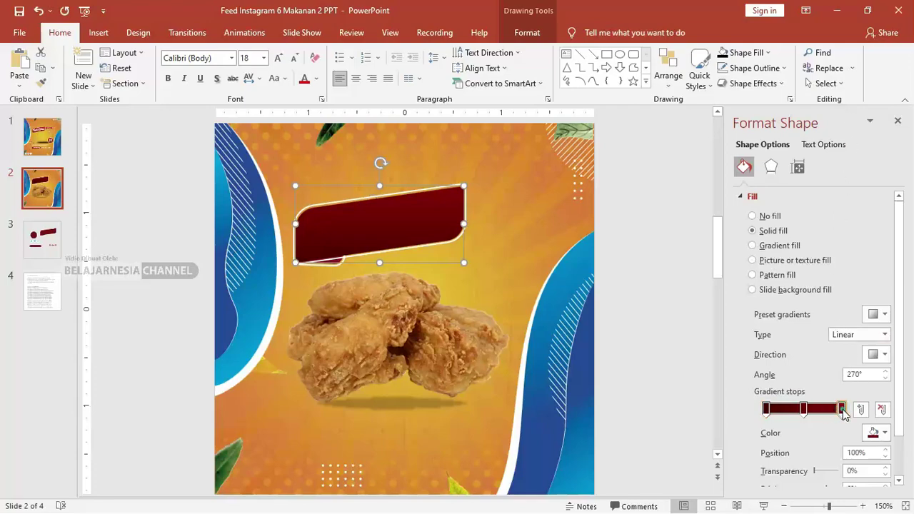
click(805, 409)
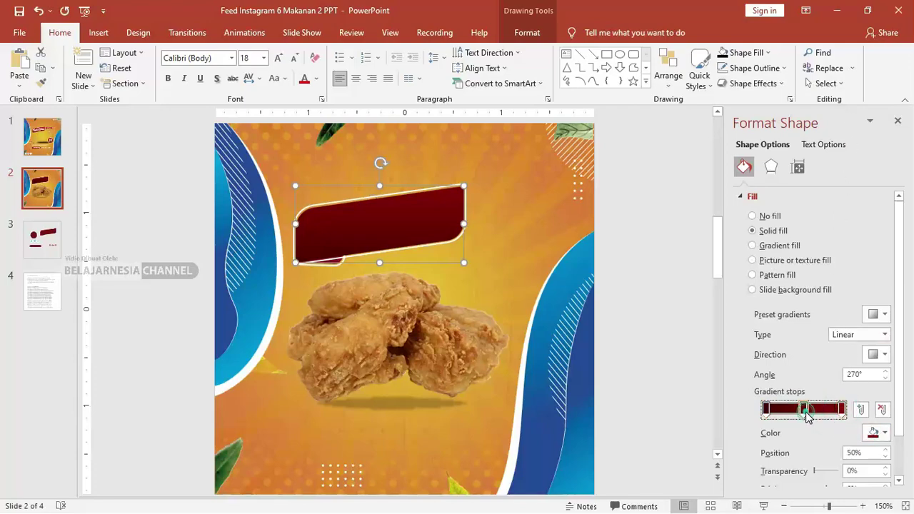
click(882, 409)
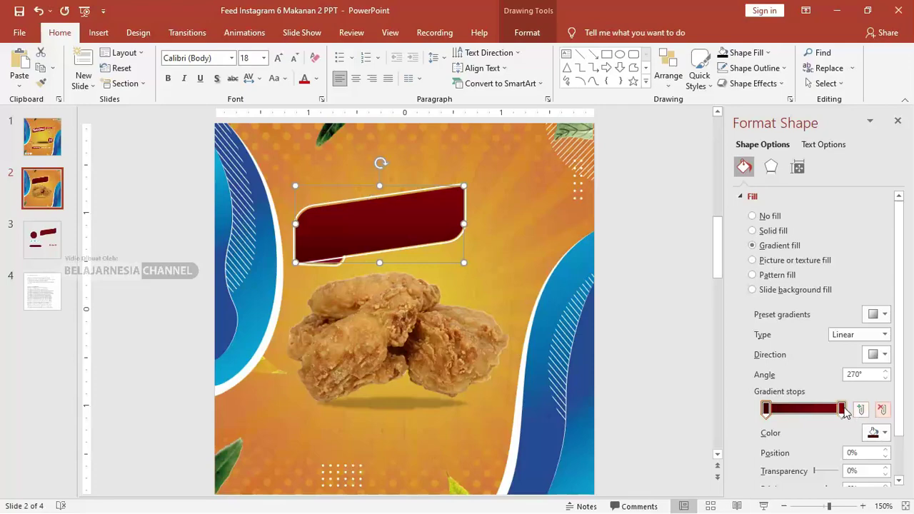
Set the gradient's right stop to the brighter red #A30D09 via More Colors.
click(841, 408)
click(878, 433)
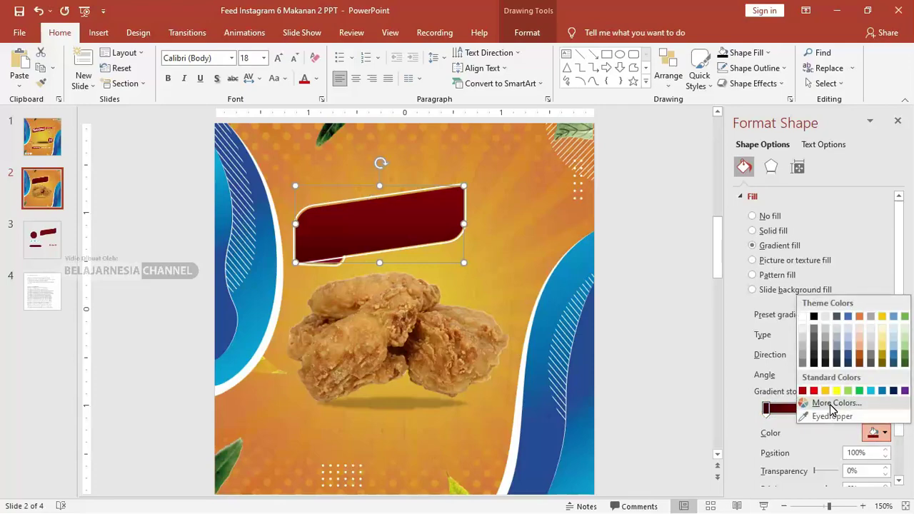
click(831, 404)
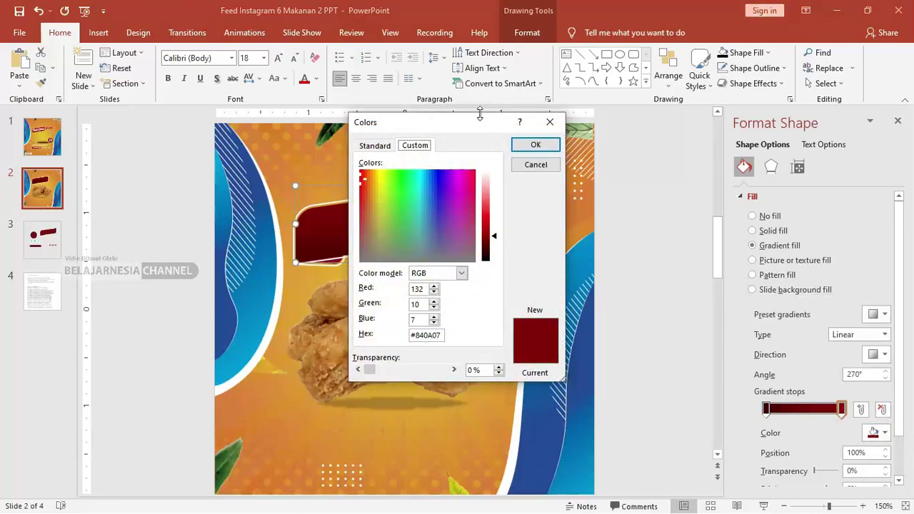
drag(479, 126, 669, 172)
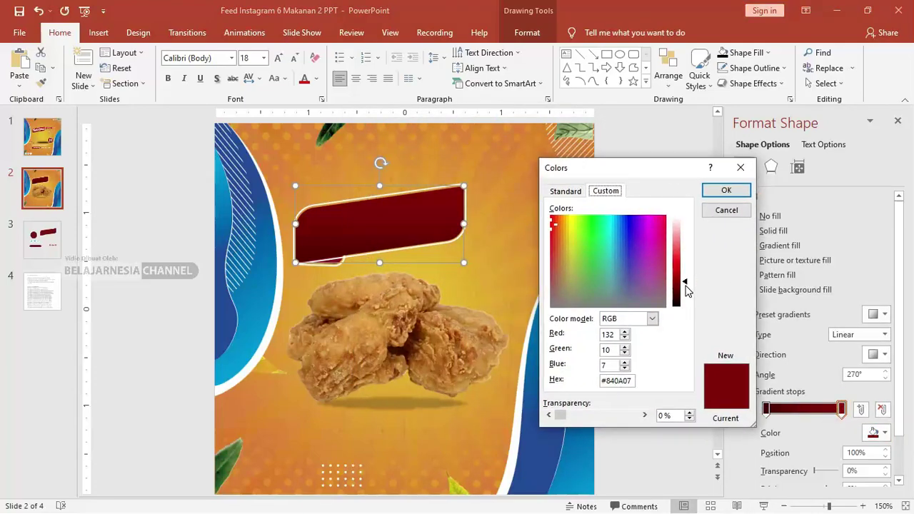
drag(685, 288, 689, 280)
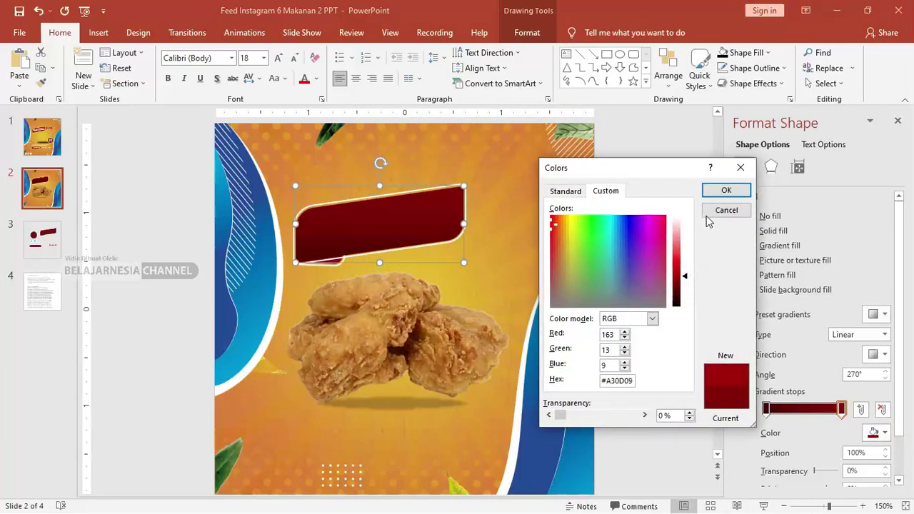
click(718, 194)
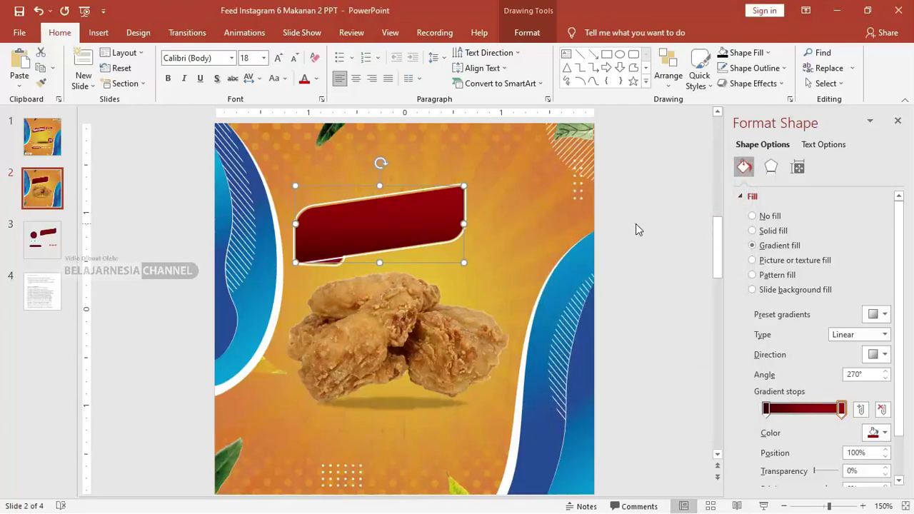
click(637, 229)
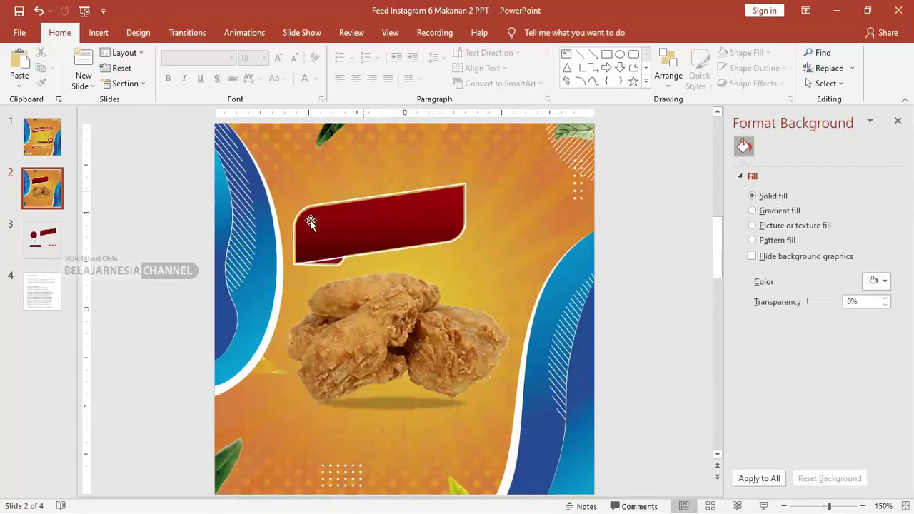
Draw a text box by the banner and type DELICOUS.
click(346, 240)
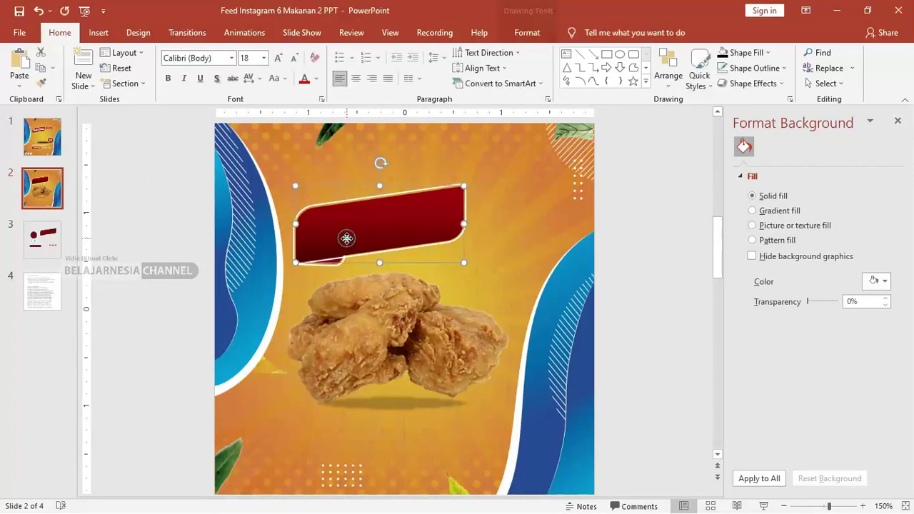
click(97, 33)
click(215, 78)
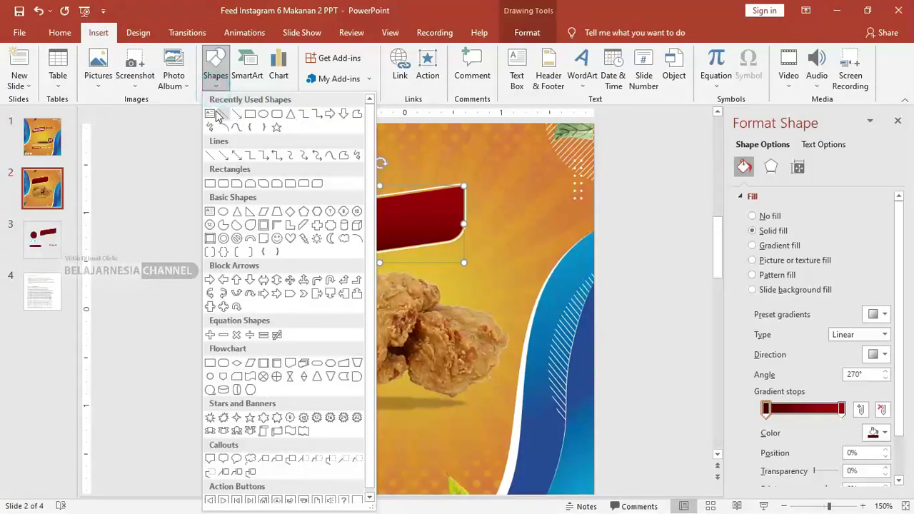
click(211, 117)
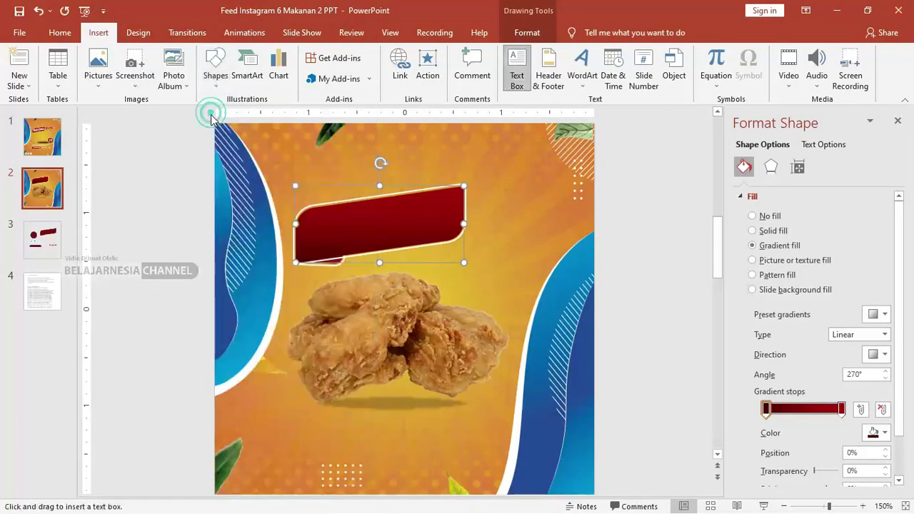
drag(320, 241, 513, 322)
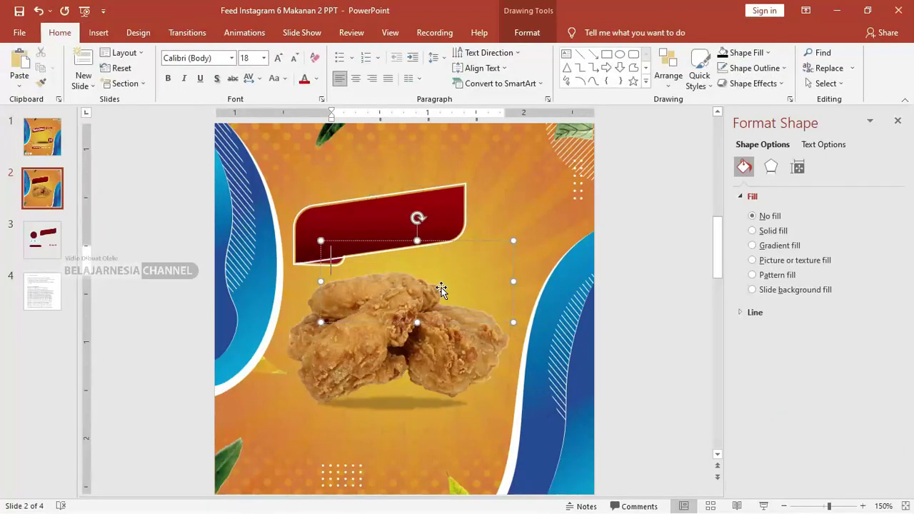
text(DELICOUS)
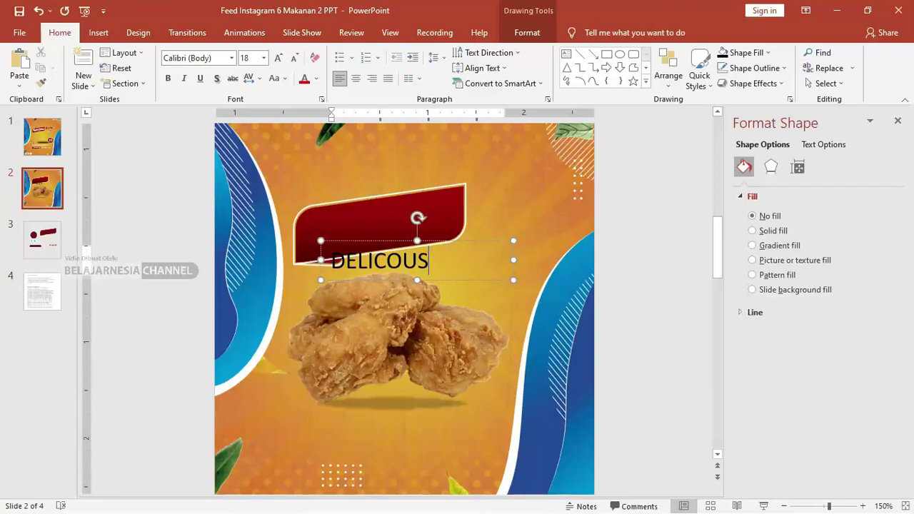
Set DELICOUS in the Galada font and move it onto the red banner.
key(ctrl+a)
click(192, 57)
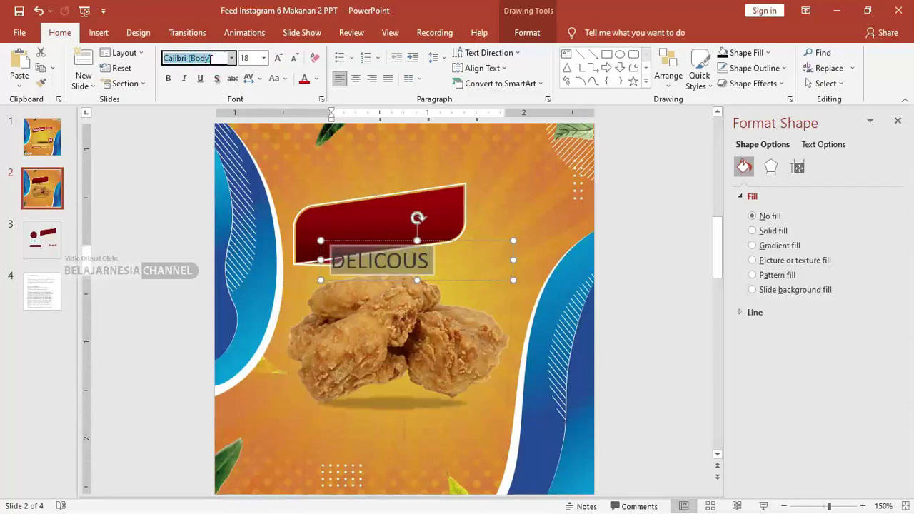
text(G)
text(alada)
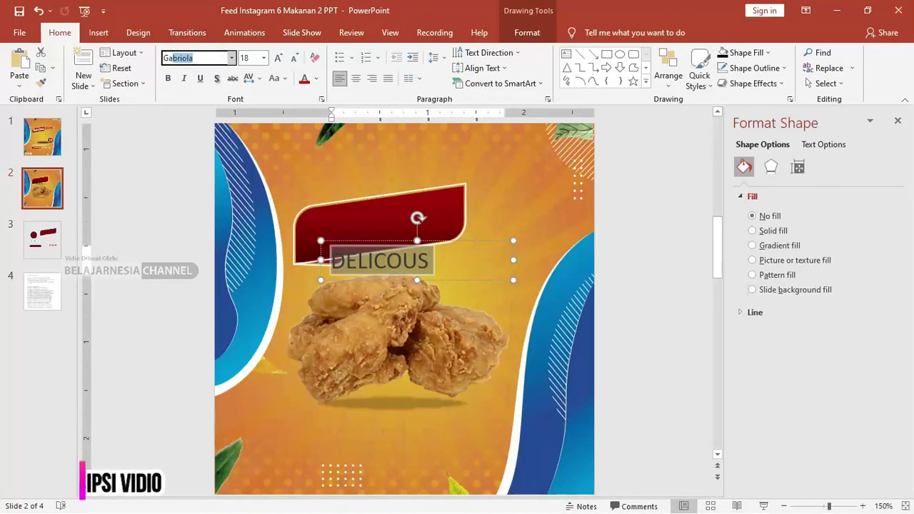
key(Return)
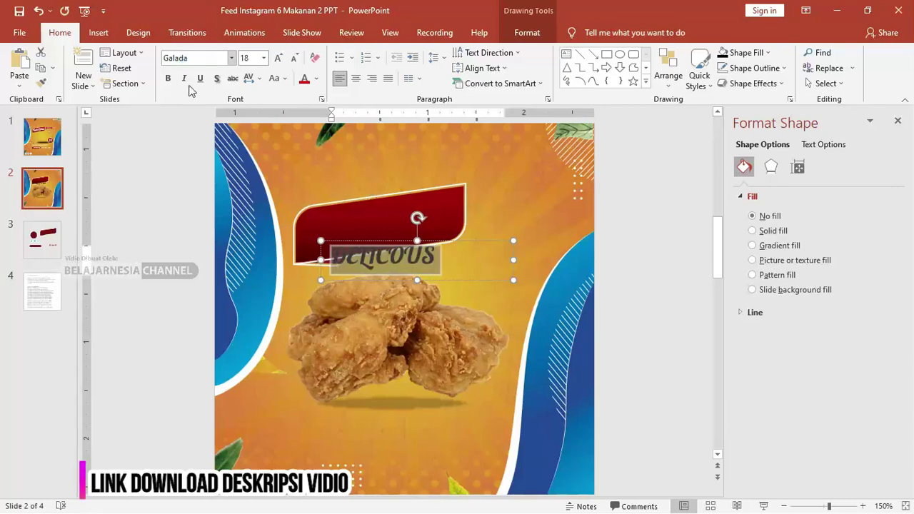
drag(452, 241, 435, 217)
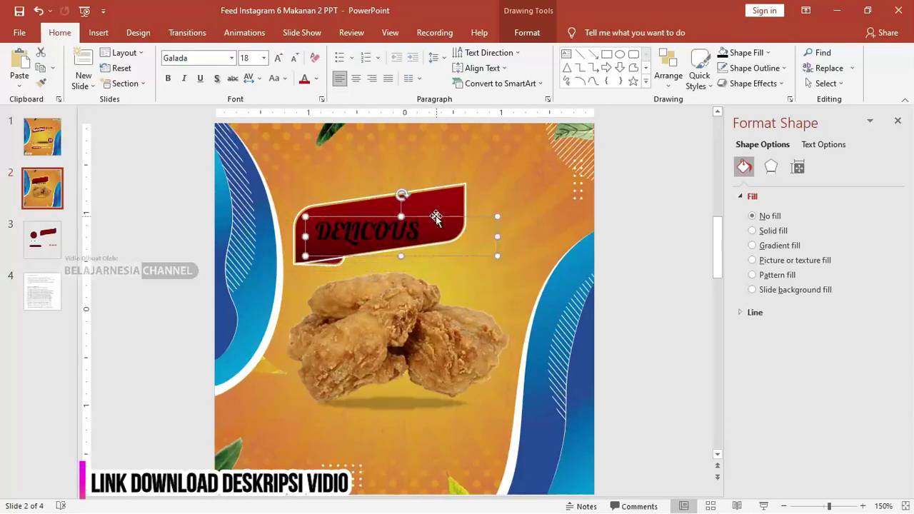
double_click(399, 224)
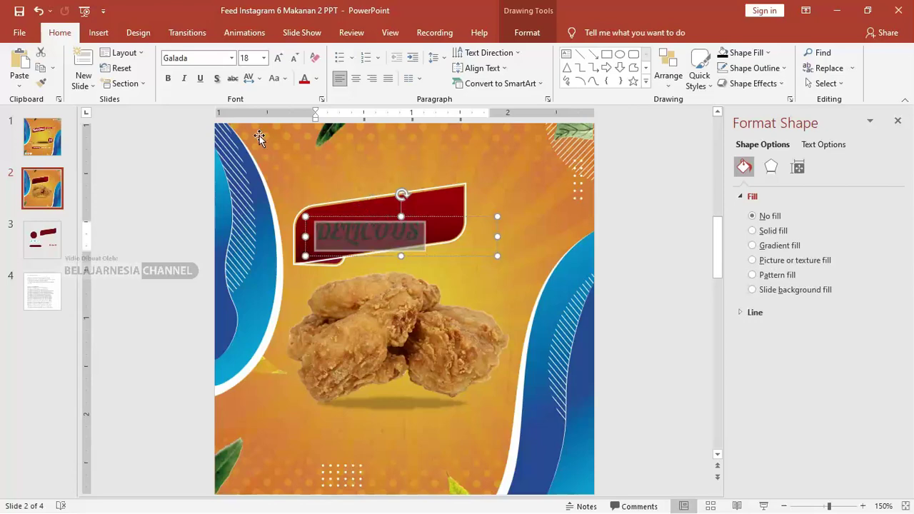
Change the word to Capitalize Each Word (Delicous), colour it white, and tilt it.
click(276, 80)
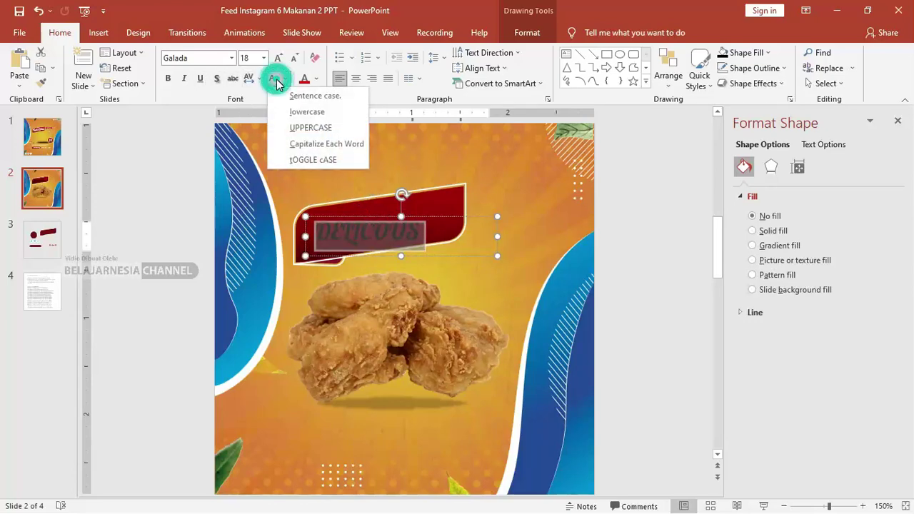
click(320, 143)
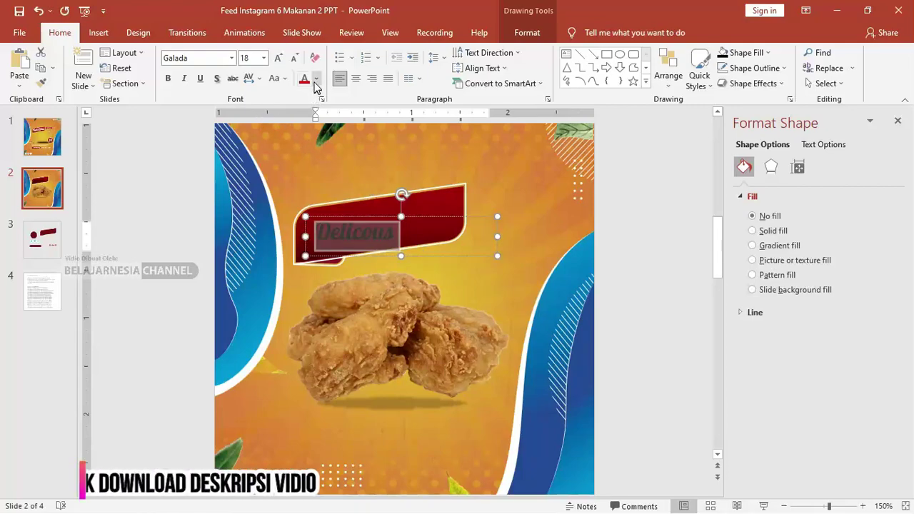
click(317, 78)
click(308, 112)
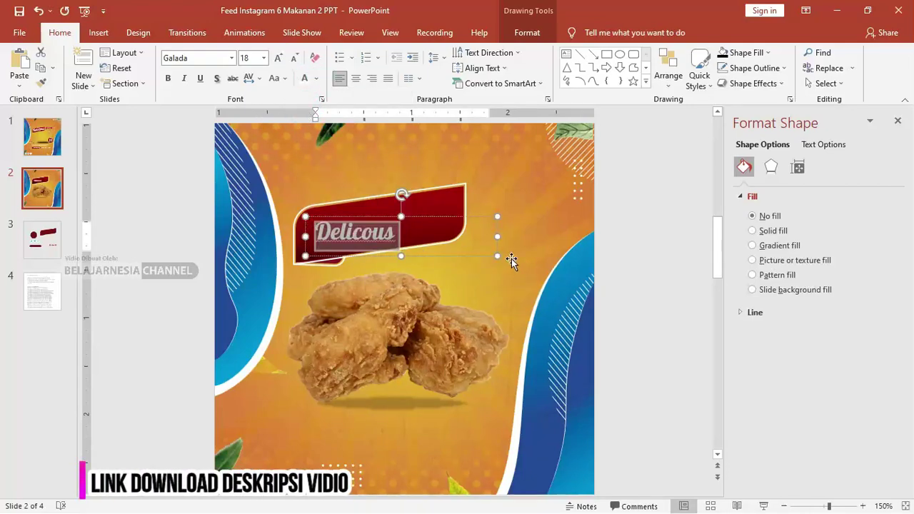
drag(402, 194, 397, 190)
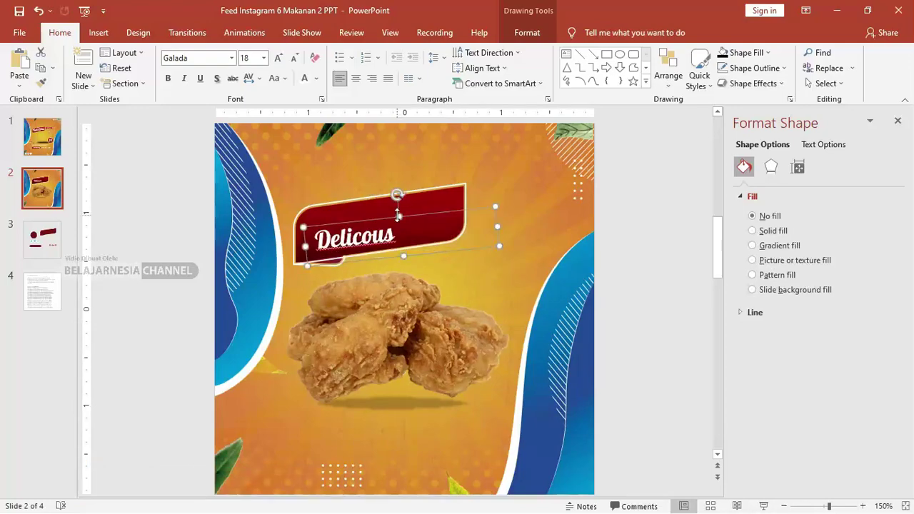
drag(416, 222, 410, 210)
Enlarge Delicous to 32 pt and align its tilt and position with the banner.
double_click(357, 224)
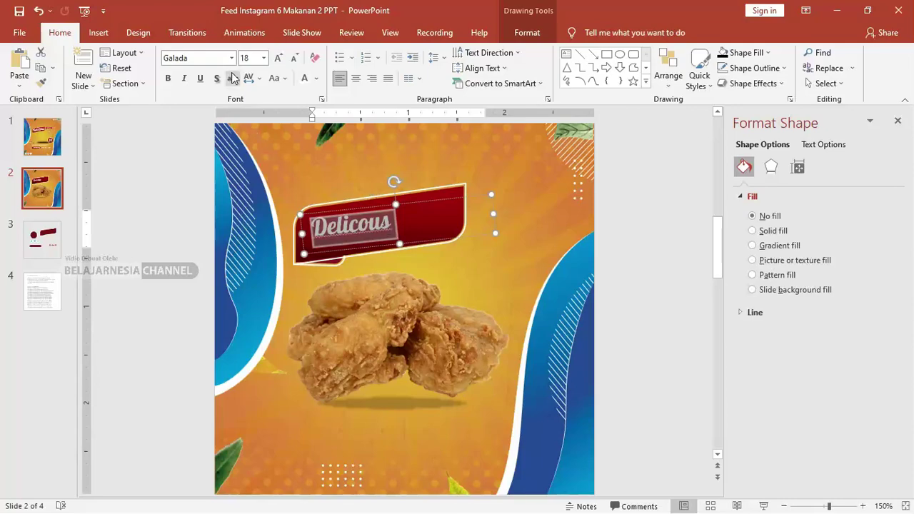
click(264, 58)
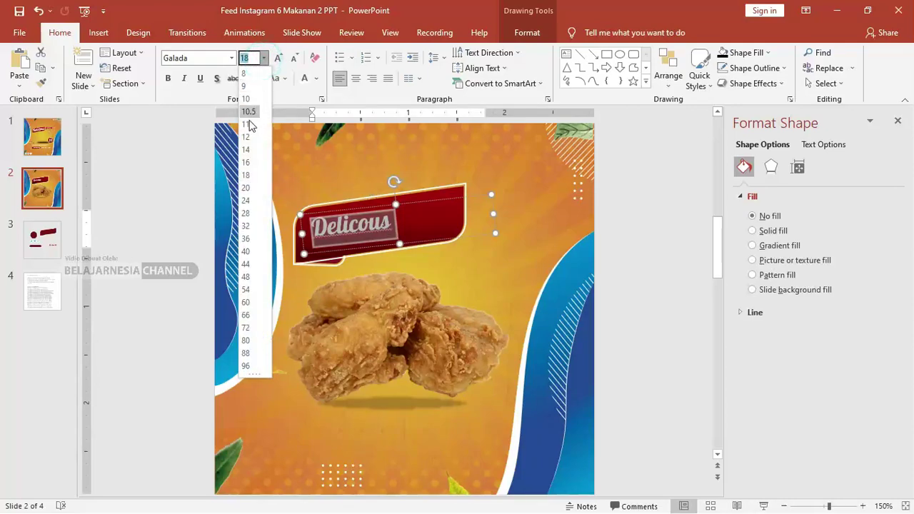
click(245, 227)
drag(394, 179, 389, 170)
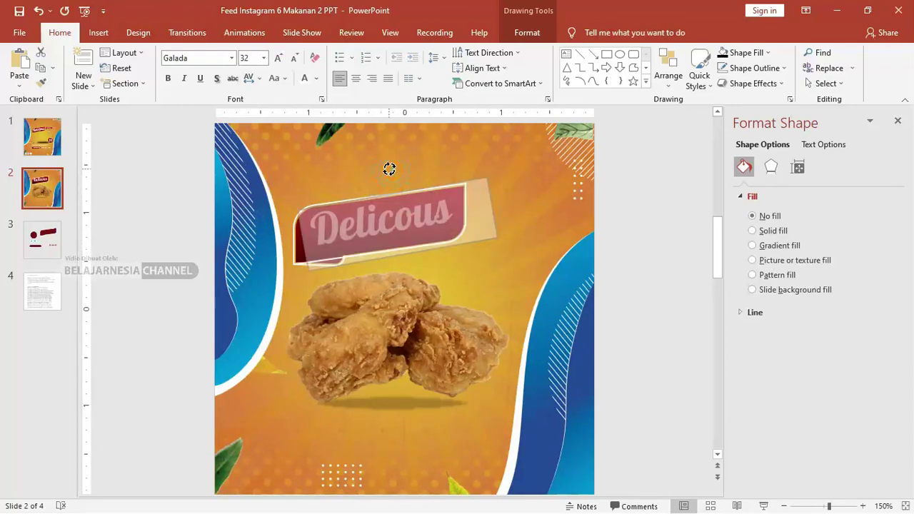
click(648, 230)
click(374, 197)
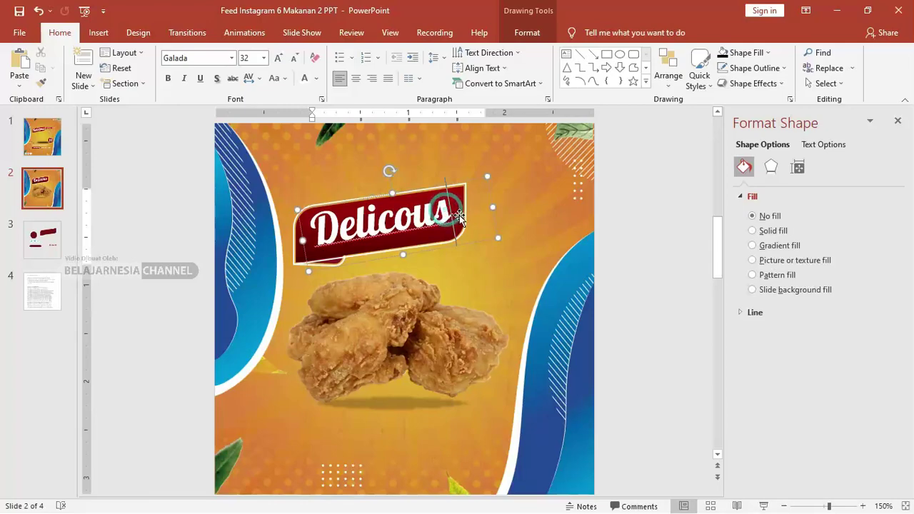
drag(448, 188, 446, 191)
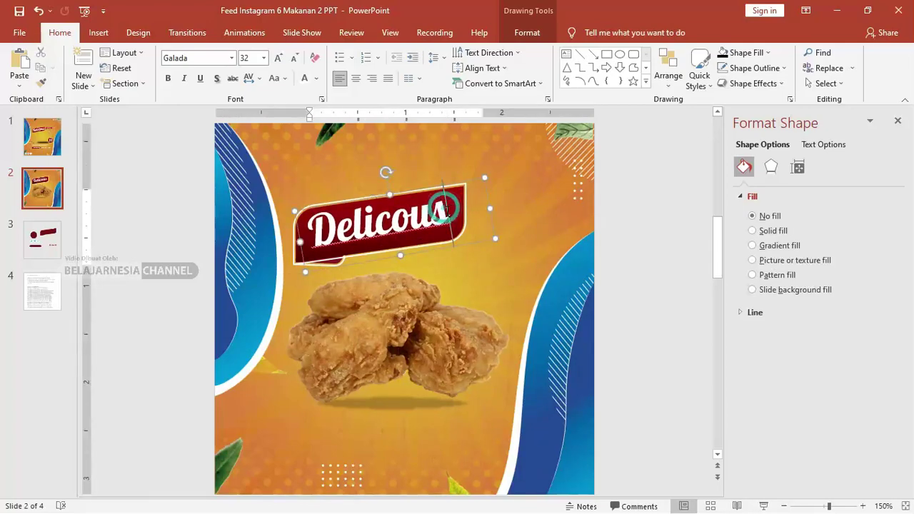
Narrow the Delicous text box to fit the banner.
click(43, 135)
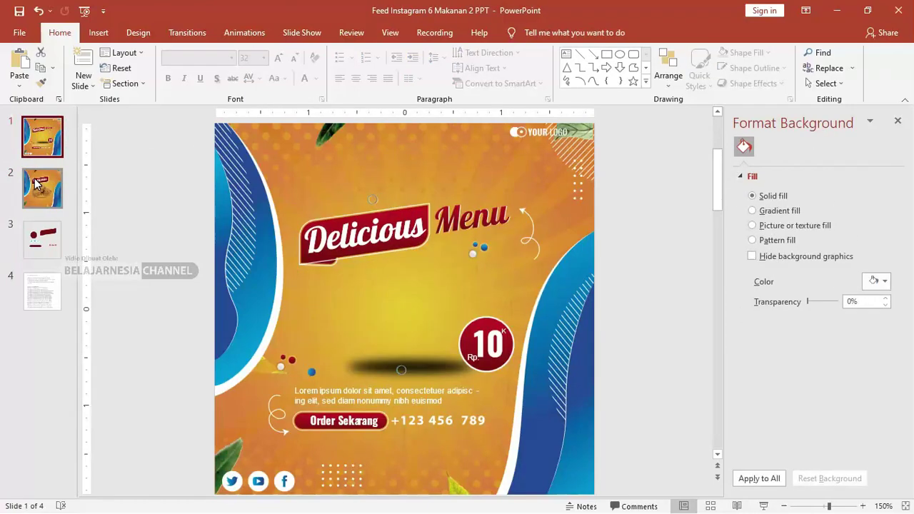
click(43, 188)
click(452, 212)
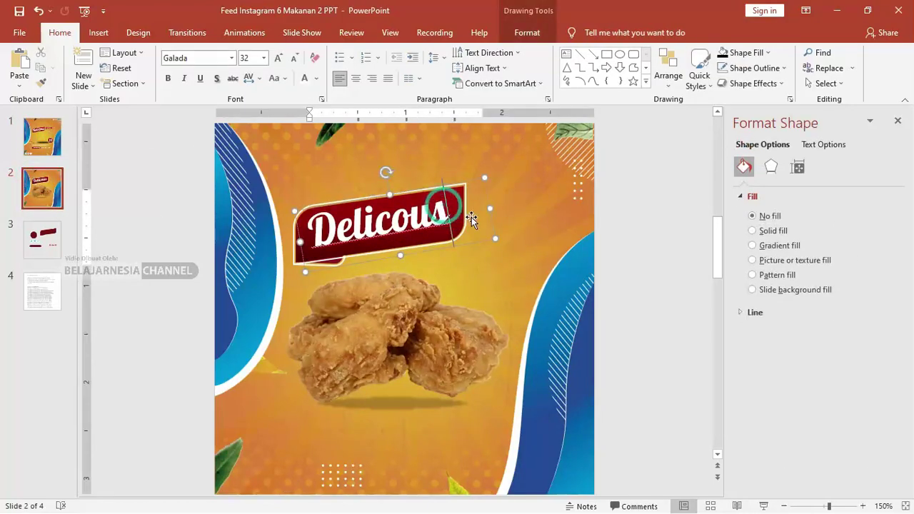
key(ctrl+z)
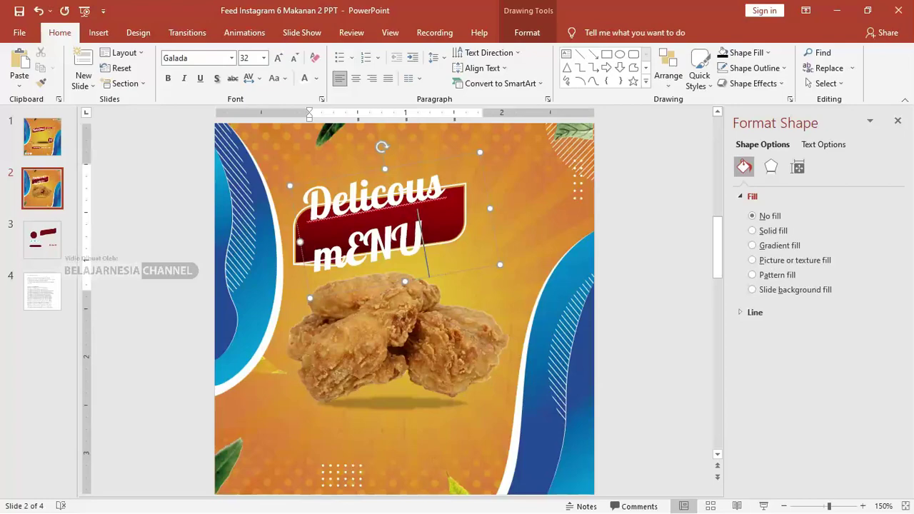
key(ctrl+y)
drag(490, 208, 467, 212)
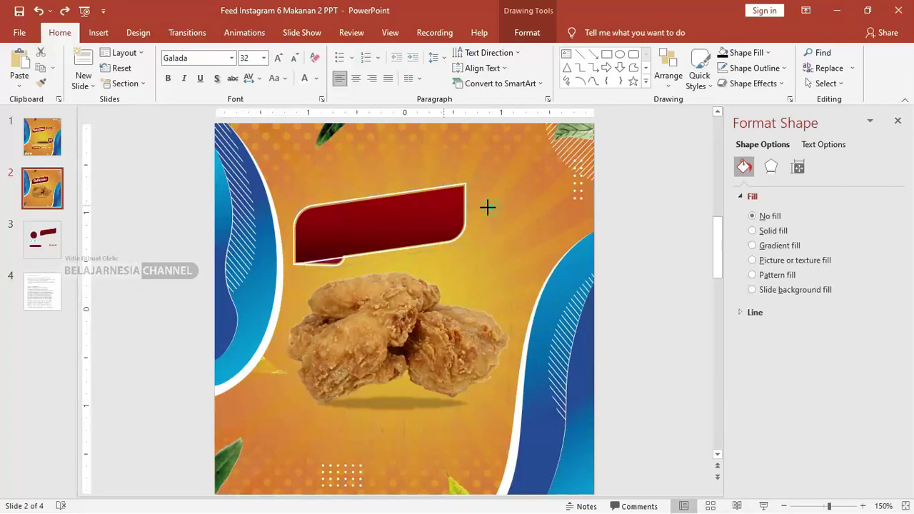
Copy the Delicous box to the right, retype it as Menu, and colour it Dark Red.
drag(433, 187, 594, 164)
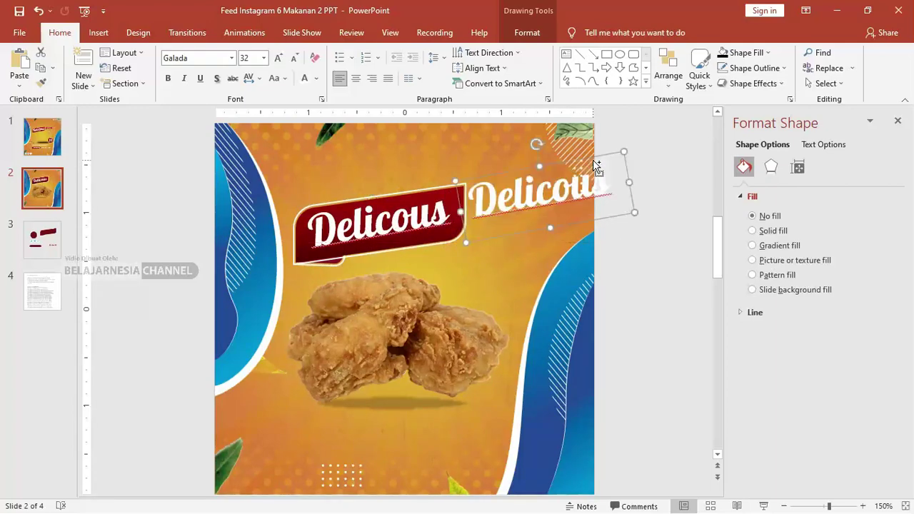
click(521, 184)
drag(522, 184, 521, 183)
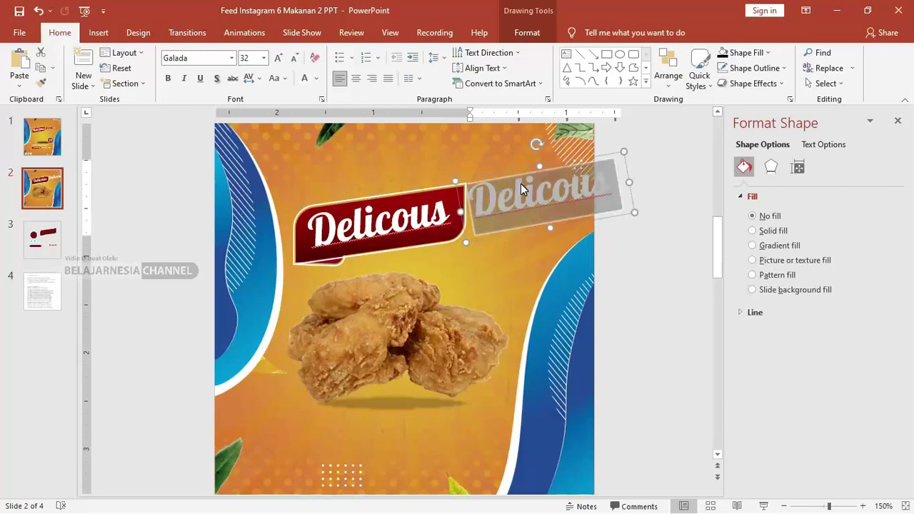
text(Menu)
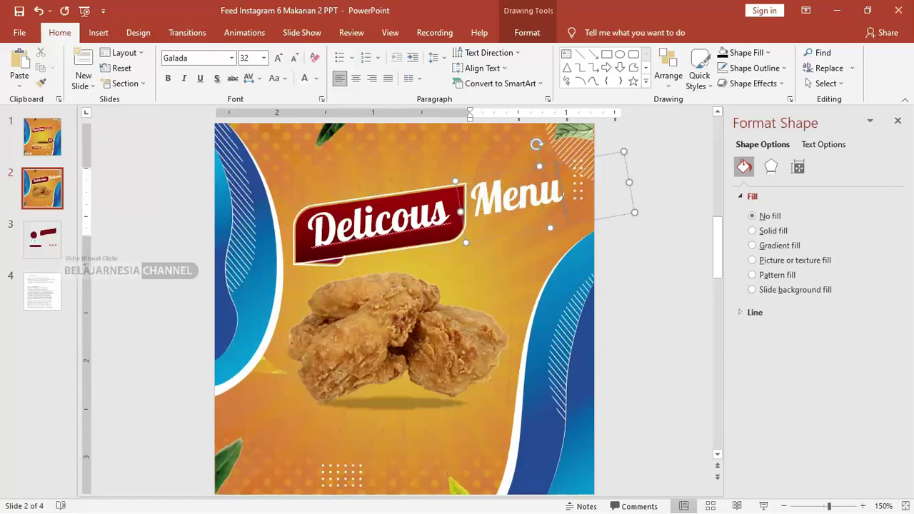
click(494, 176)
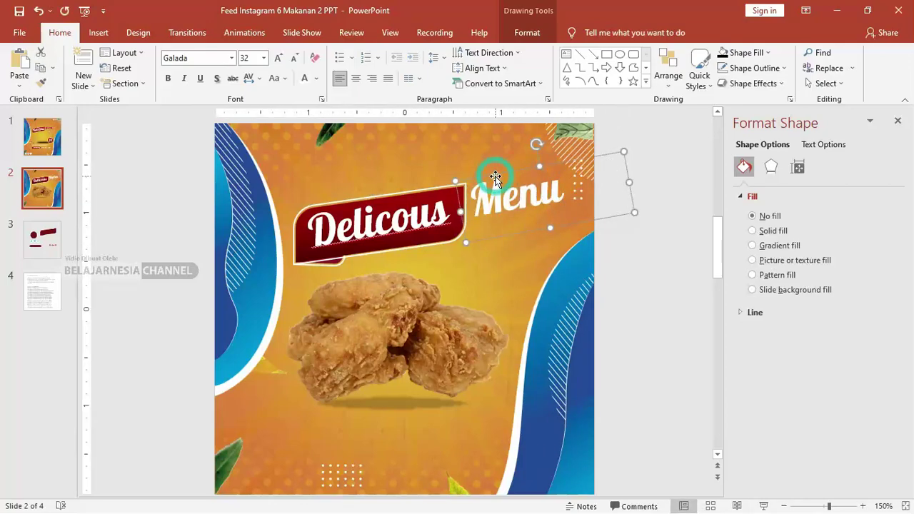
key(Down)
key(Down)
key(Down)
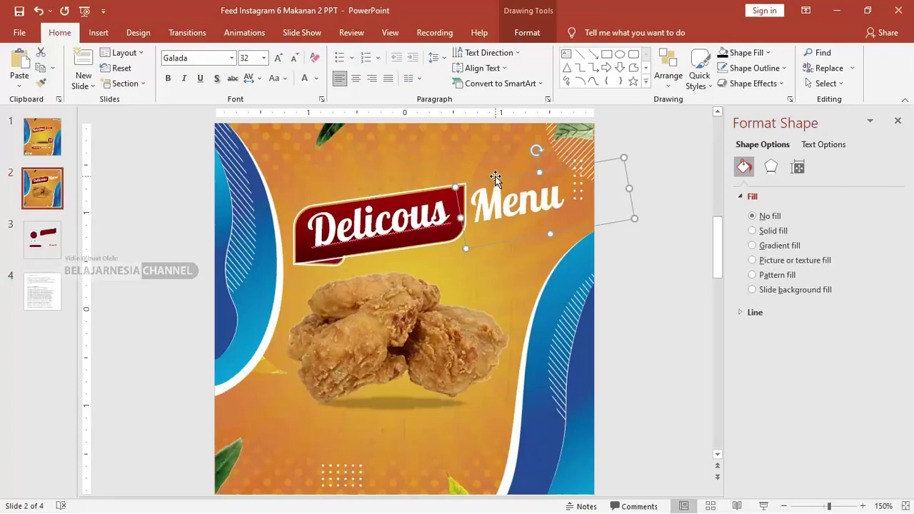
click(318, 78)
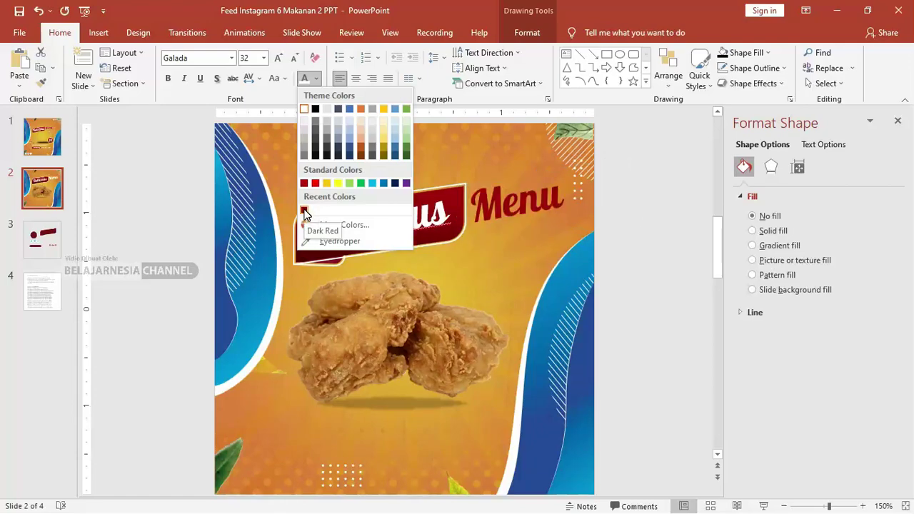
click(304, 211)
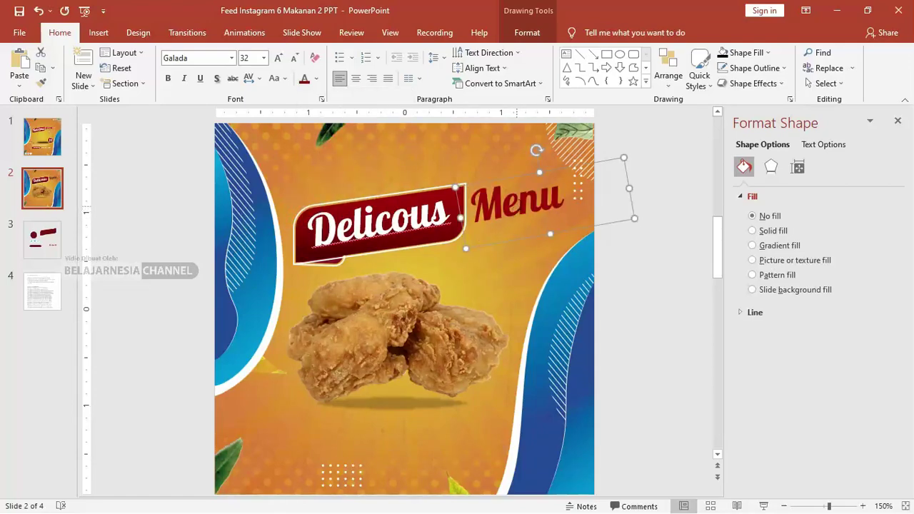
drag(630, 224, 580, 216)
drag(537, 167, 545, 174)
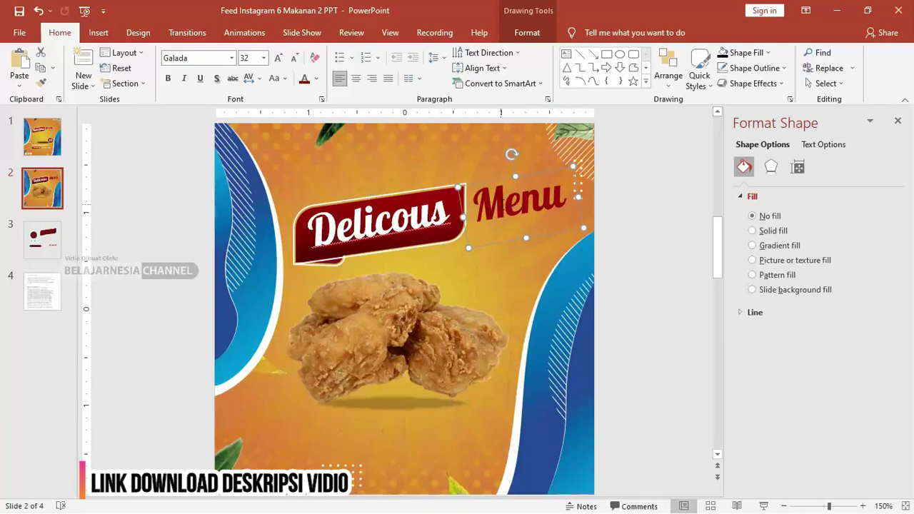
Paste a copy of Menu over the original, make it white, and nudge it up.
click(500, 204)
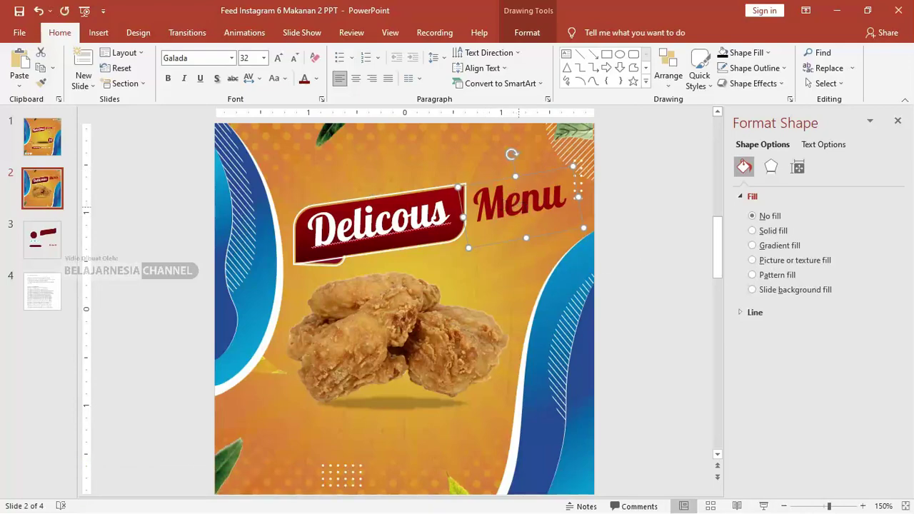
key(ctrl+v)
drag(552, 189, 538, 181)
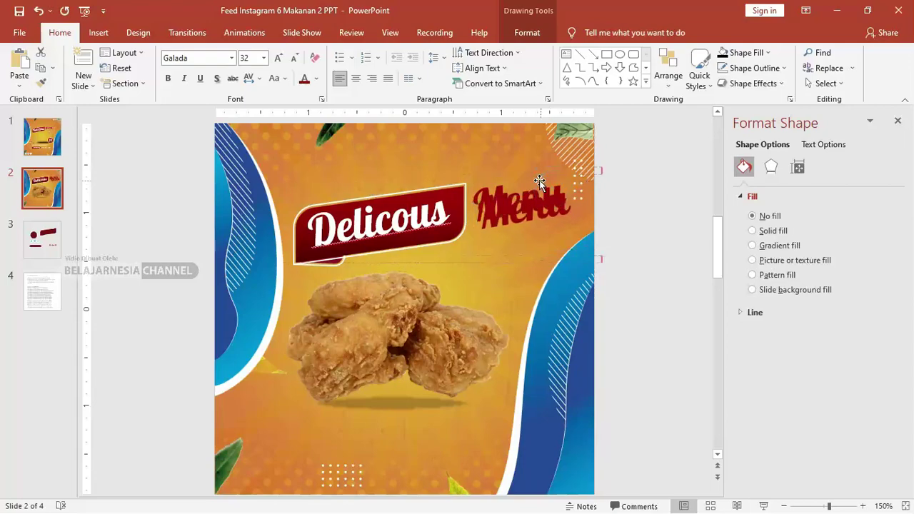
click(316, 78)
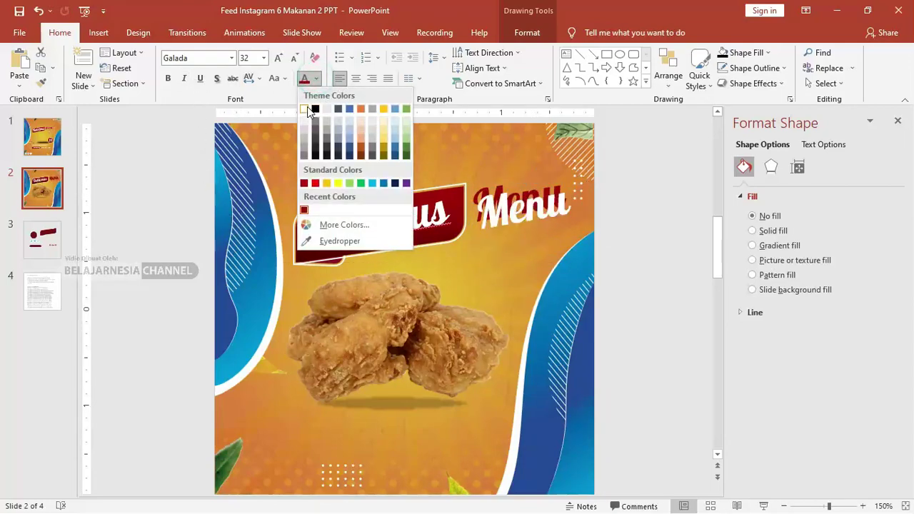
click(308, 110)
ctrl+scroll(535, 200, up, 5)
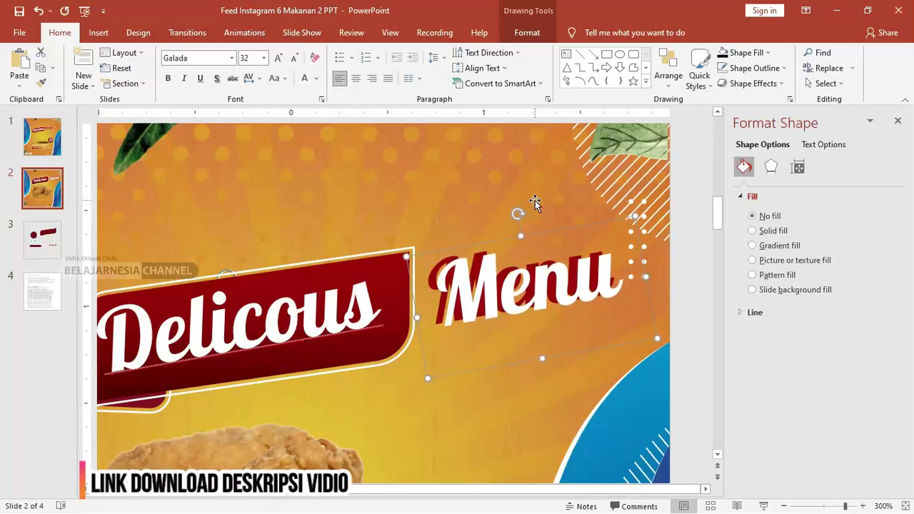
key(Up)
key(Up)
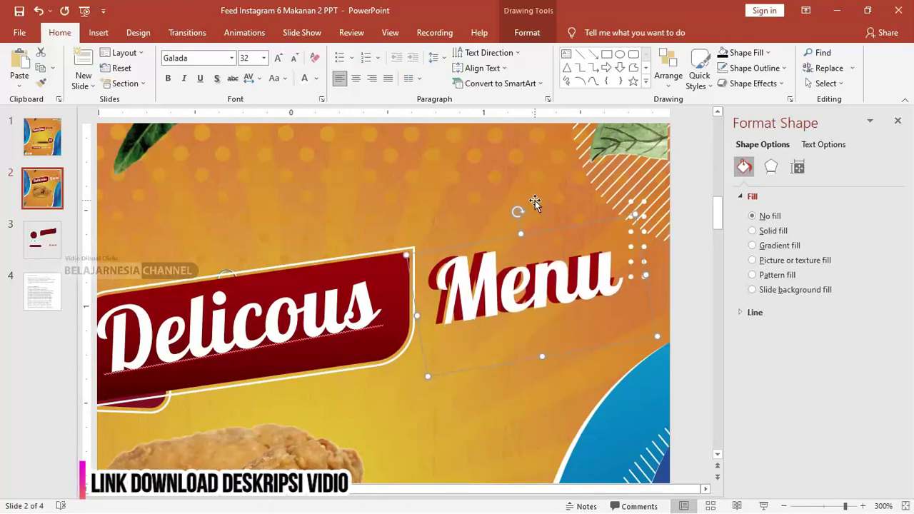
key(Up)
key(Up)
key(Up)
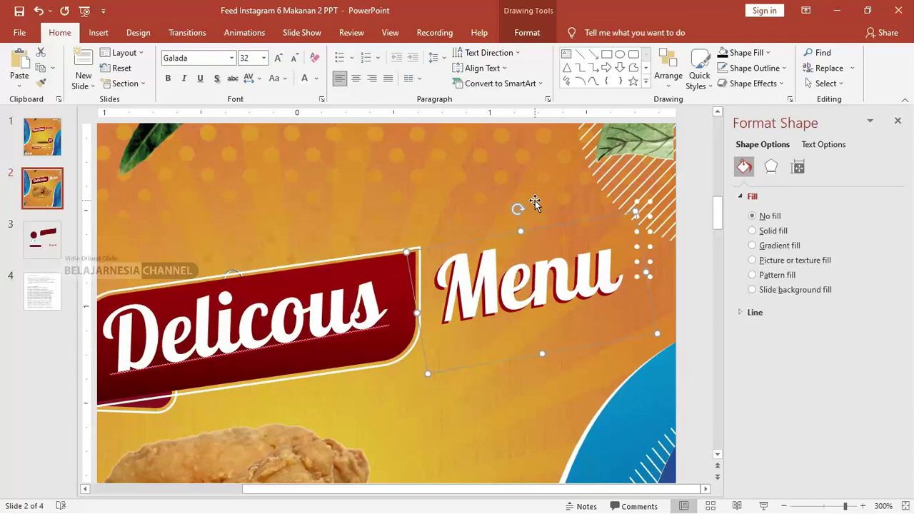
Go to slide 3, which holds the spare shapes.
click(689, 205)
click(58, 139)
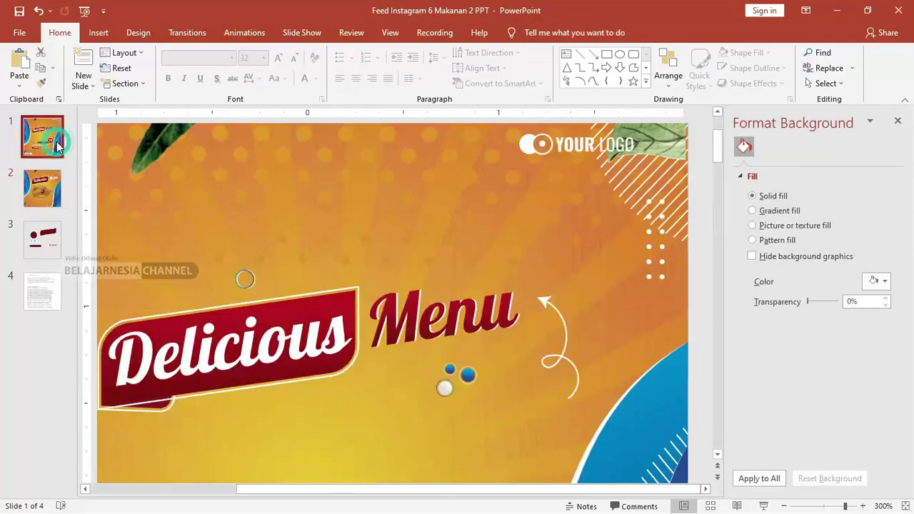
scroll(345, 245, down, 5)
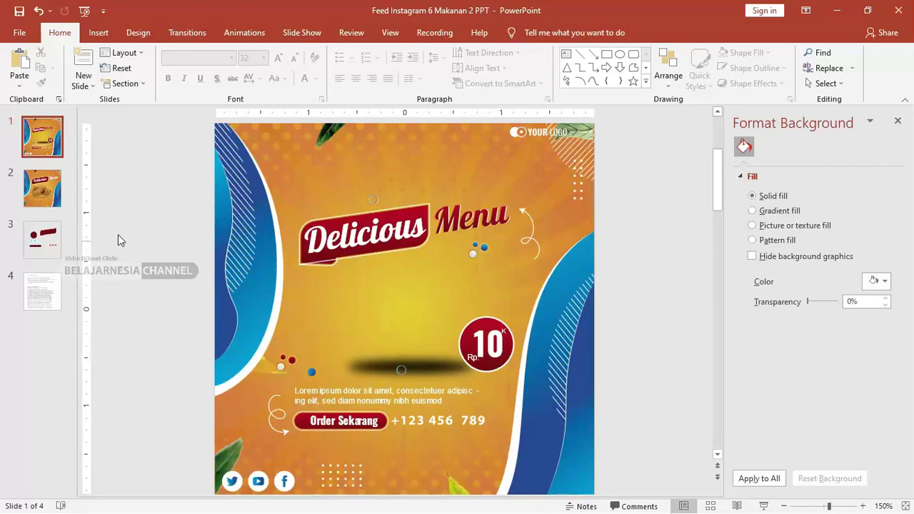
key(Down)
click(46, 244)
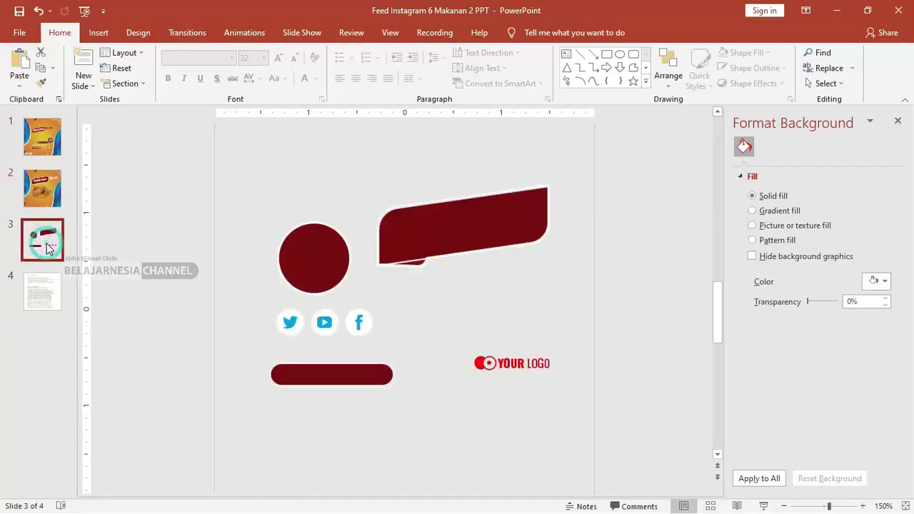
Group the three social icons on slide 3 with Ctrl+G.
click(402, 254)
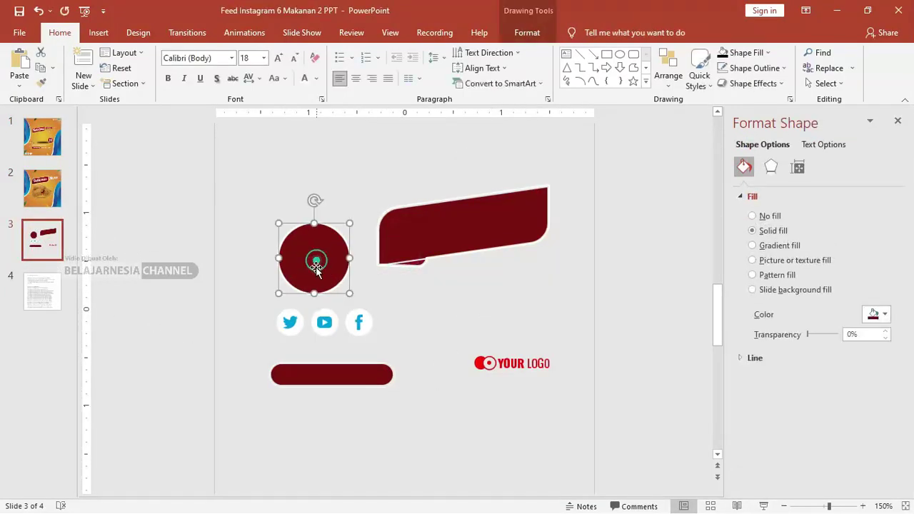
drag(316, 261, 293, 256)
key(ctrl+z)
drag(241, 174, 367, 283)
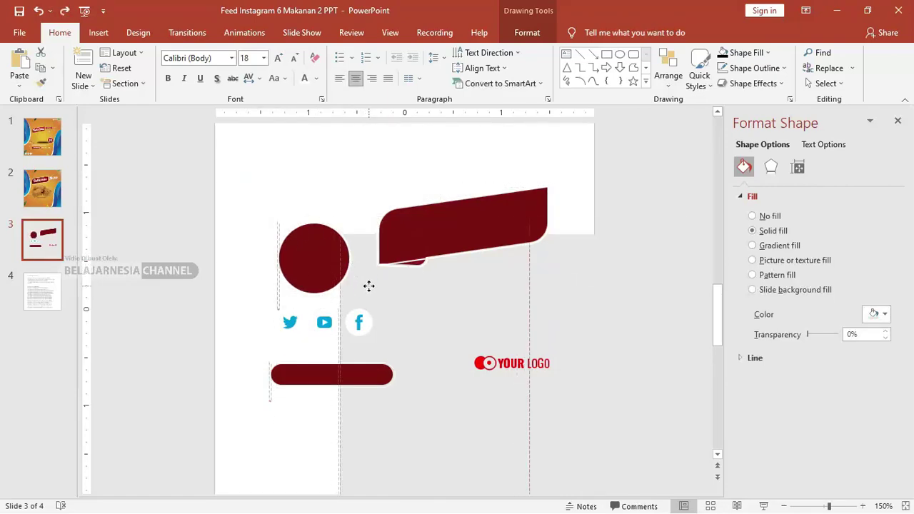
click(205, 207)
drag(176, 167, 366, 307)
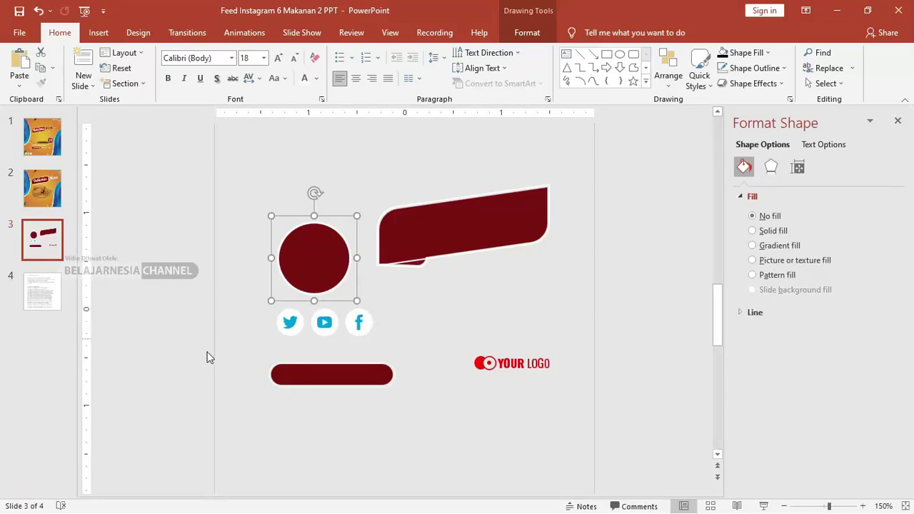
drag(167, 347, 446, 424)
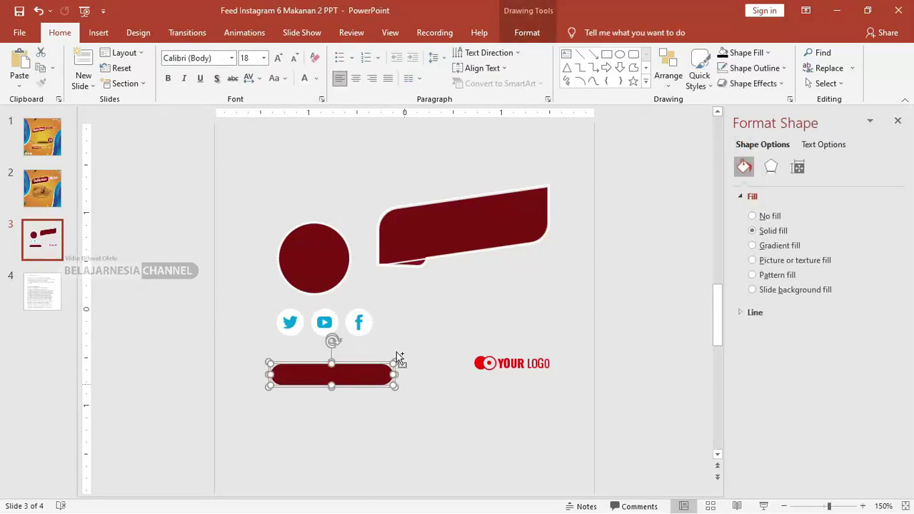
click(398, 357)
drag(194, 293, 417, 349)
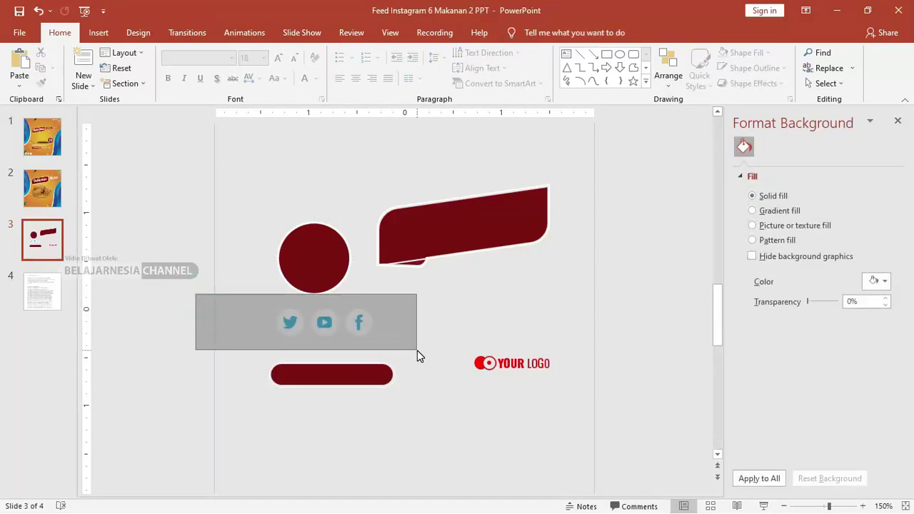
key(ctrl+g)
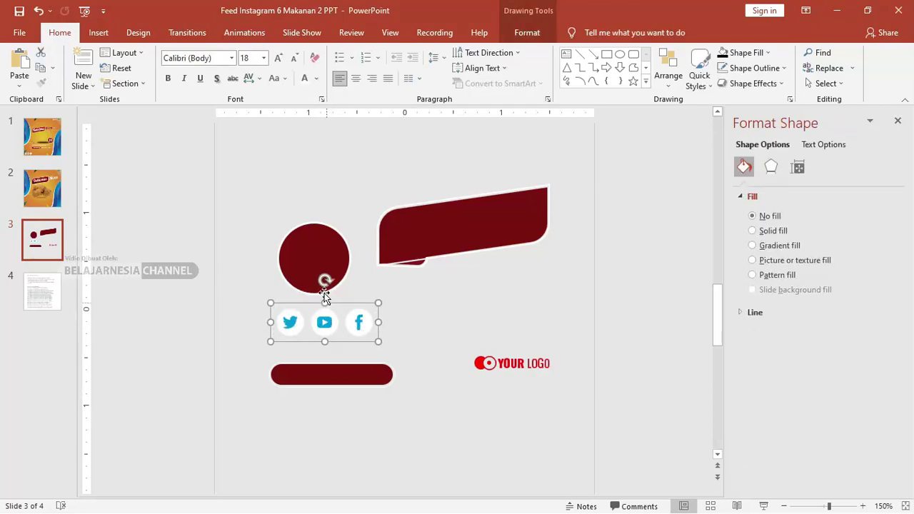
Add the circle and red bar to the selection and paste all onto slide 2.
shift+click(321, 257)
shift+click(343, 371)
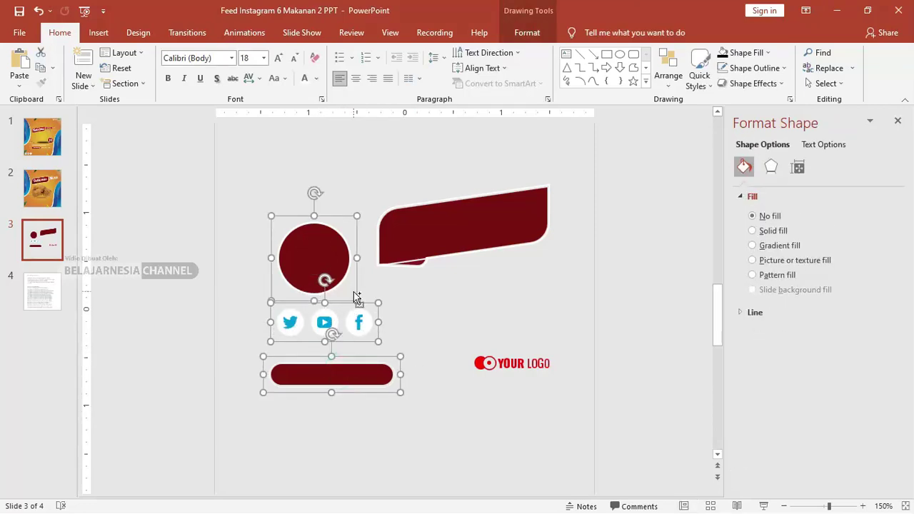
click(50, 187)
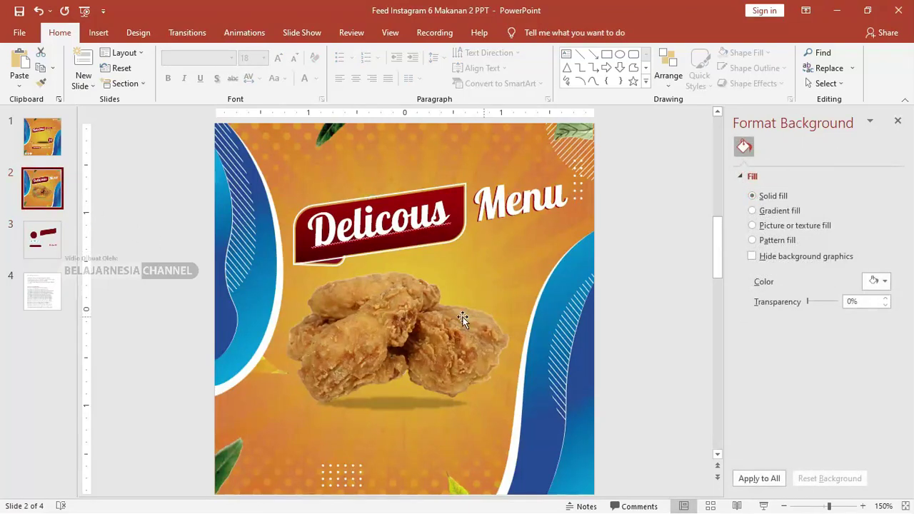
scroll(400, 314, down, 1)
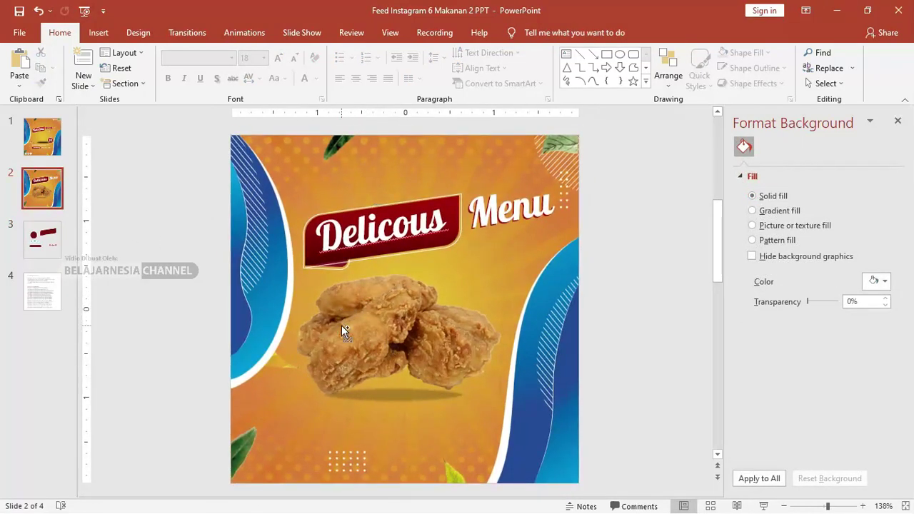
key(ctrl+v)
Move the pasted circle, icons and bar to the right of the chicken.
mouse_move(327, 260)
mouse_down()
mouse_move(502, 307)
mouse_move(490, 303)
mouse_up()
drag(488, 303, 495, 303)
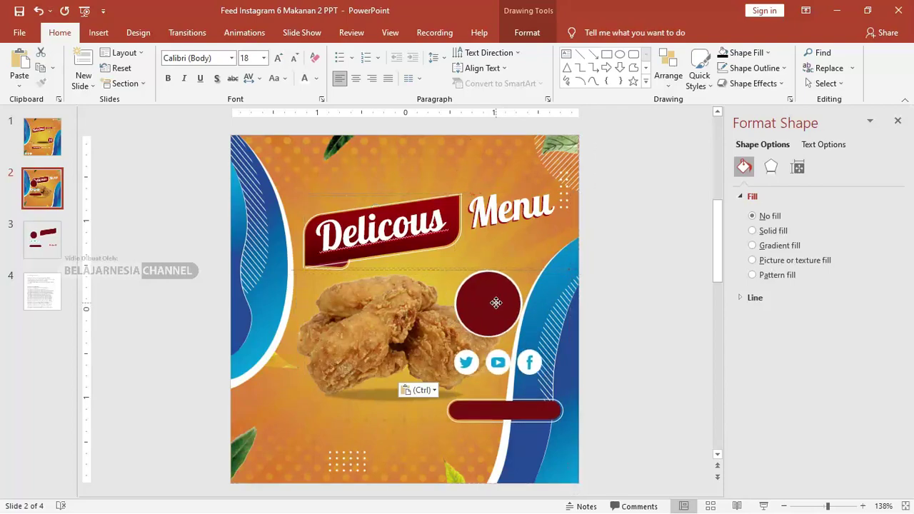
click(620, 332)
Place the red bar beneath the chicken and shrink the social icons at bottom-left.
click(509, 412)
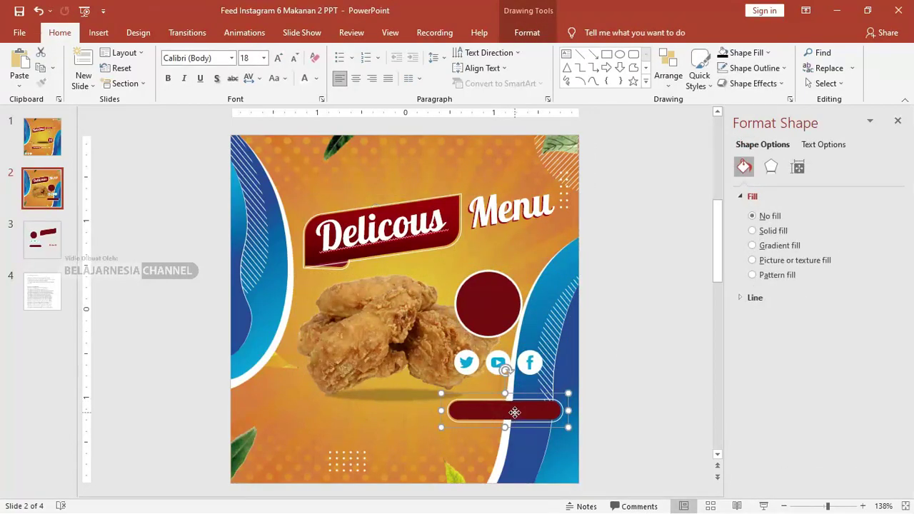
drag(514, 412, 360, 409)
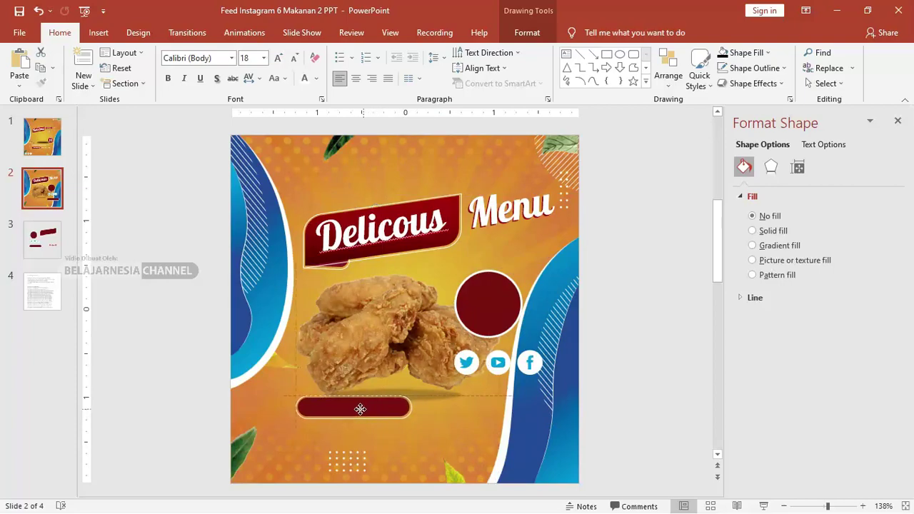
drag(504, 365, 291, 464)
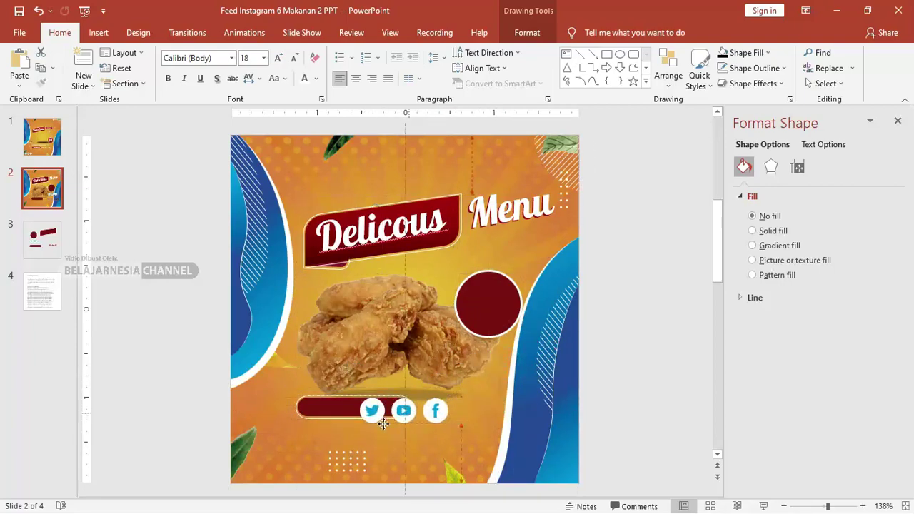
scroll(264, 470, up, 5)
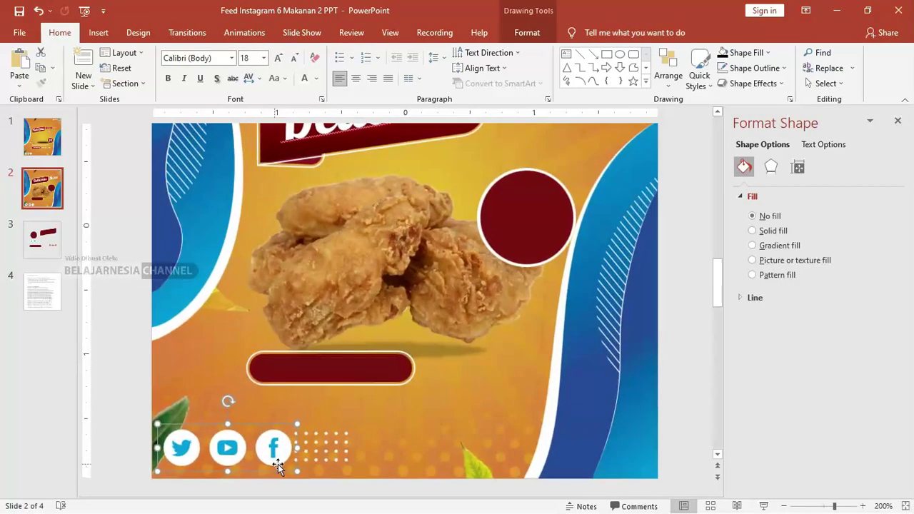
drag(300, 473, 248, 448)
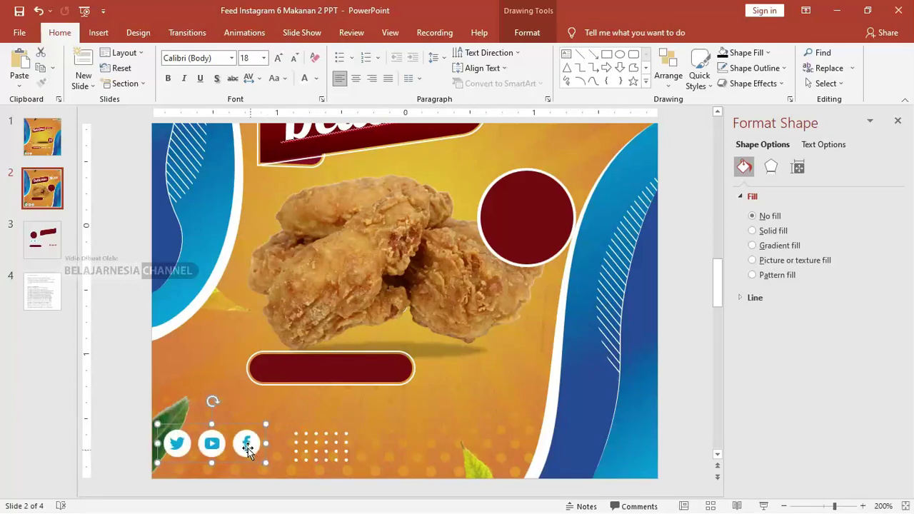
Ungroup the social icons into separate shapes.
right_click(251, 450)
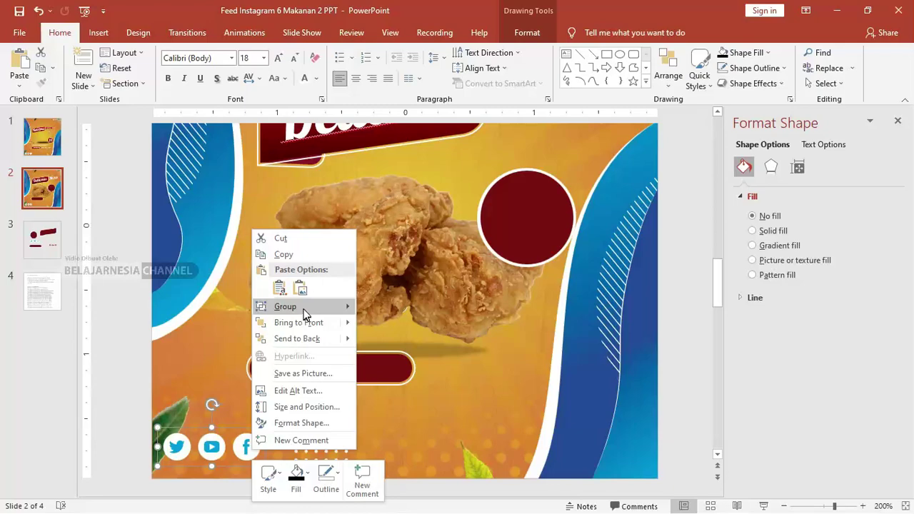
mouse_move(306, 308)
click(384, 342)
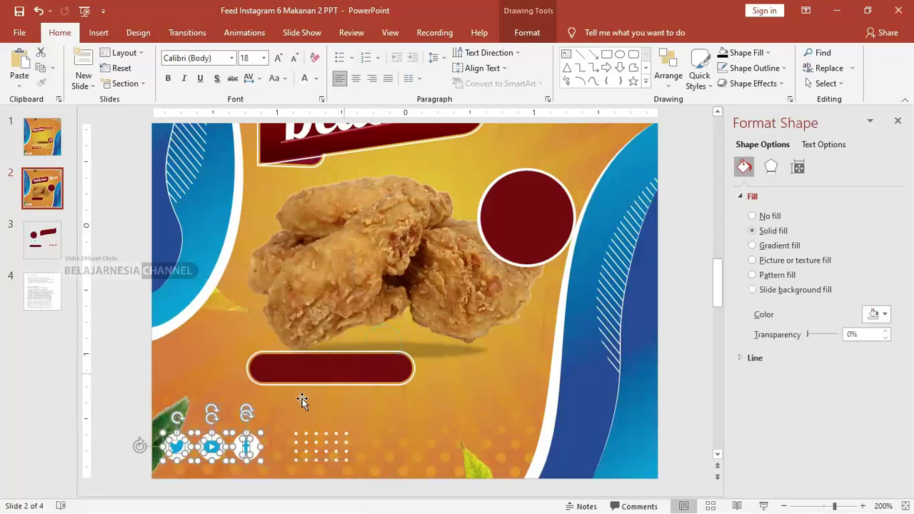
click(113, 370)
Select the Twitter, YouTube and Facebook icons and preview the Shape Fill choices.
click(256, 450)
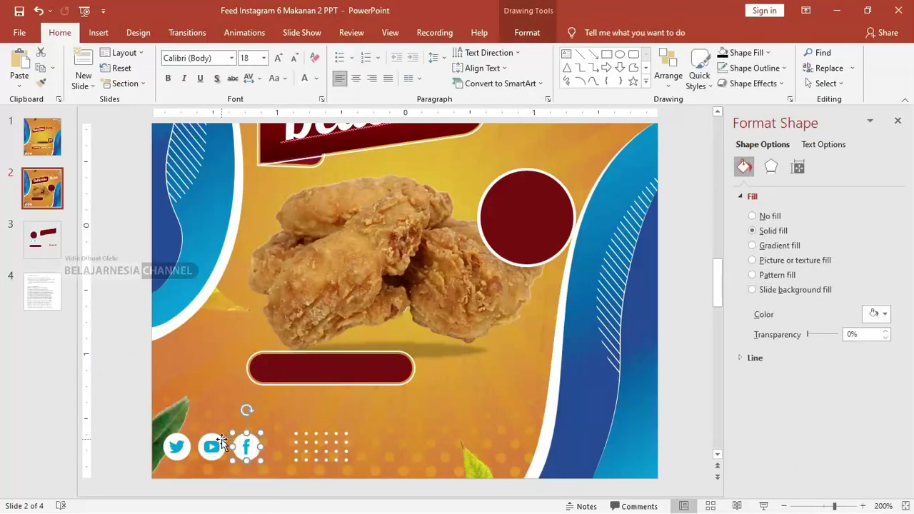
click(214, 446)
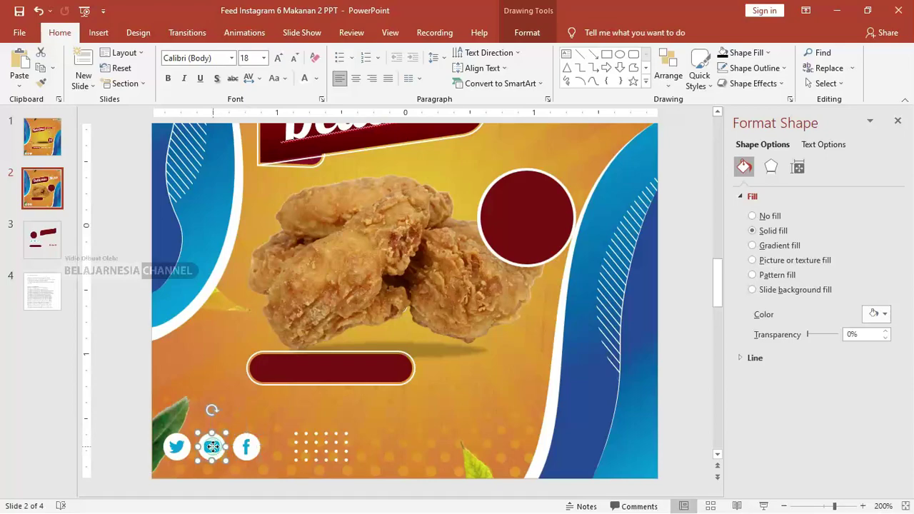
shift+click(178, 445)
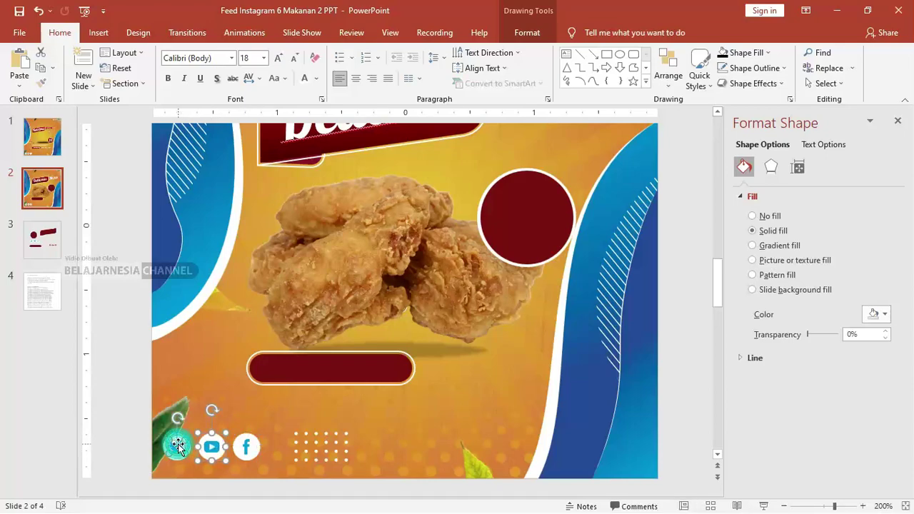
shift+click(244, 448)
click(531, 35)
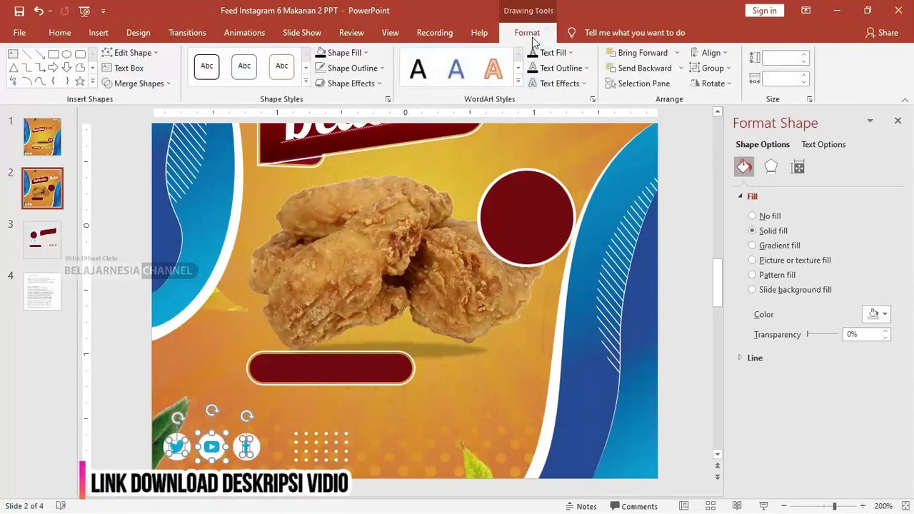
click(357, 52)
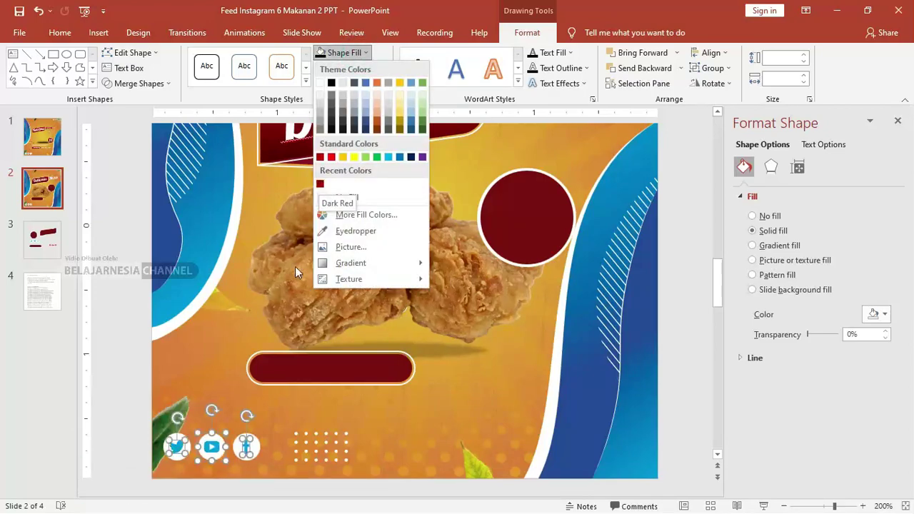
click(207, 355)
click(189, 480)
click(176, 444)
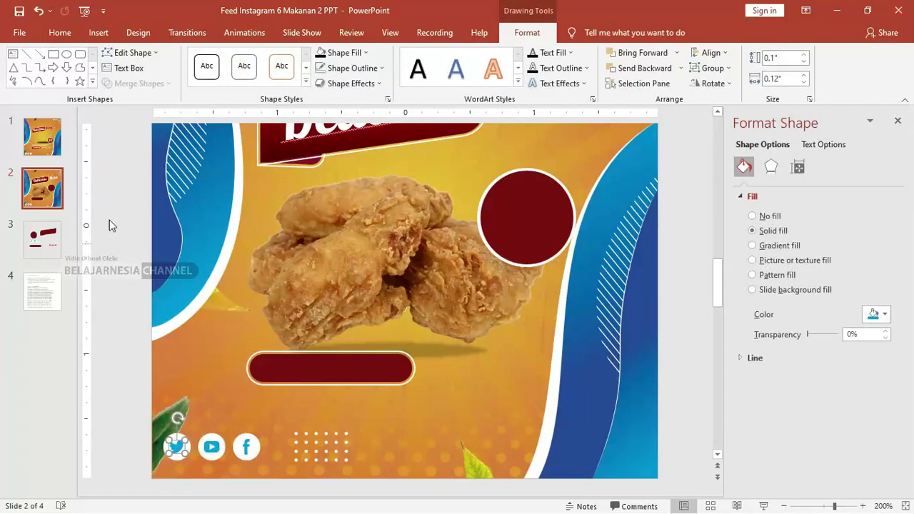
Check slide 1, then reselect all three social icons on slide 2.
click(50, 140)
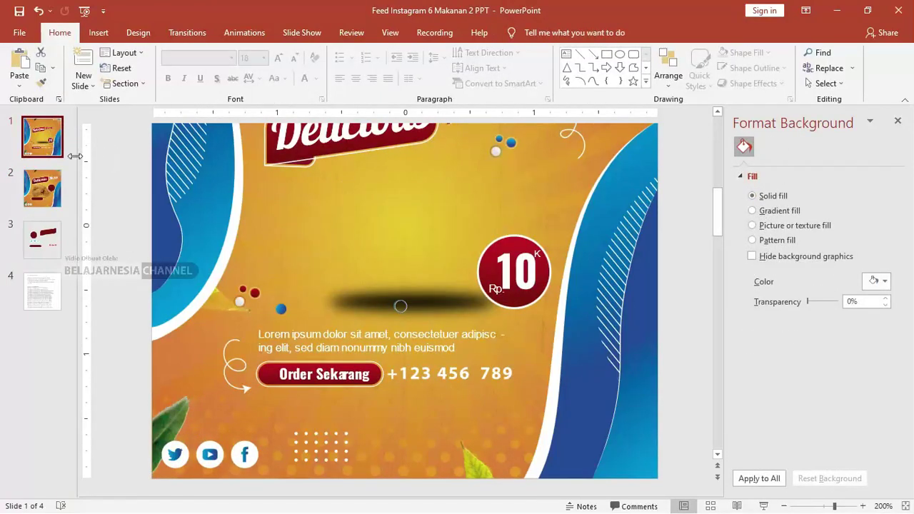
click(55, 182)
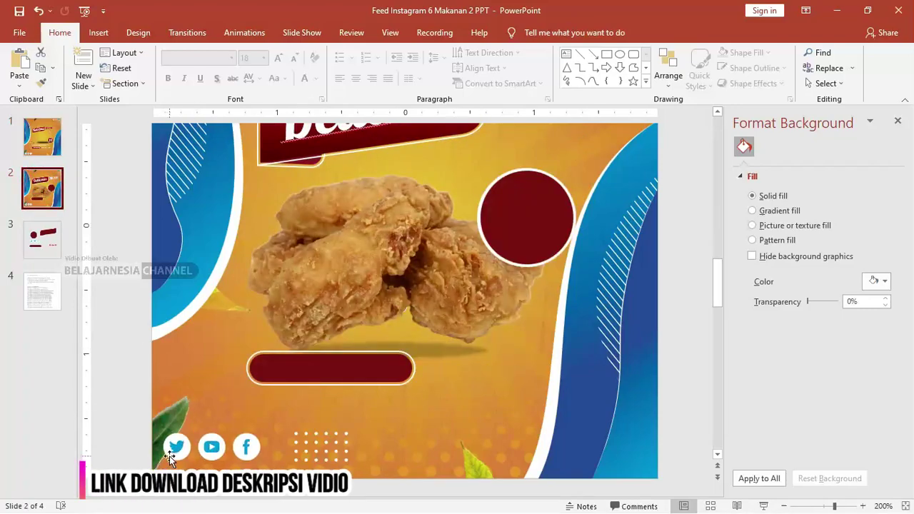
click(177, 446)
shift+click(212, 448)
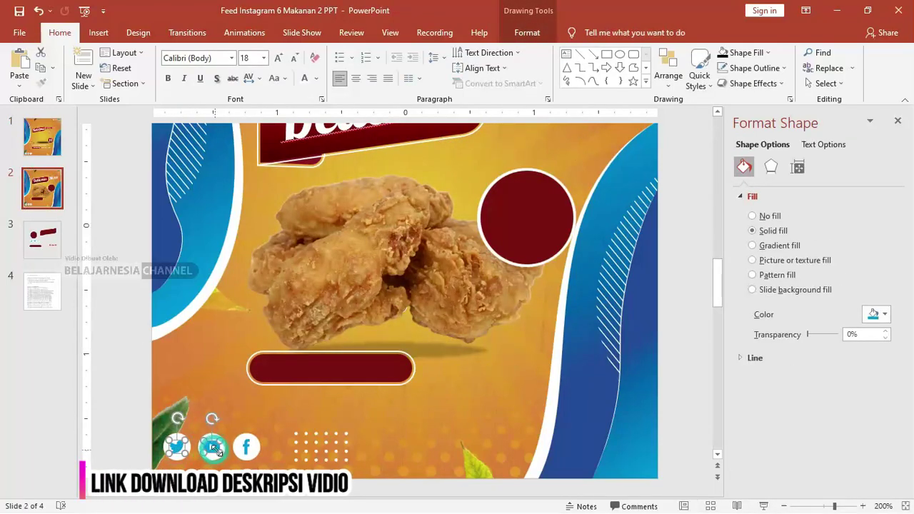
shift+click(246, 447)
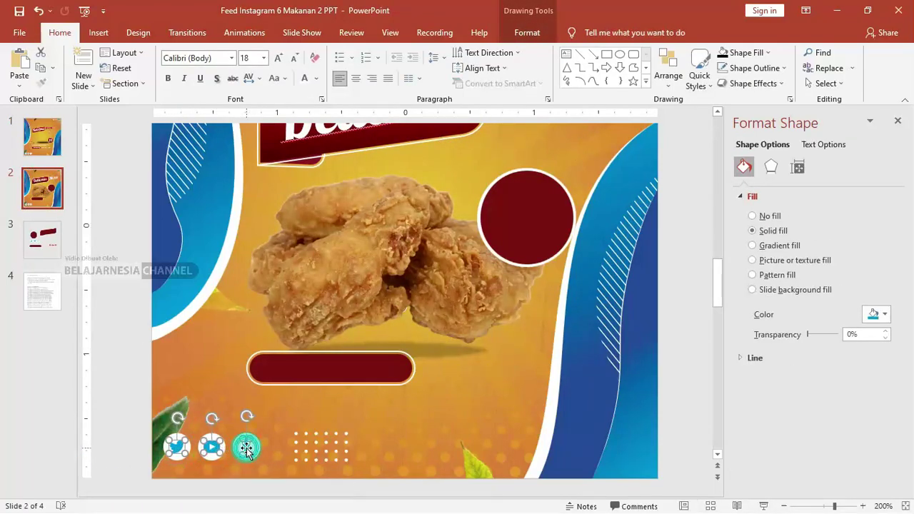
Fill the three icons with the first dark linear gradient variation.
click(526, 32)
click(369, 72)
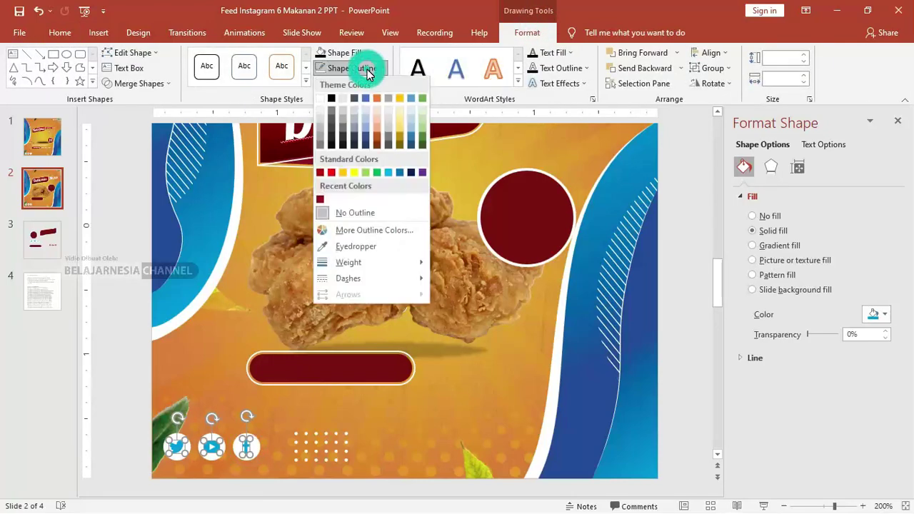
click(360, 52)
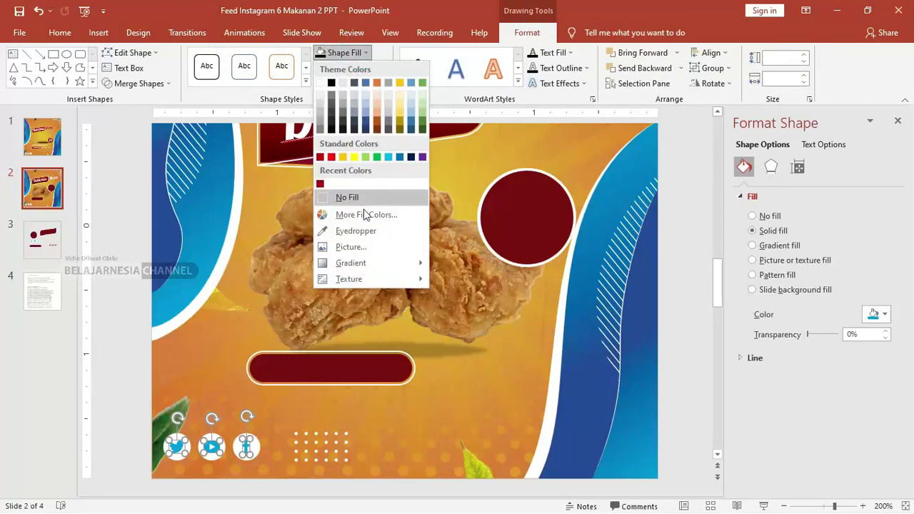
mouse_move(372, 261)
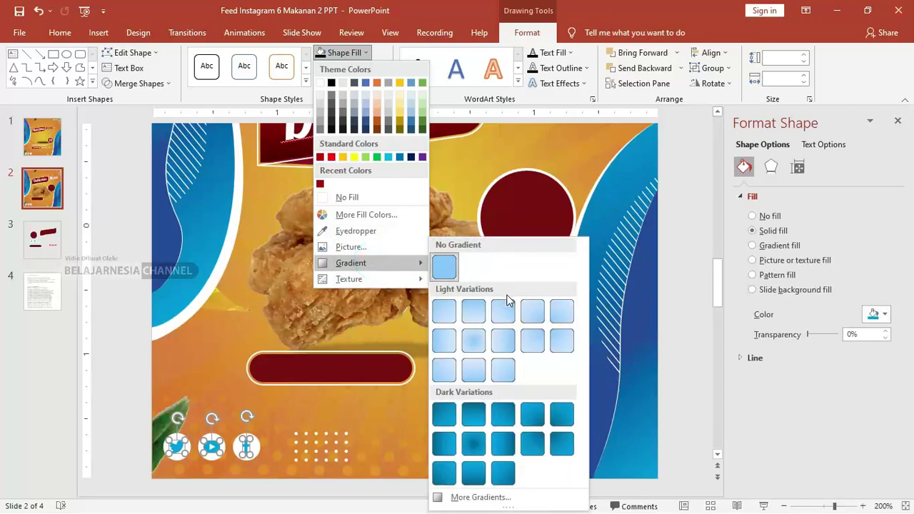
click(444, 414)
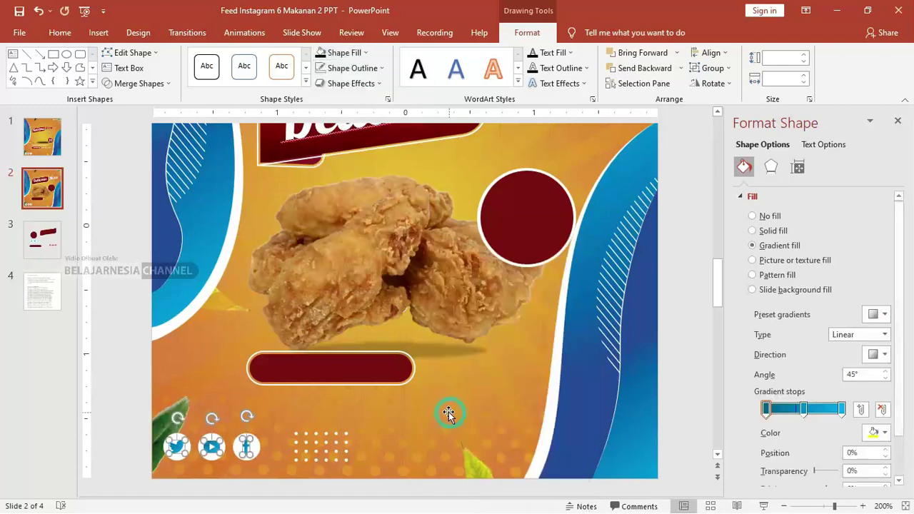
click(144, 268)
scroll(408, 338, up, 1)
ctrl+scroll(358, 325, down, 2)
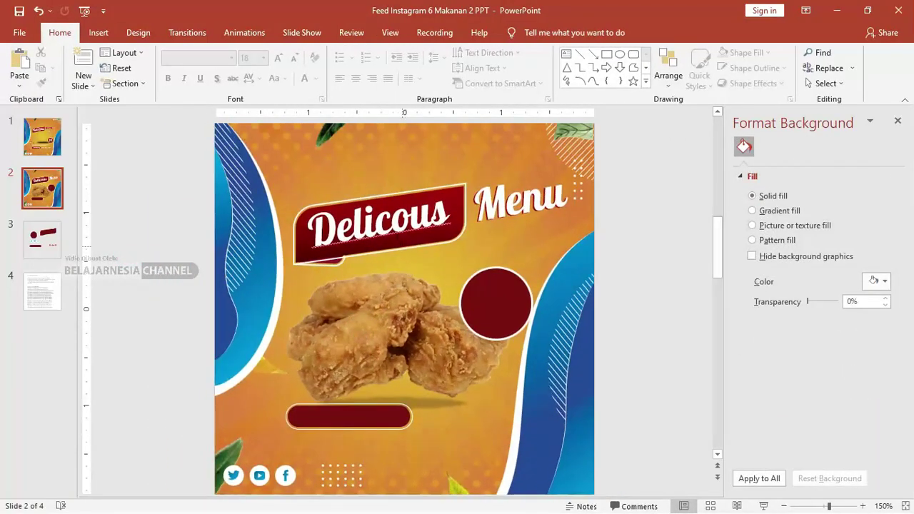
Copy the Delicous text onto the lower pill and retype it as 'Order' / 'Now' on two lines.
click(427, 189)
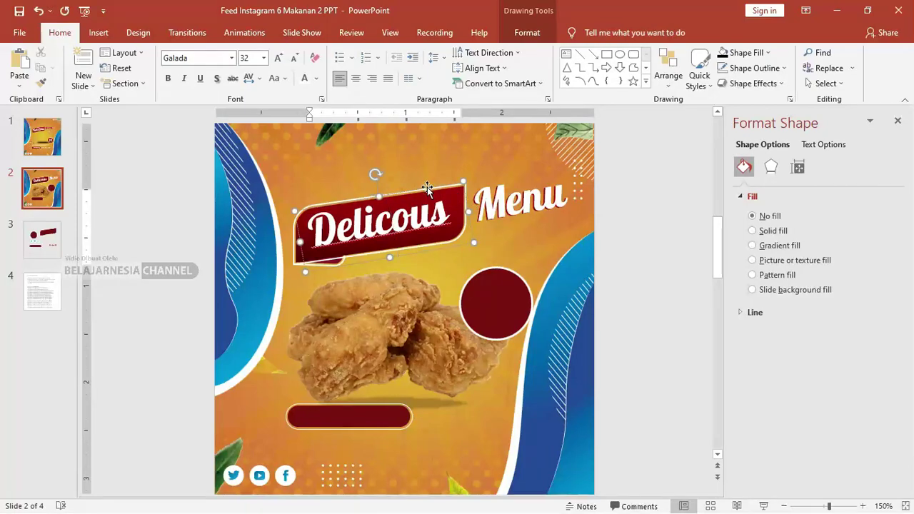
mouse_move(426, 187)
mouse_down()
mouse_move(418, 366)
mouse_move(439, 355)
mouse_up()
click(414, 389)
drag(367, 349, 368, 348)
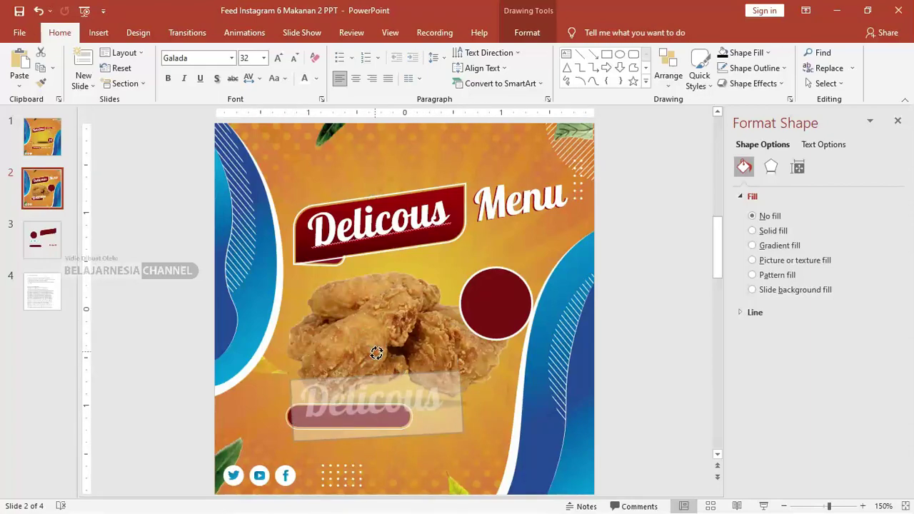
click(378, 400)
drag(378, 404, 378, 406)
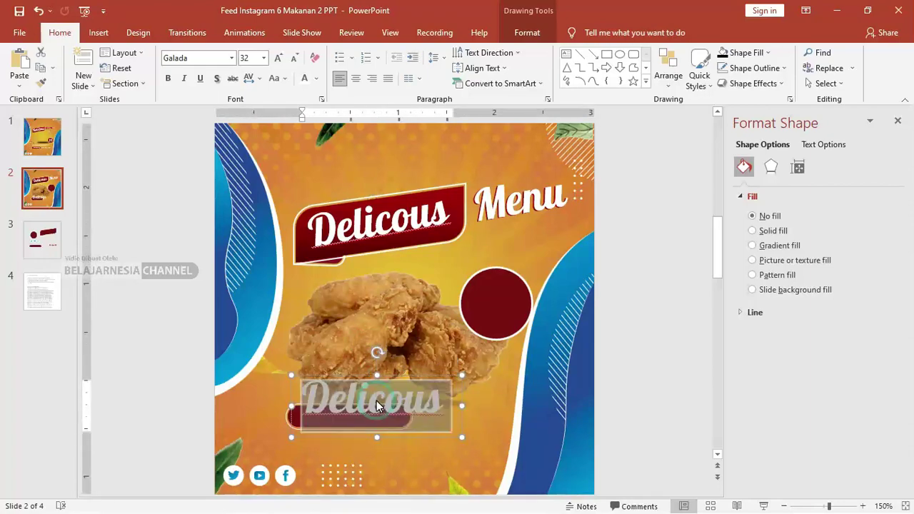
text(Orde)
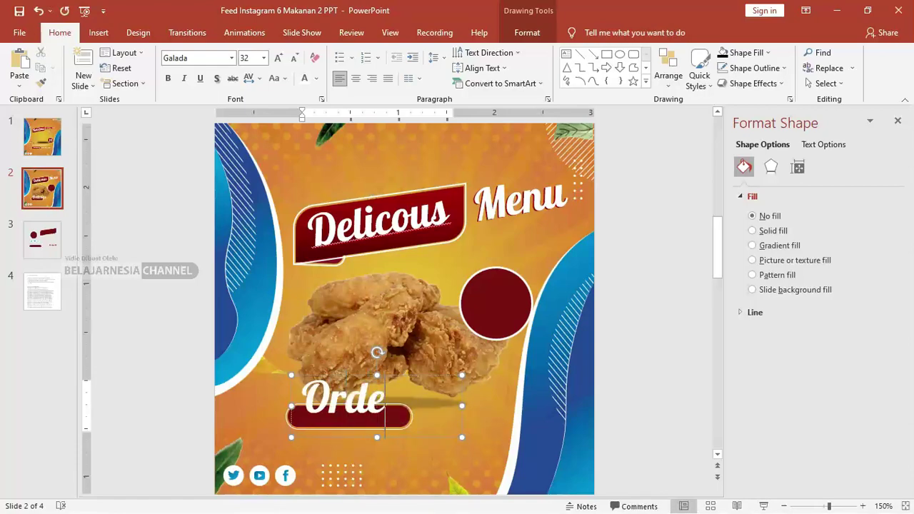
text(r)
key(Return)
text(No)
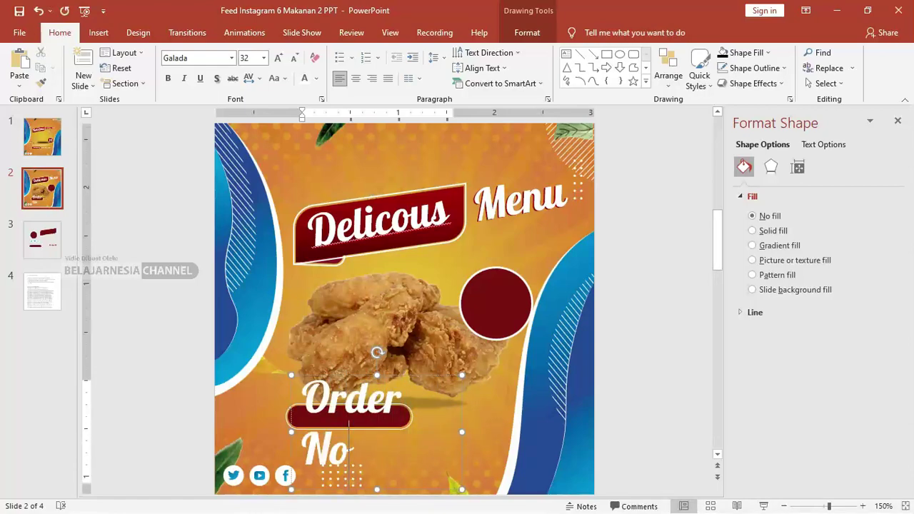
text(w)
Shrink the Order Now text and move it onto the red button.
key(ctrl+a)
key(ctrl+shift+comma)
key(ctrl+shift+comma)
key(ctrl+shift+comma)
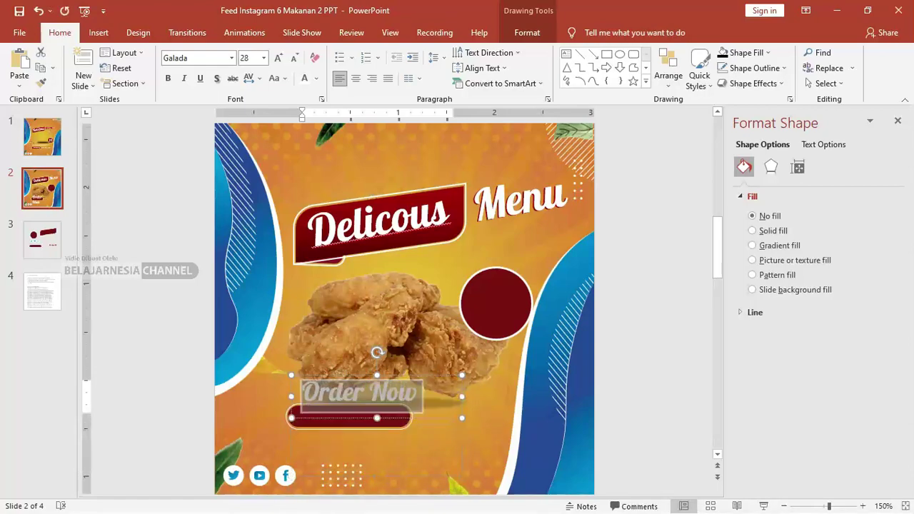
key(ctrl+shift+comma)
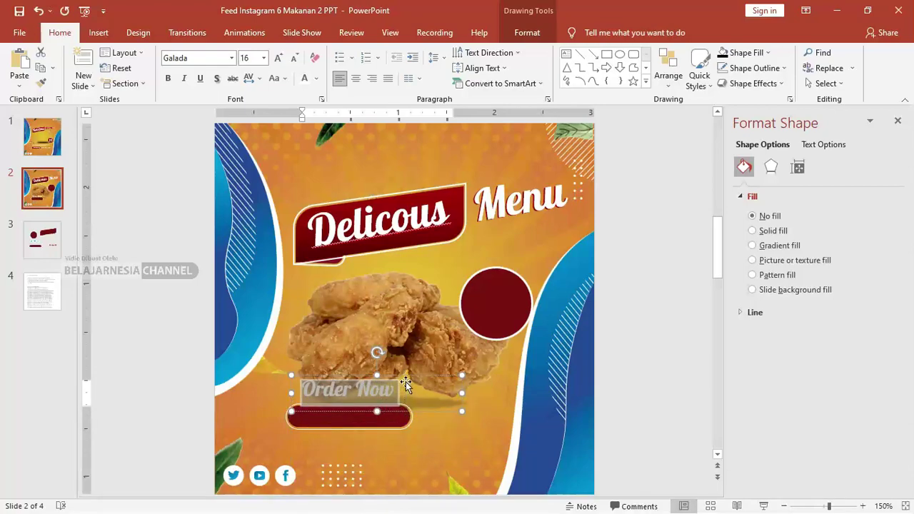
drag(406, 382, 399, 408)
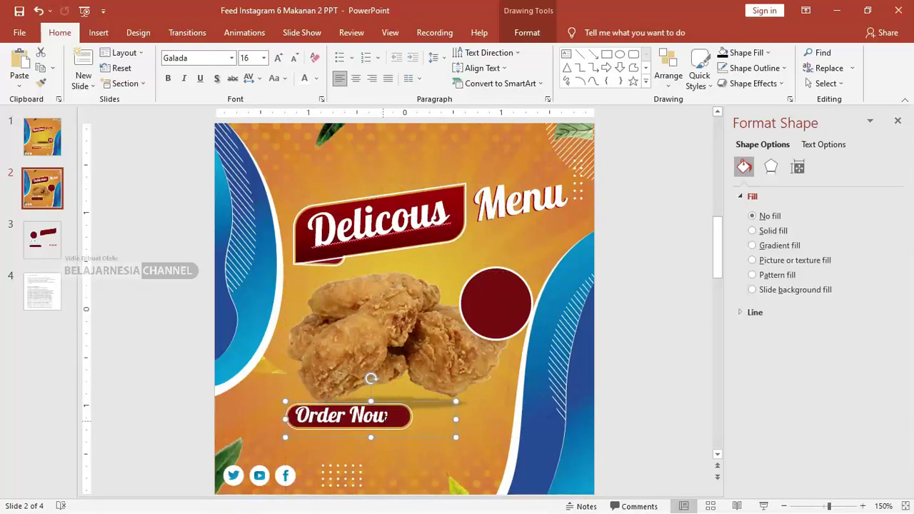
Format Order Now as bold 11 pt Arial and narrow its text box.
triple_click(385, 417)
click(193, 59)
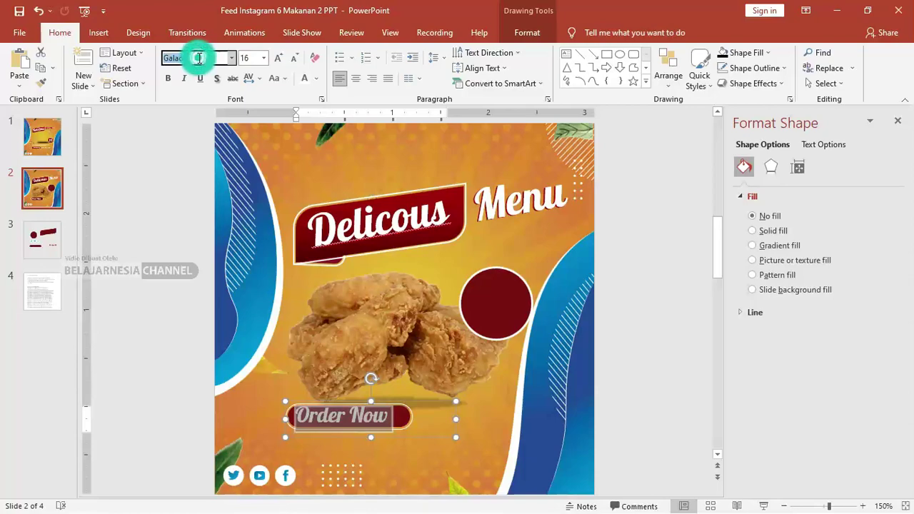
text(Arial)
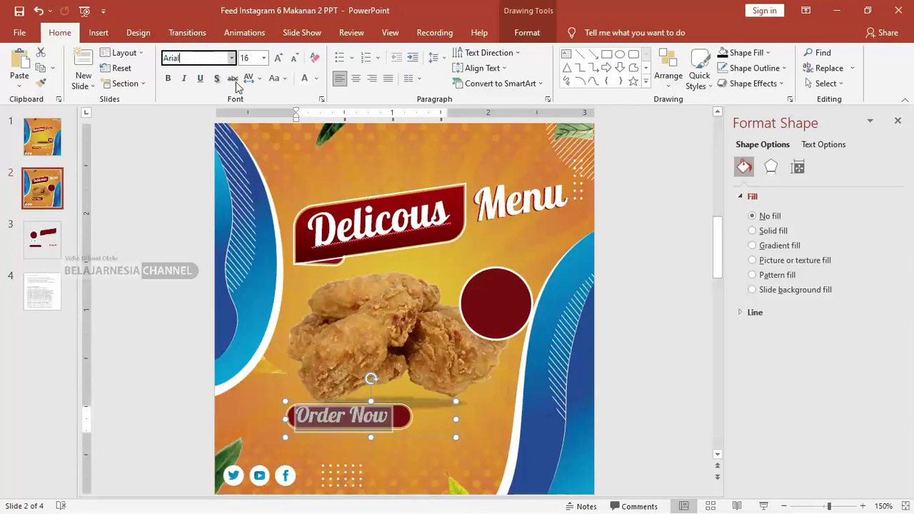
key(Return)
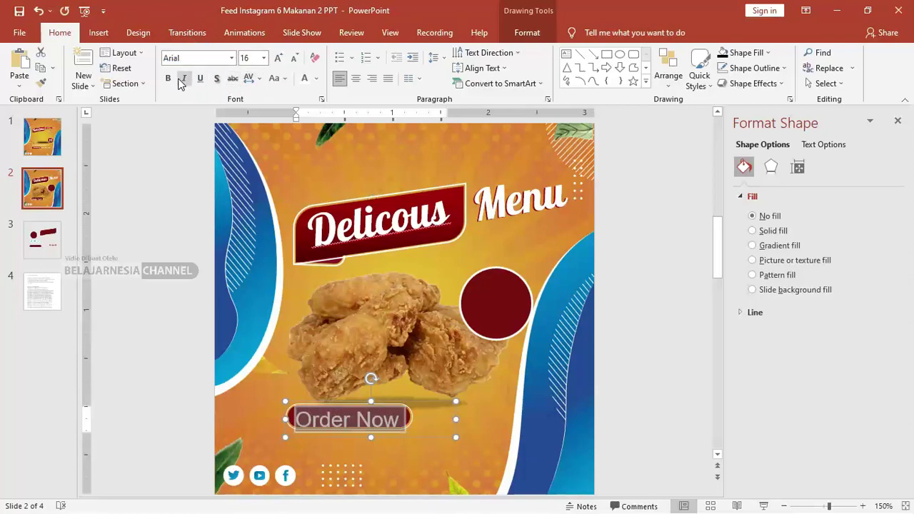
click(169, 78)
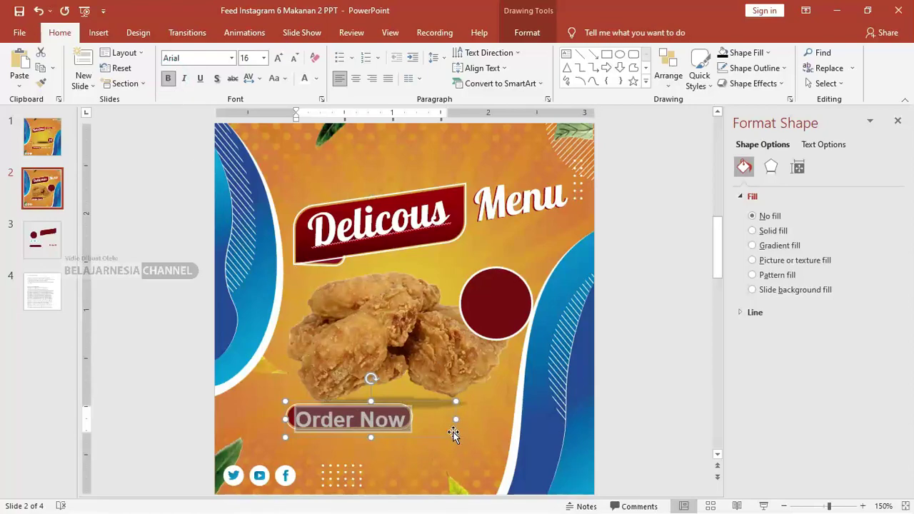
key(ctrl+shift+comma)
key(ctrl+shift+comma)
key(ctrl+shift+comma)
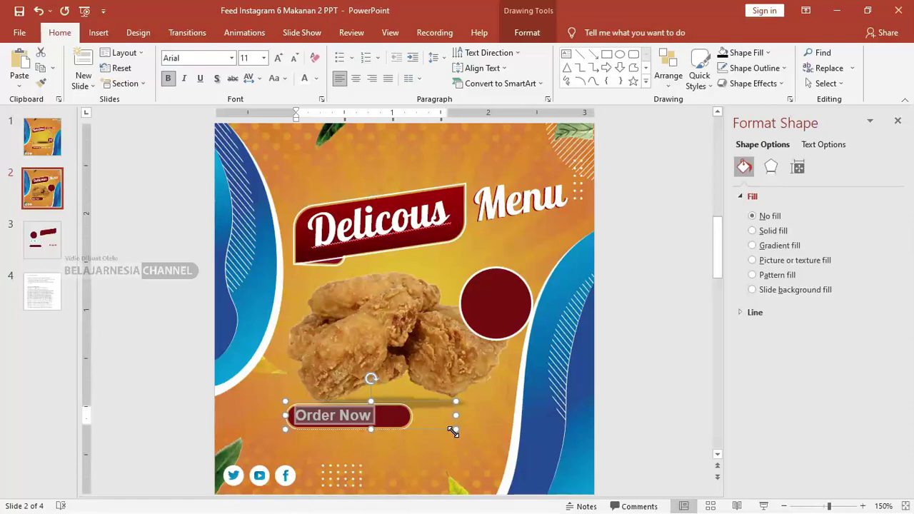
mouse_move(455, 415)
mouse_down()
mouse_move(381, 415)
mouse_move(383, 407)
mouse_up()
click(293, 415)
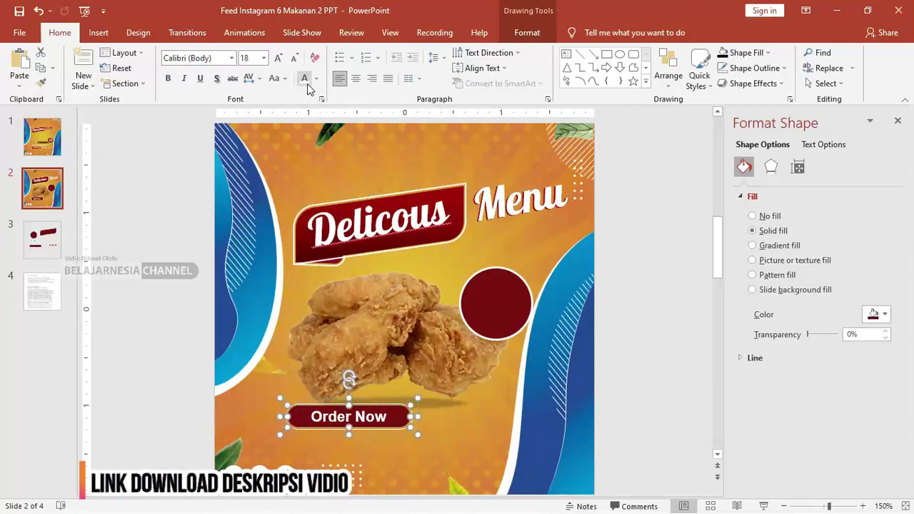
Fill the pill button with the recent dark red colour.
click(514, 37)
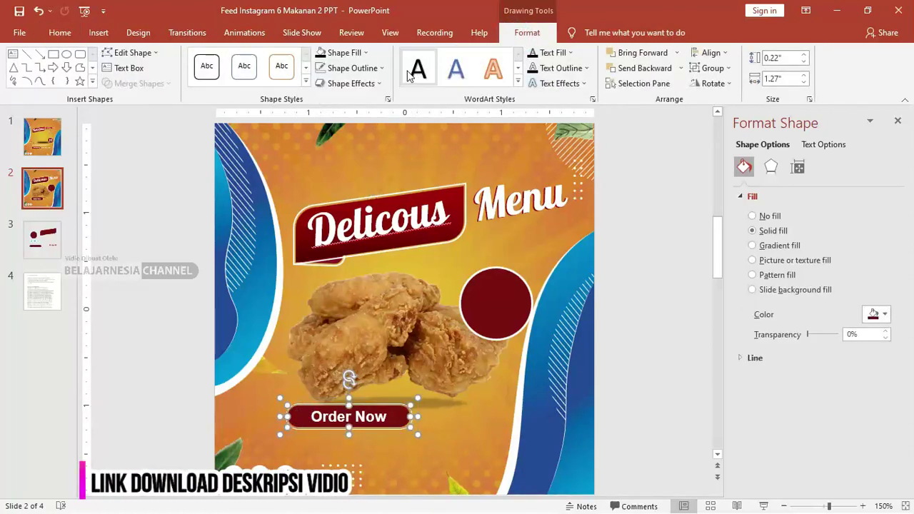
click(341, 53)
click(319, 184)
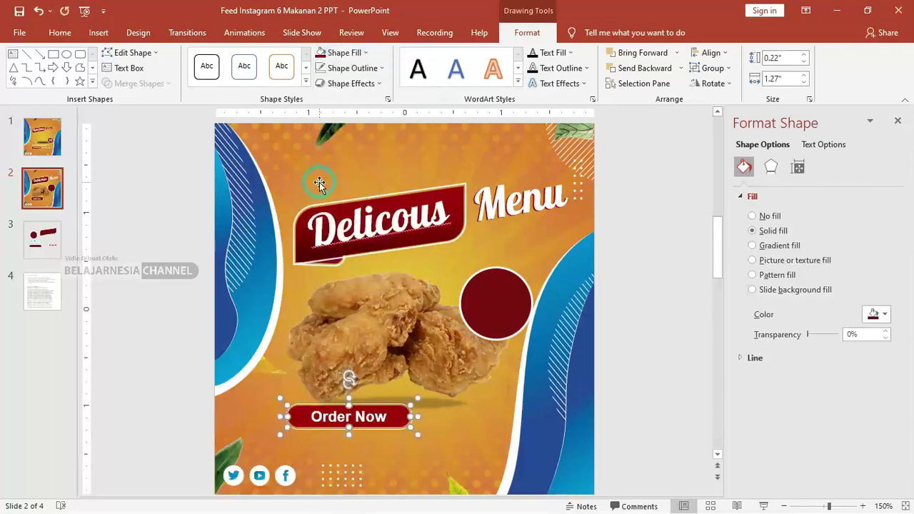
Group the pill and its small circle, then shrink the group.
shift+click(396, 420)
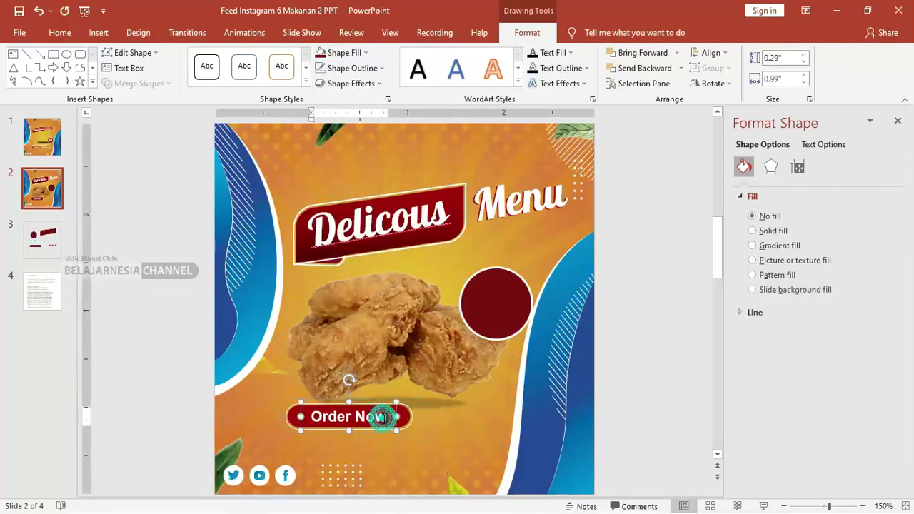
shift+click(409, 418)
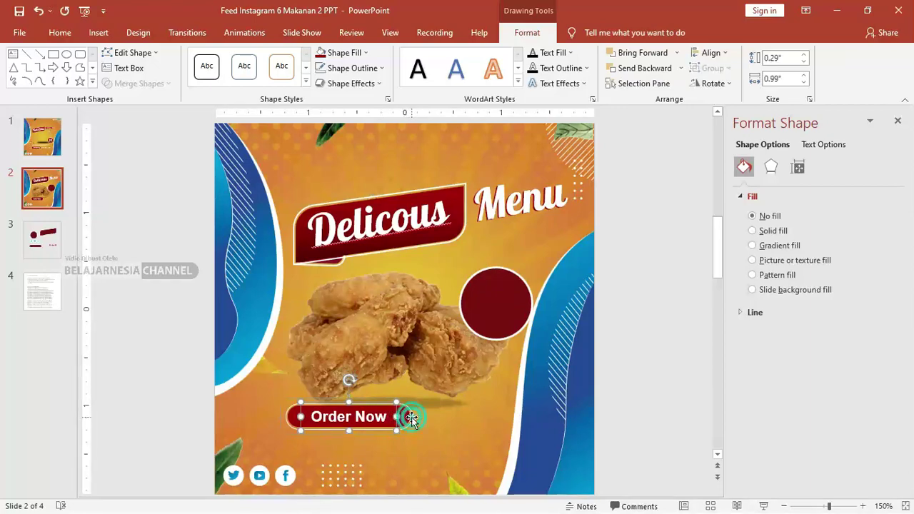
shift+click(406, 417)
right_click(405, 417)
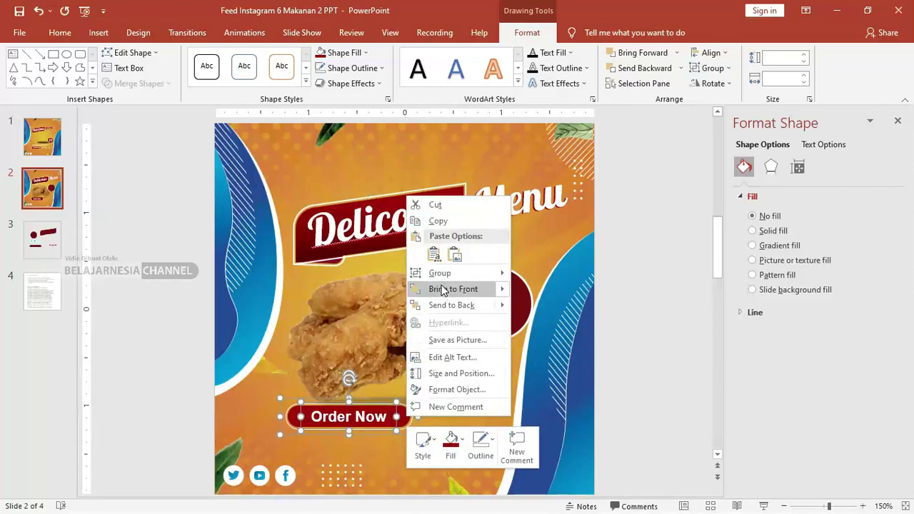
mouse_move(439, 274)
click(527, 282)
mouse_move(416, 431)
mouse_down()
mouse_move(332, 416)
mouse_move(339, 409)
mouse_up()
Fine-tune the Order Now font size and widen its box to one line.
triple_click(328, 420)
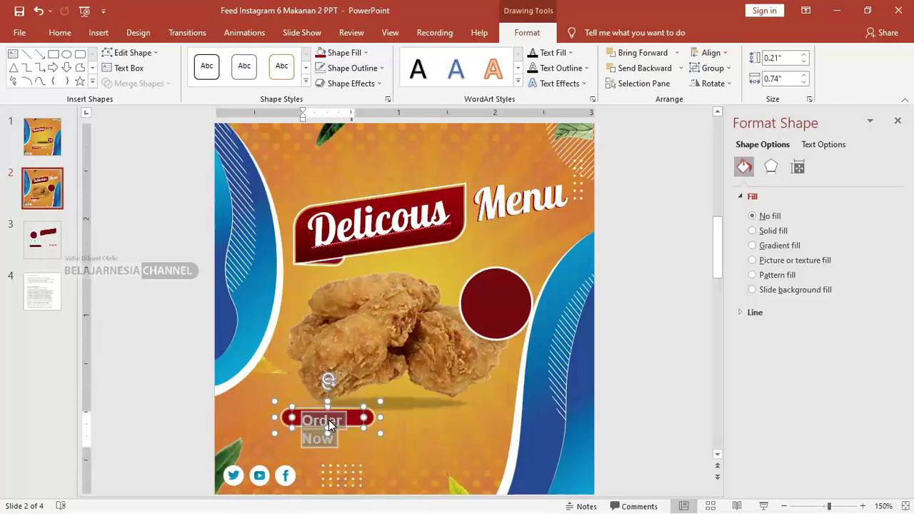
key(ctrl+bracketleft)
key(ctrl+bracketleft)
key(ctrl+bracketleft)
key(ctrl+bracketleft)
key(ctrl+bracketright)
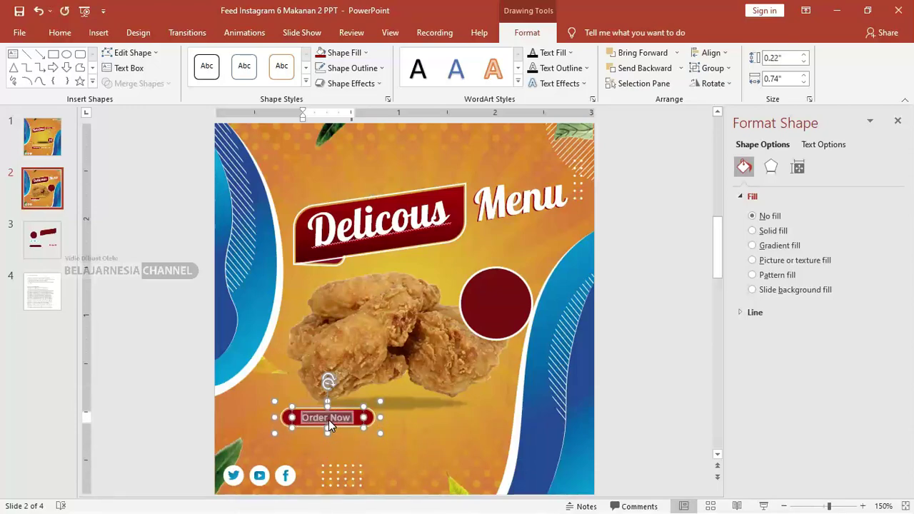
key(ctrl+bracketright)
key(ctrl+bracketleft)
drag(360, 418, 382, 418)
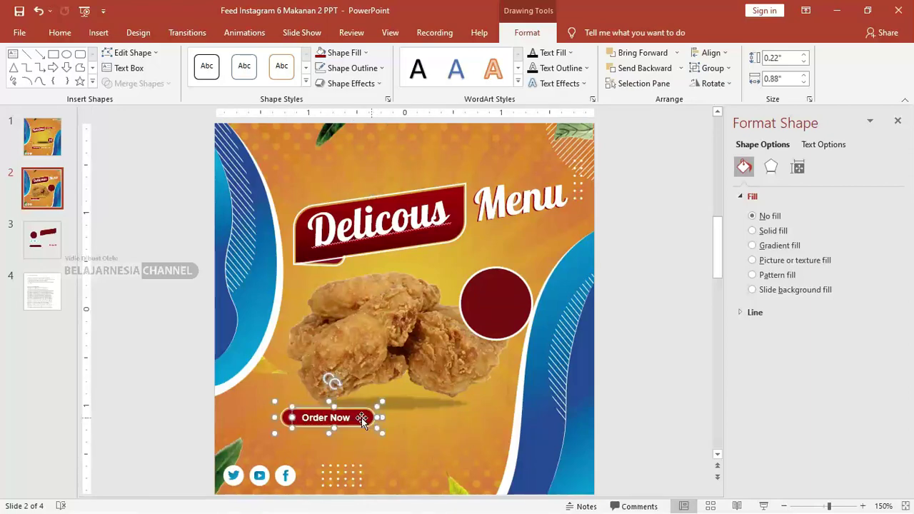
click(346, 418)
Move the Order Now button and its text together left and down.
click(352, 409)
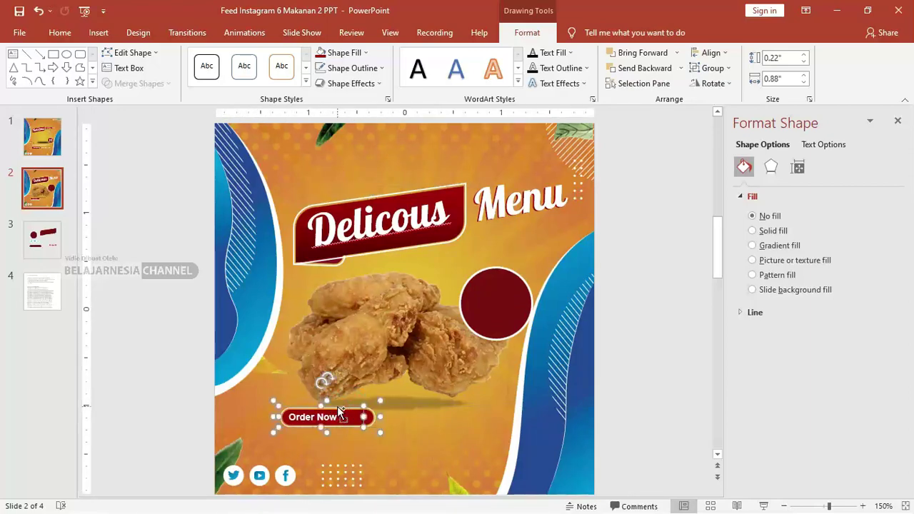
drag(164, 393, 415, 451)
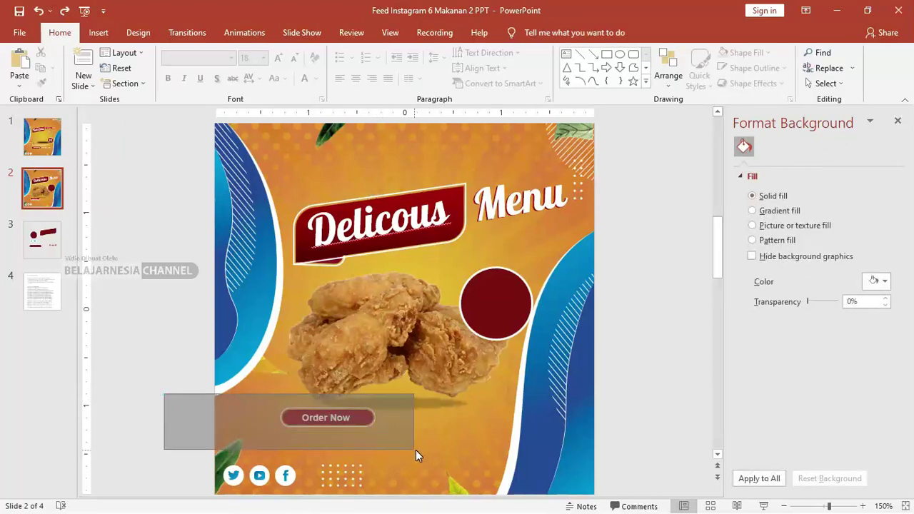
drag(348, 402, 312, 405)
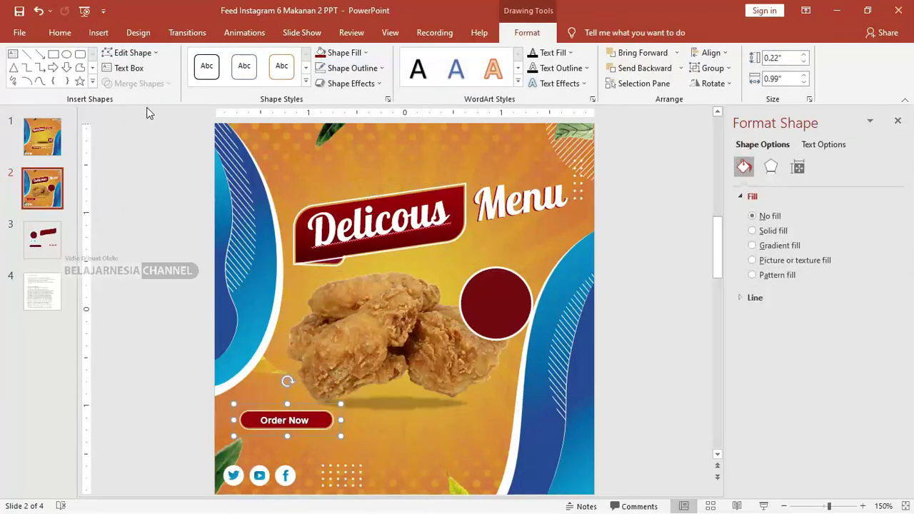
Add an 11 pt 'asdfasdf' text box right of Order Now, then copy Delicous onto the red circle.
click(98, 32)
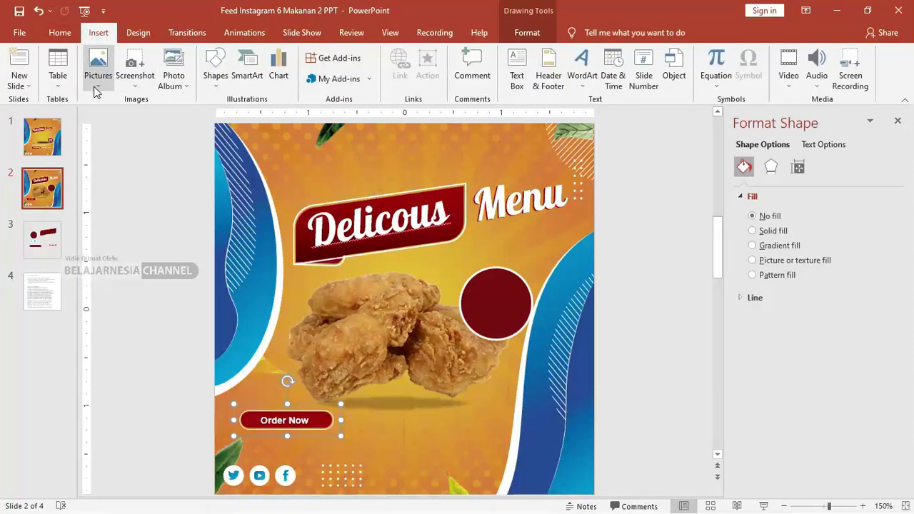
click(215, 70)
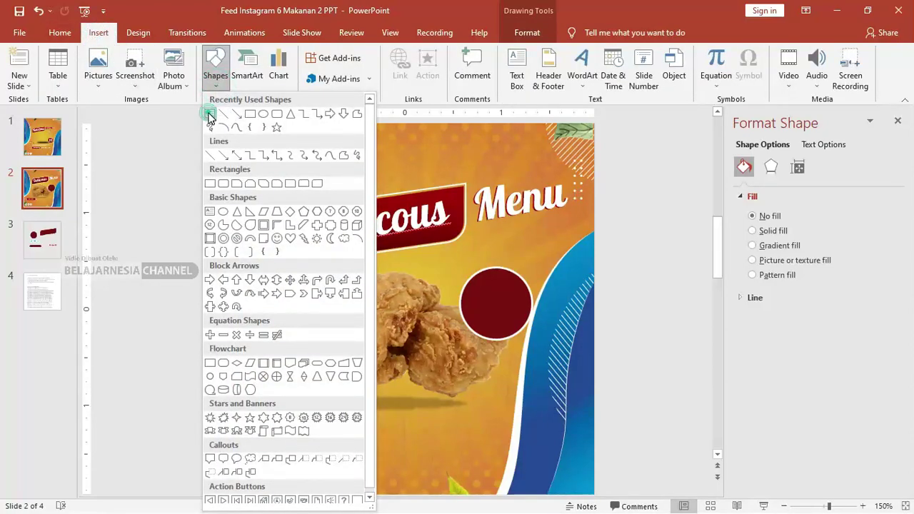
click(213, 114)
drag(352, 404, 498, 452)
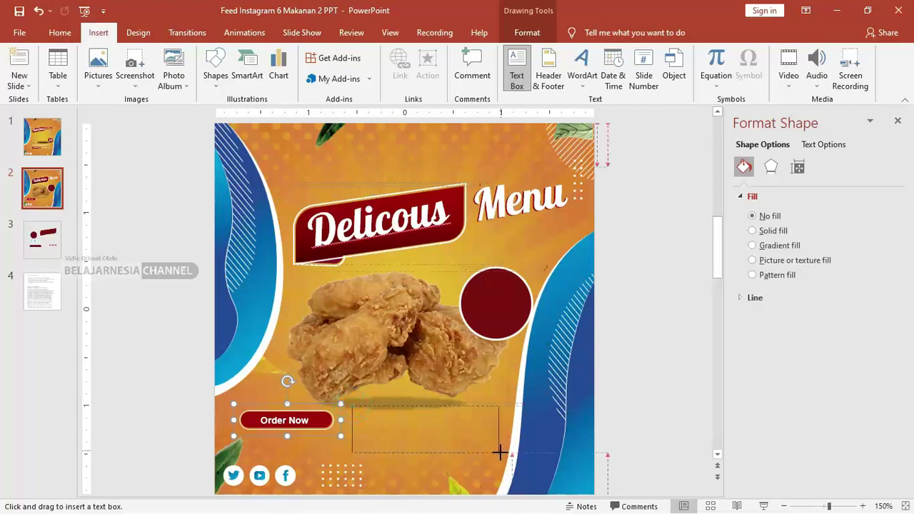
text(asdfasdf)
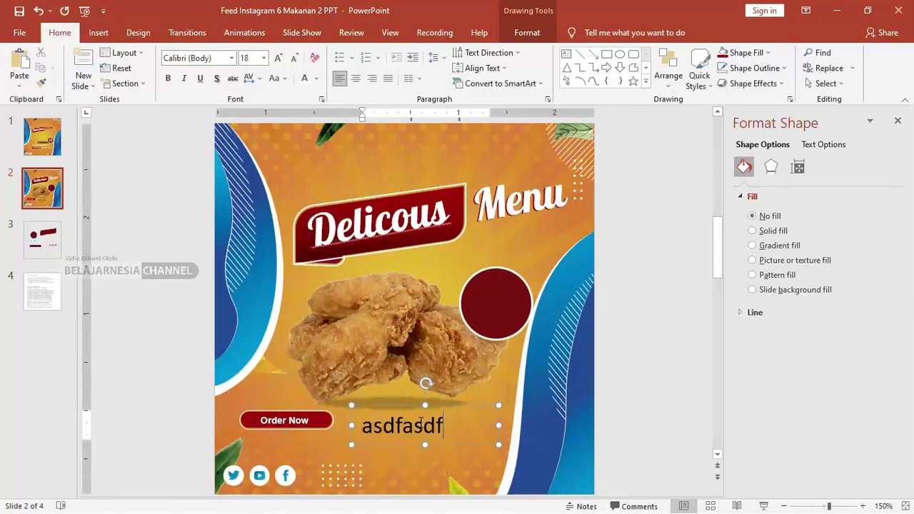
double_click(420, 424)
key(ctrl+shift+comma)
key(ctrl+shift+comma)
key(ctrl+shift+comma)
key(ctrl+shift+comma)
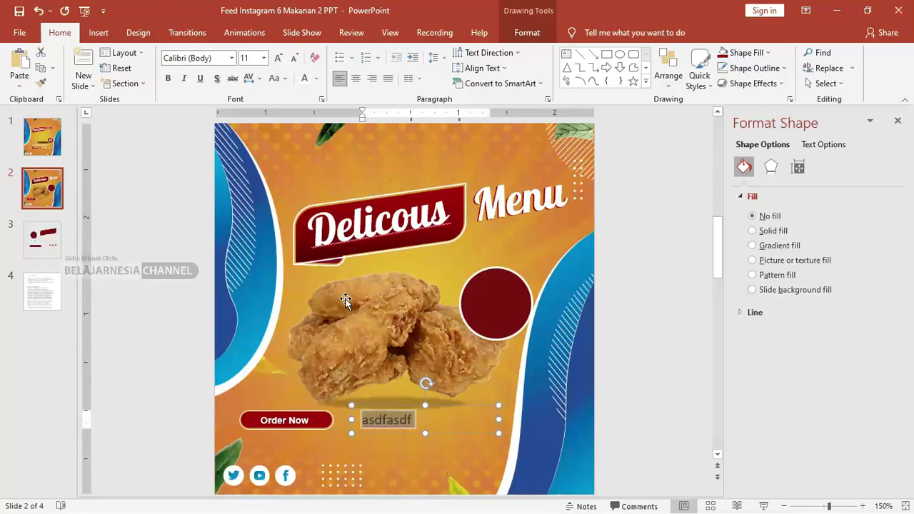
click(381, 223)
drag(409, 191, 564, 271)
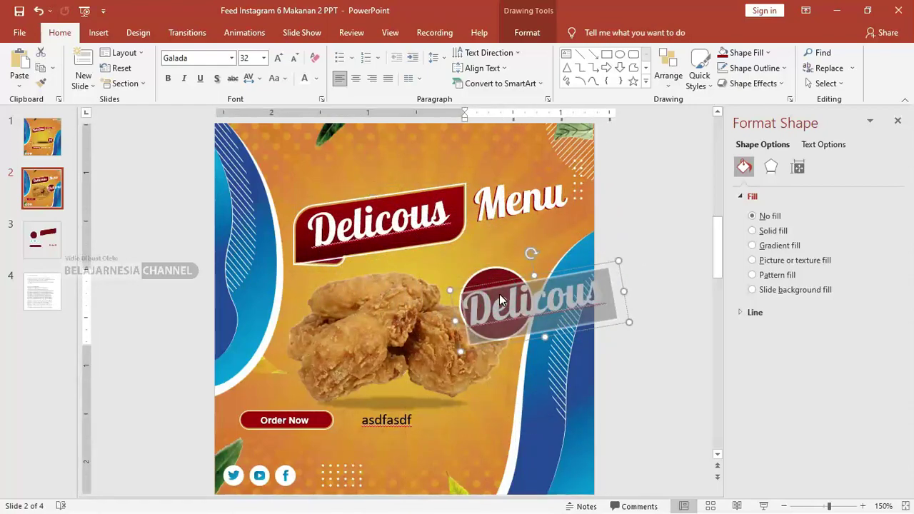
Undo the stray copy, then narrow the 10 text box and centre it in the red circle.
key(ctrl+z)
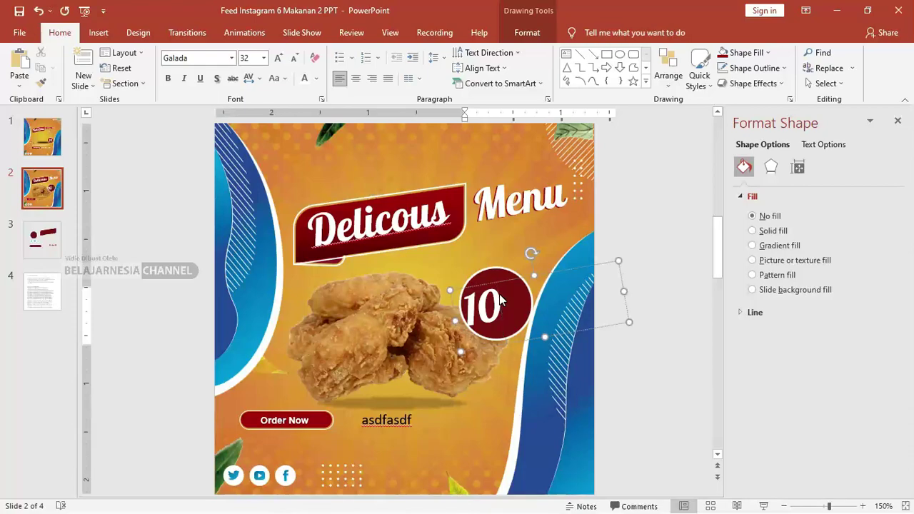
drag(629, 328, 532, 329)
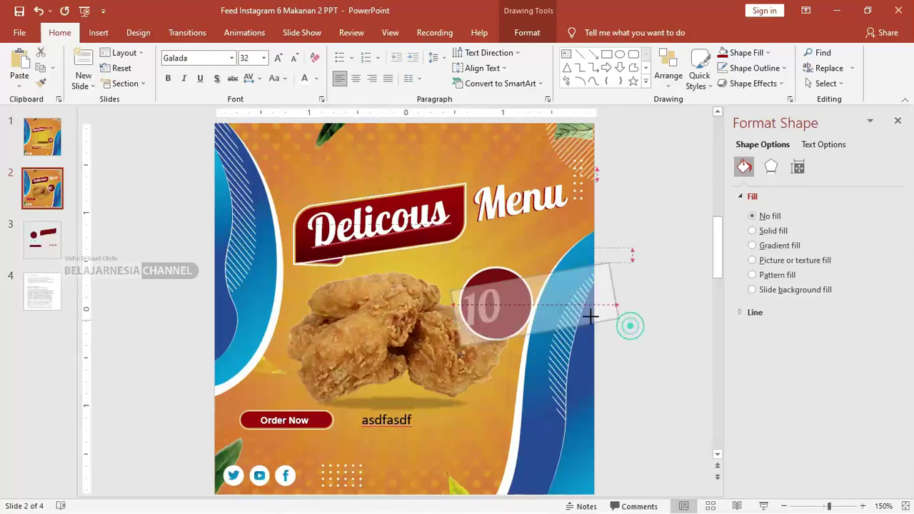
click(494, 330)
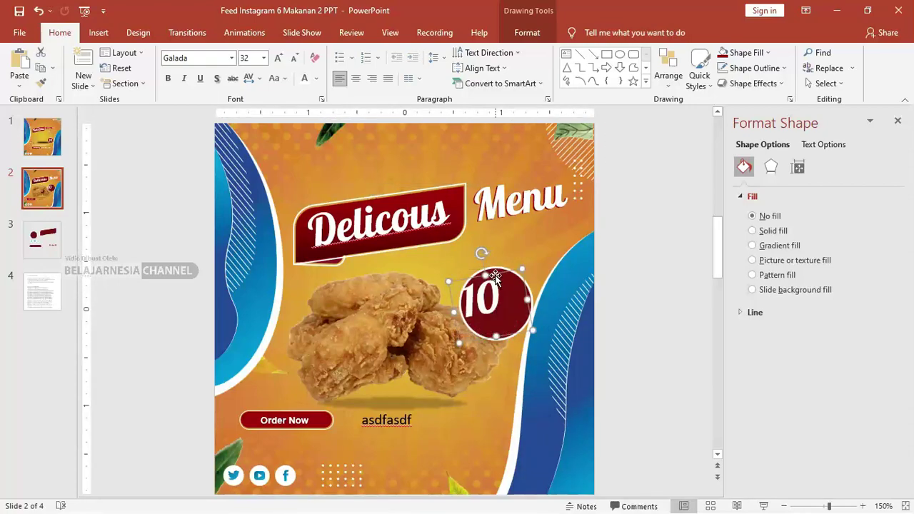
drag(495, 276, 542, 278)
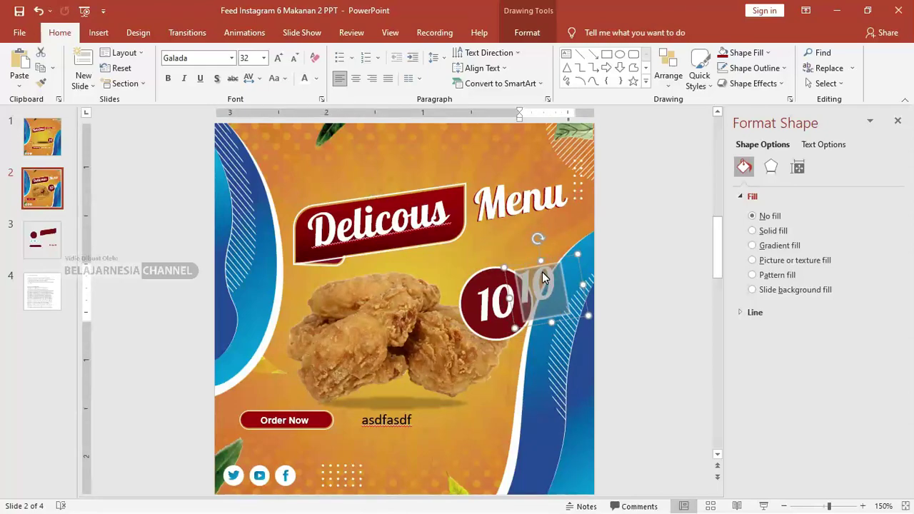
Add a bold 16 pt Arial K at the circle's upper right.
drag(542, 276, 542, 272)
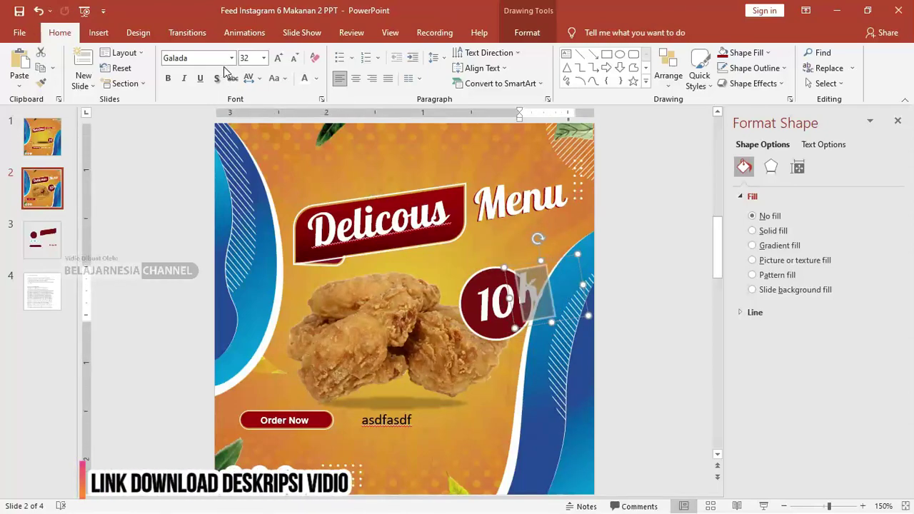
click(205, 57)
text(Arial)
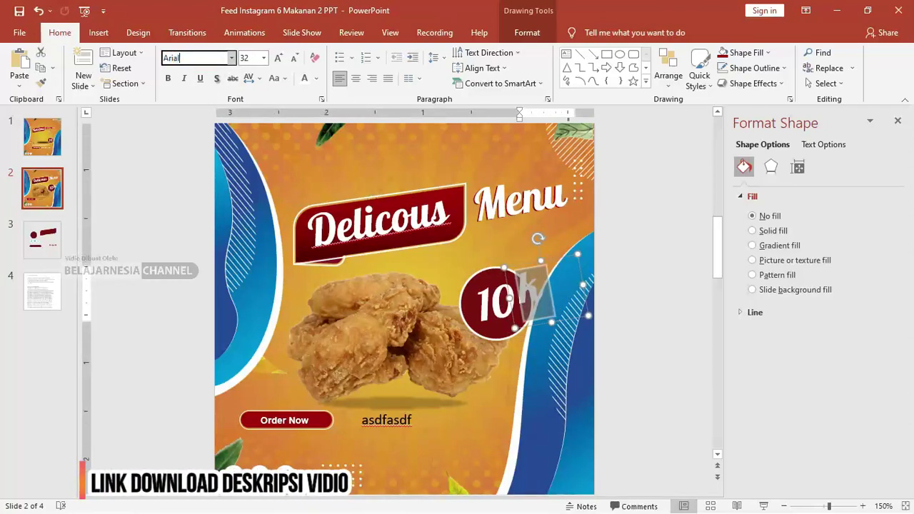
key(Return)
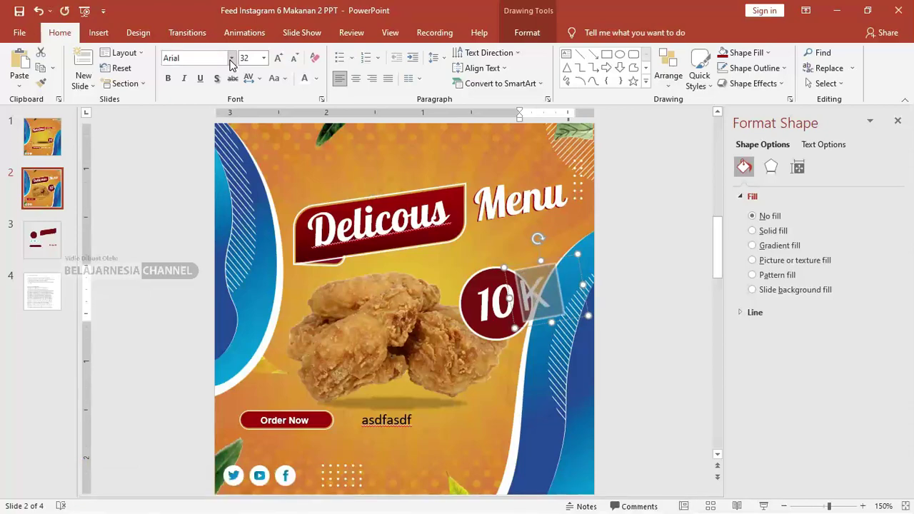
click(168, 78)
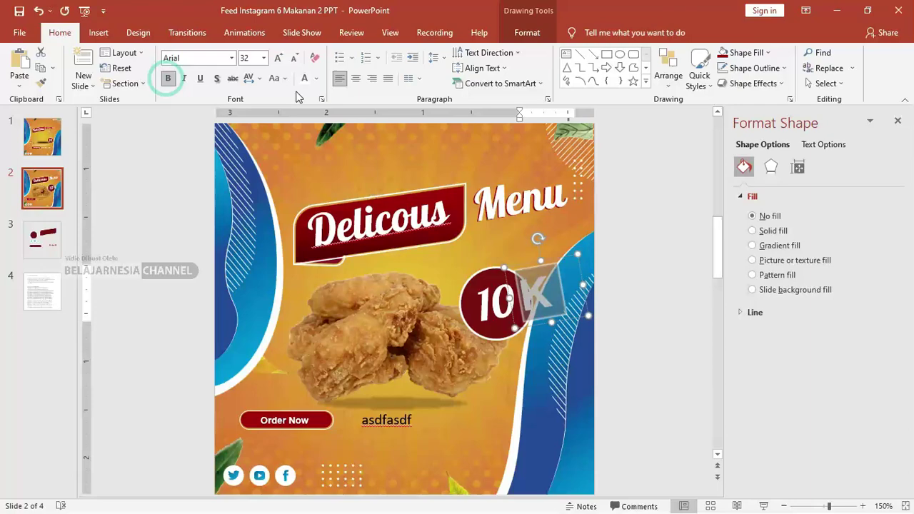
click(263, 57)
click(248, 167)
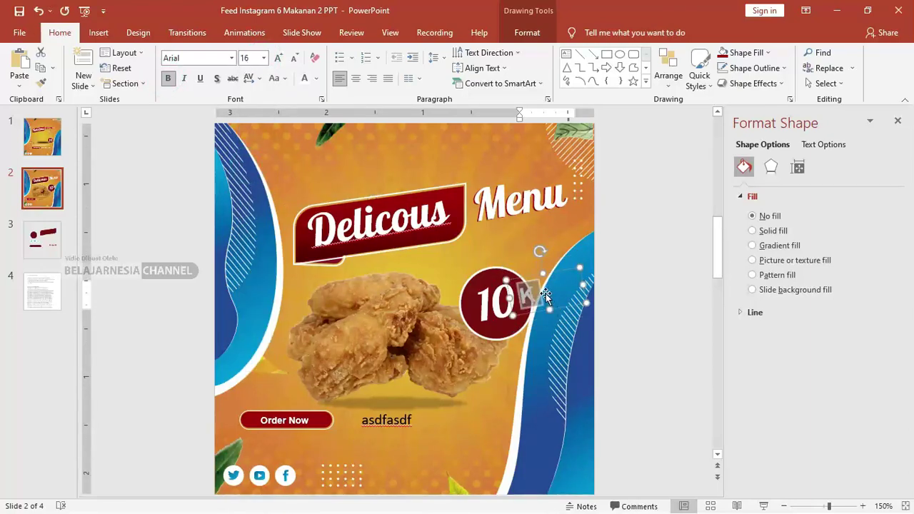
drag(545, 294, 514, 260)
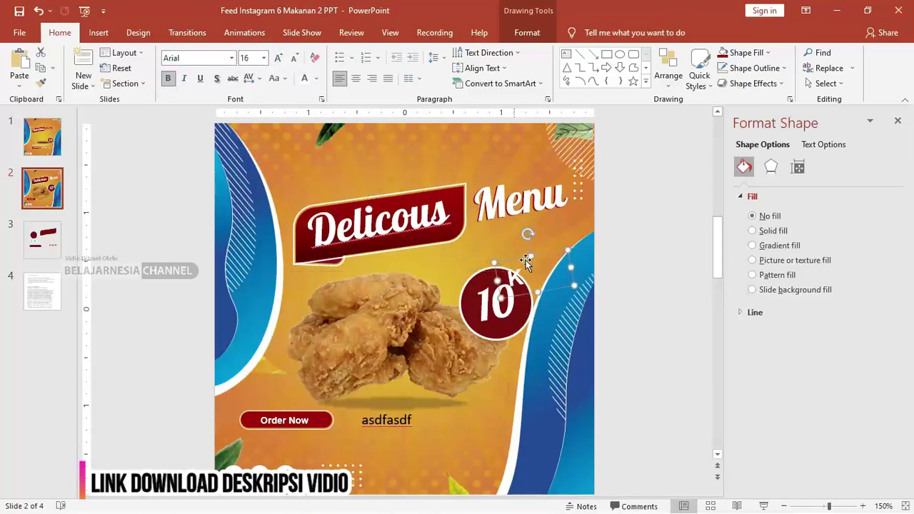
click(639, 236)
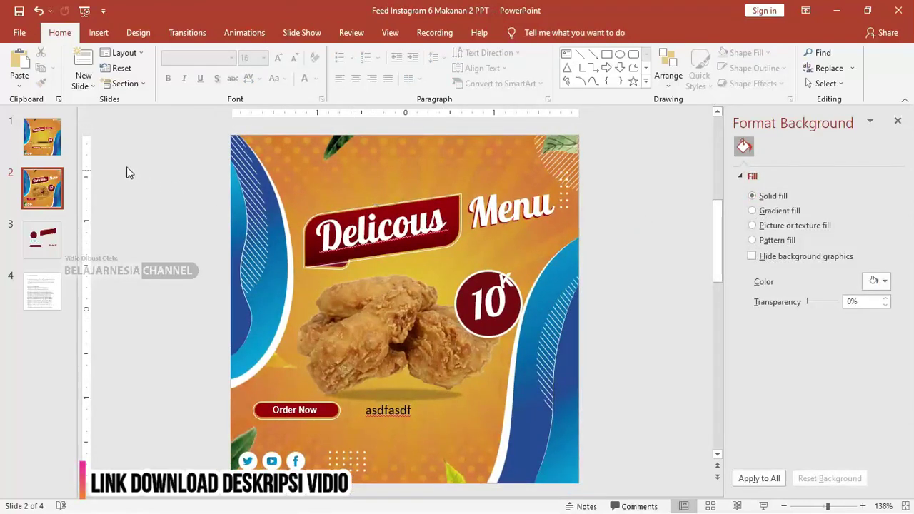
Flip through slides 1, 2 and 3, ending on slide 1's finished Delicious Menu design.
click(57, 131)
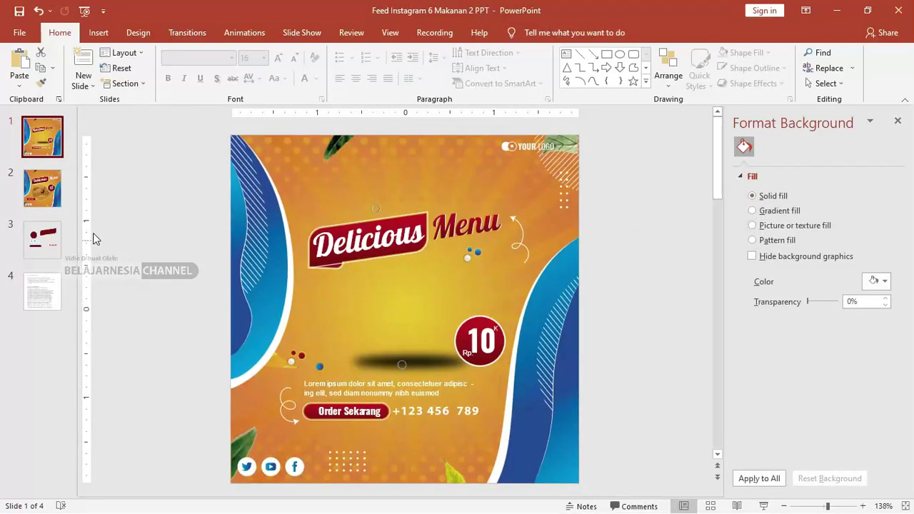
click(42, 187)
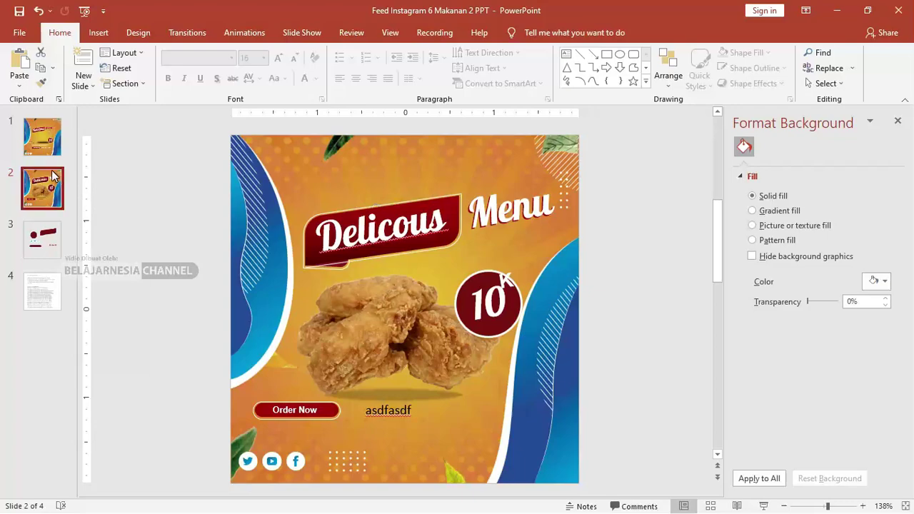
click(50, 237)
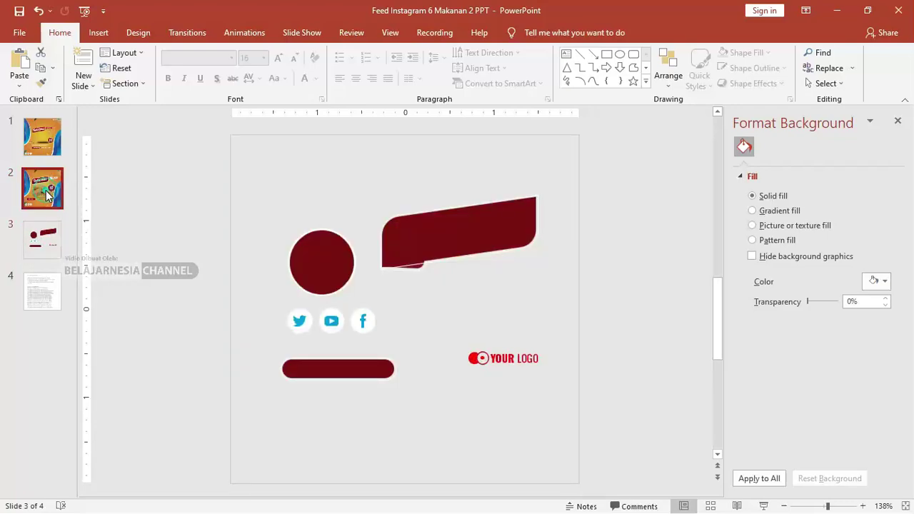
click(42, 135)
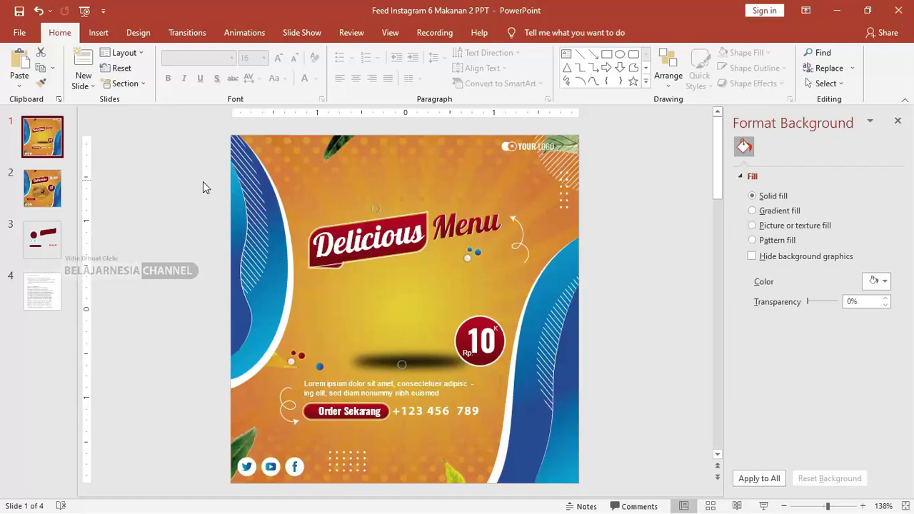
On slide 2, fill the circle inside the 10K price group with the recent dark red.
click(69, 183)
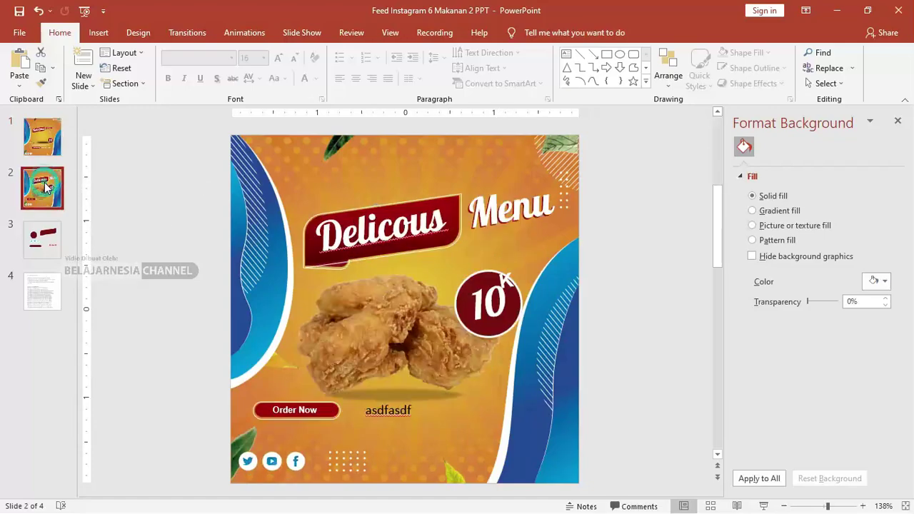
click(98, 32)
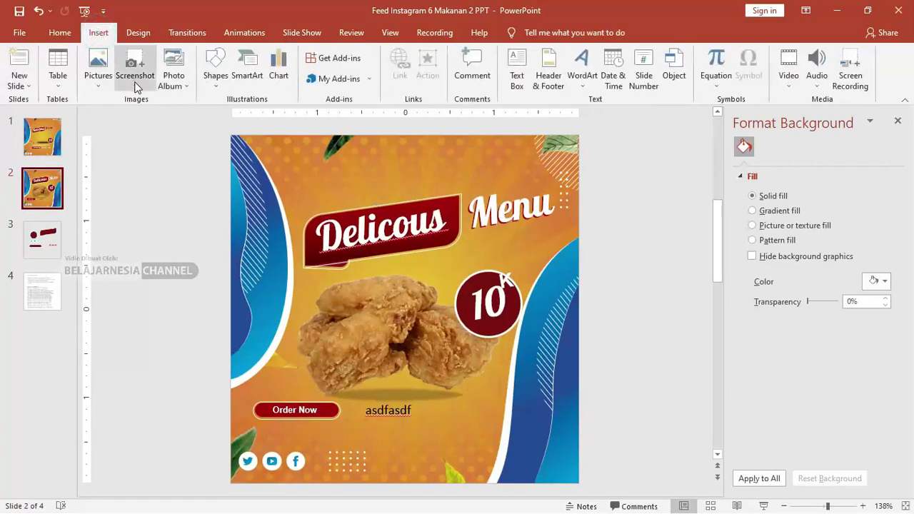
click(462, 296)
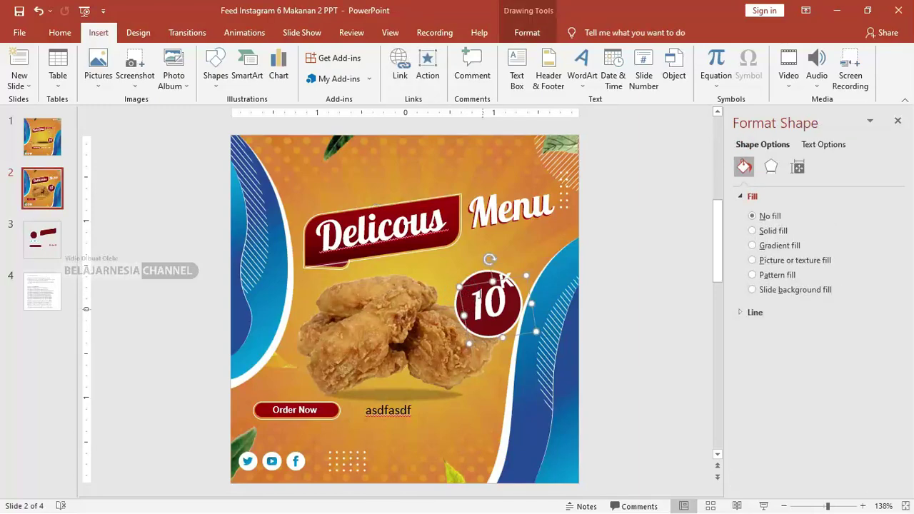
click(481, 282)
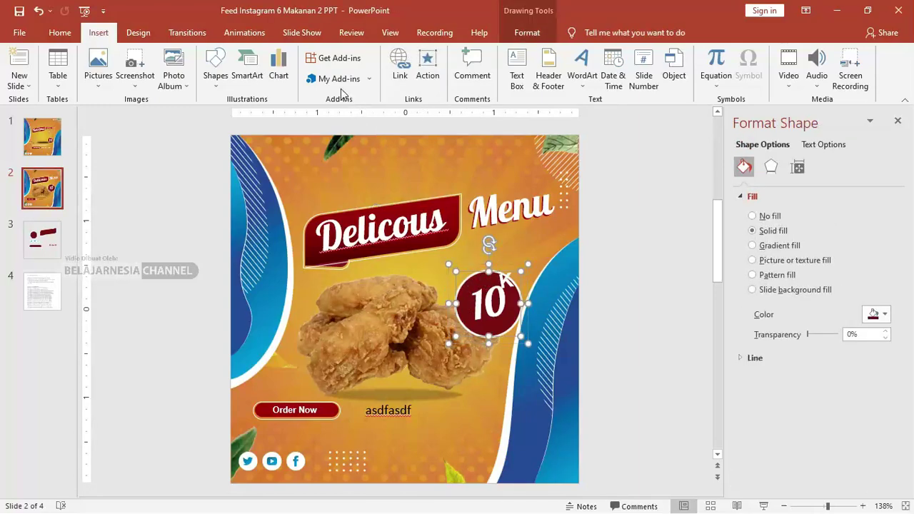
click(527, 32)
click(335, 52)
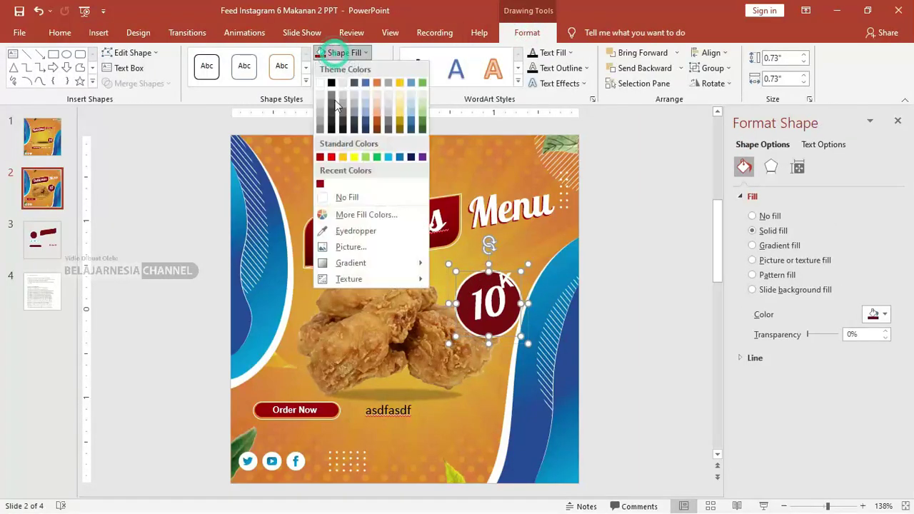
click(321, 184)
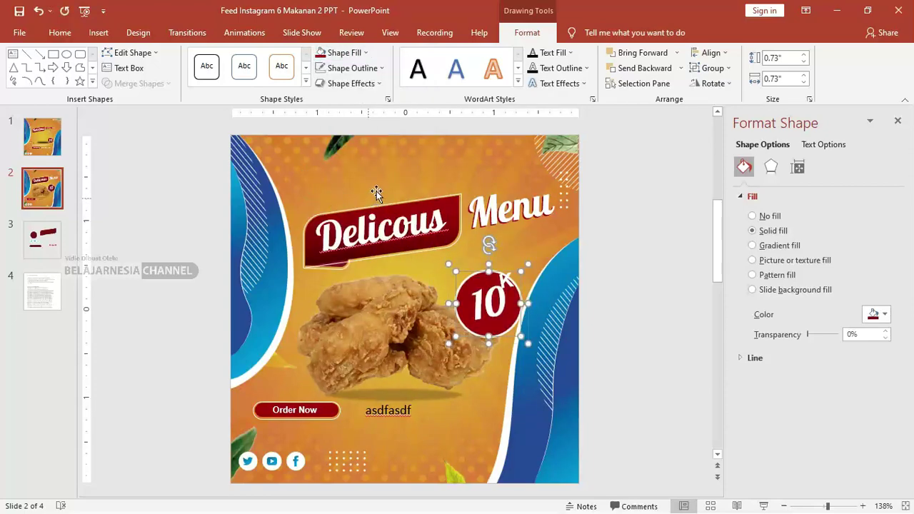
click(97, 32)
Draw a small 0.13" oval dot above the Delicous banner, filled dark red with no outline.
click(212, 87)
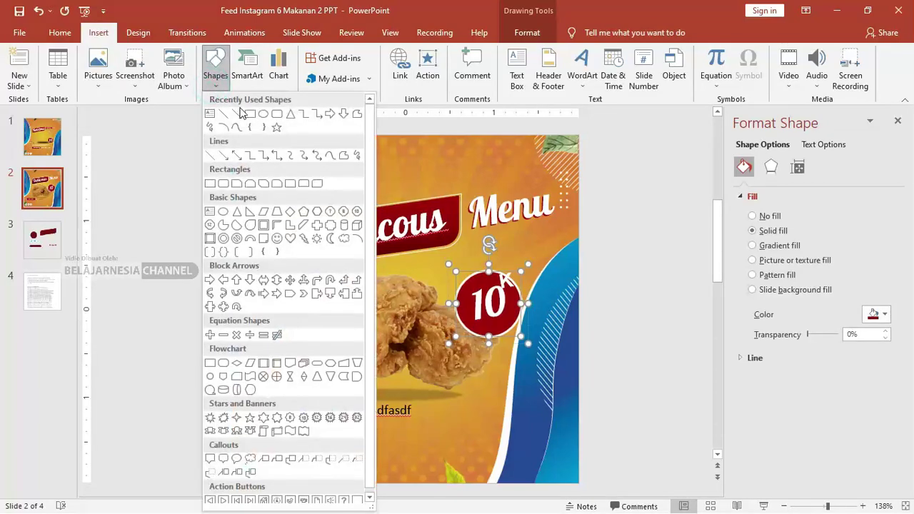
click(265, 114)
drag(305, 176, 309, 181)
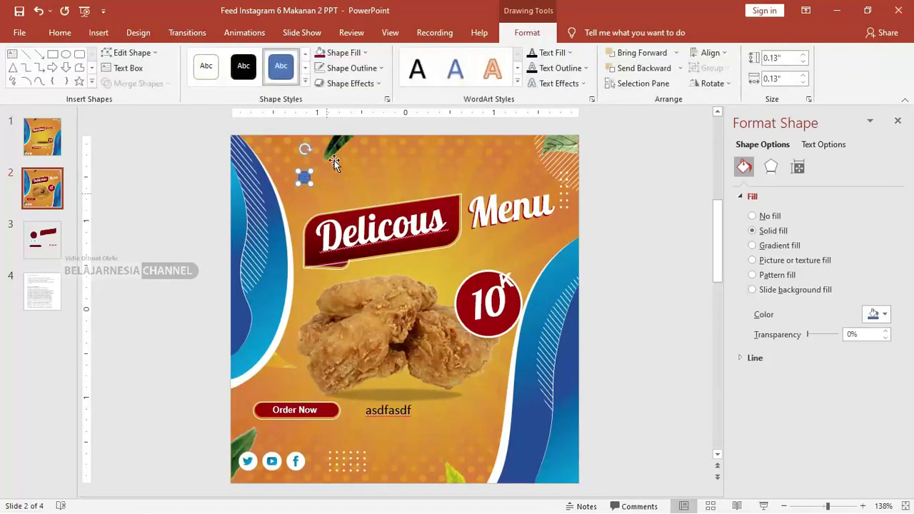
click(341, 52)
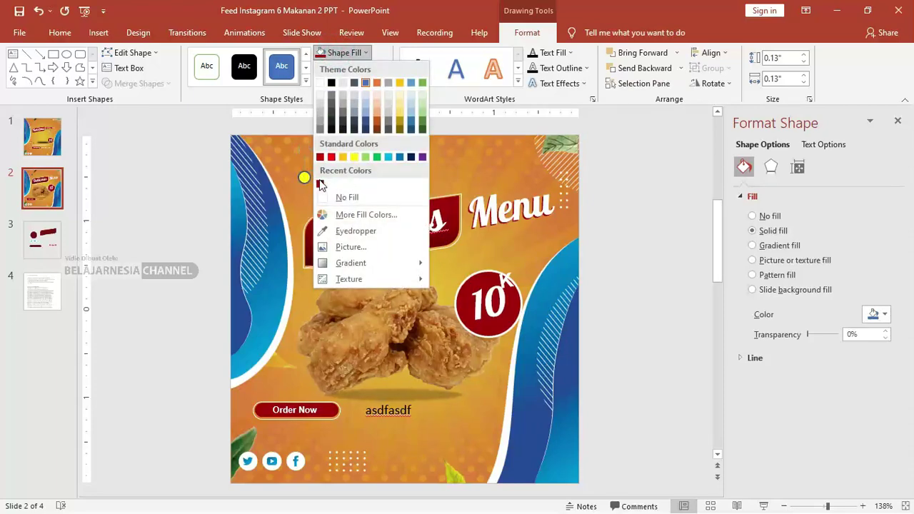
click(319, 184)
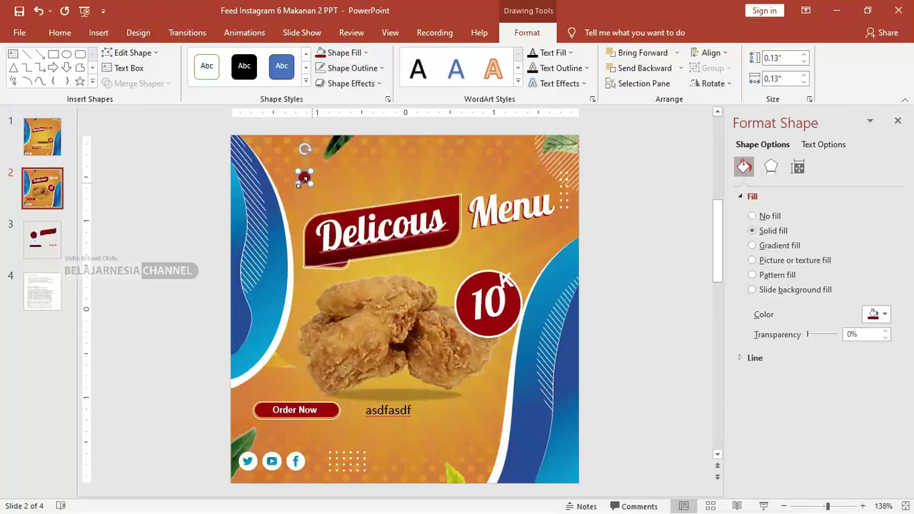
click(350, 68)
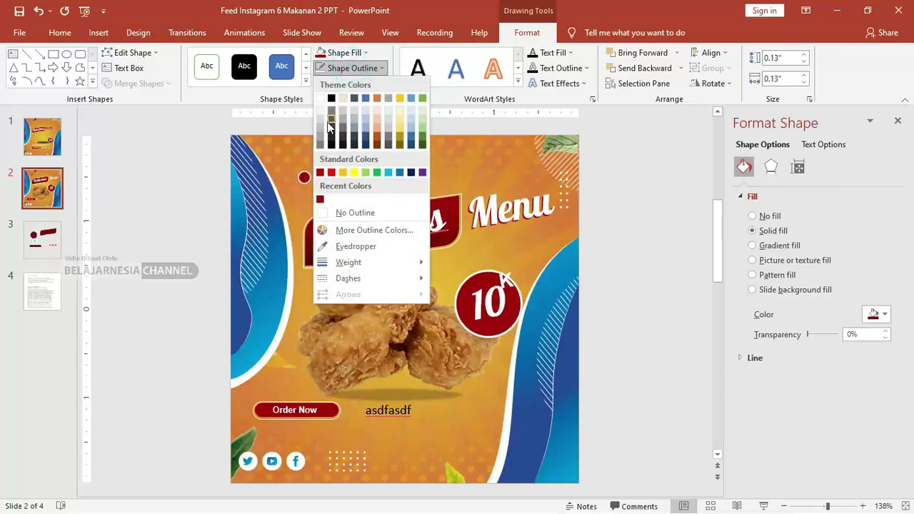
click(343, 216)
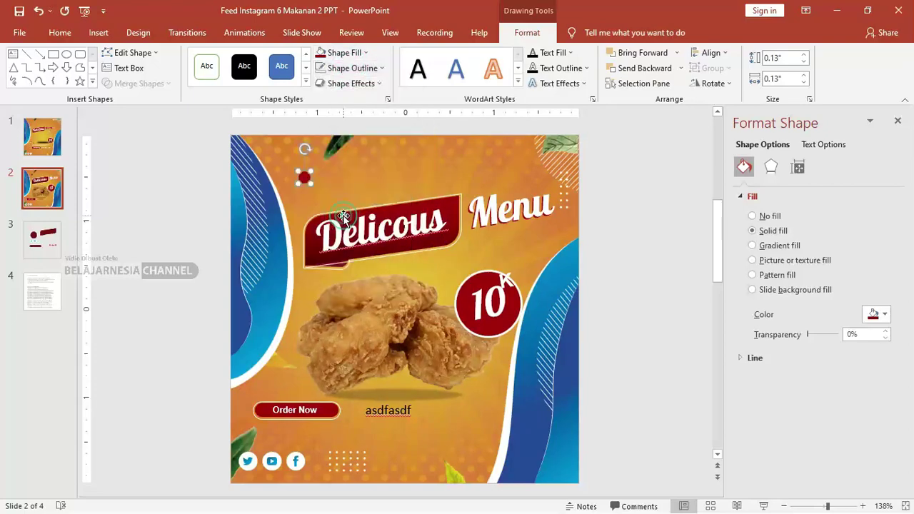
Duplicate the red dot just to its right, give the copy a blue 45° linear gradient, then view slide 1.
ctrl+scroll(296, 427, up, 5)
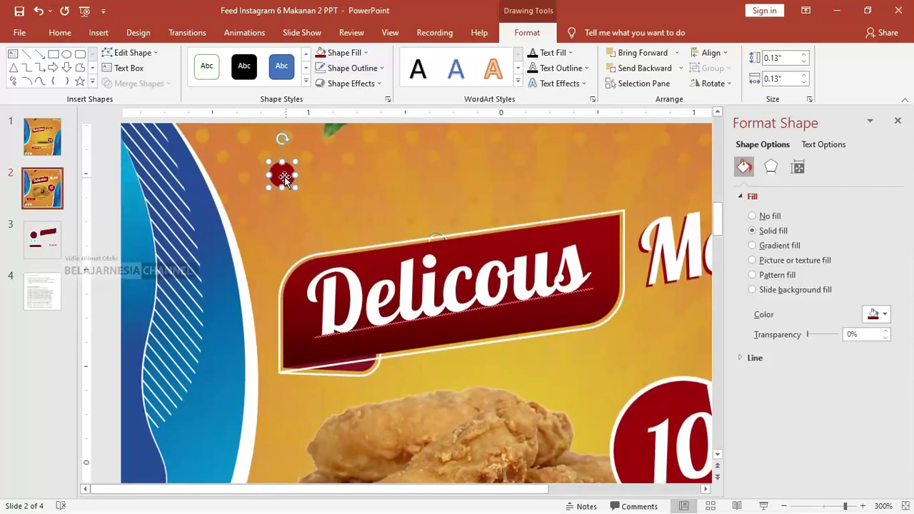
ctrl+drag(285, 175, 320, 184)
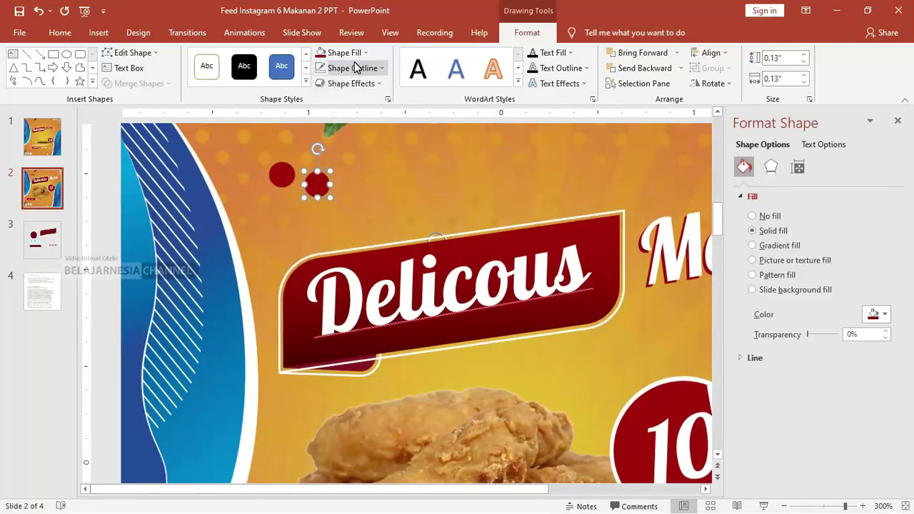
click(783, 246)
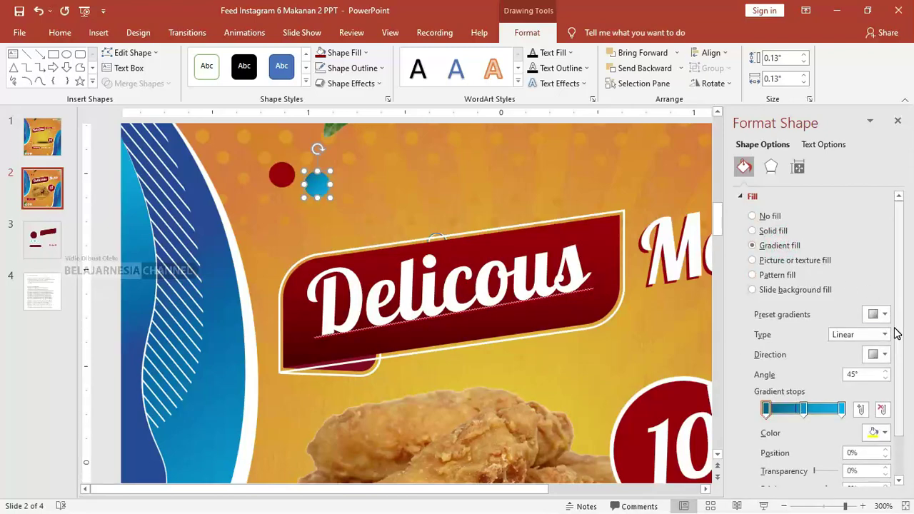
scroll(794, 353, down, 2)
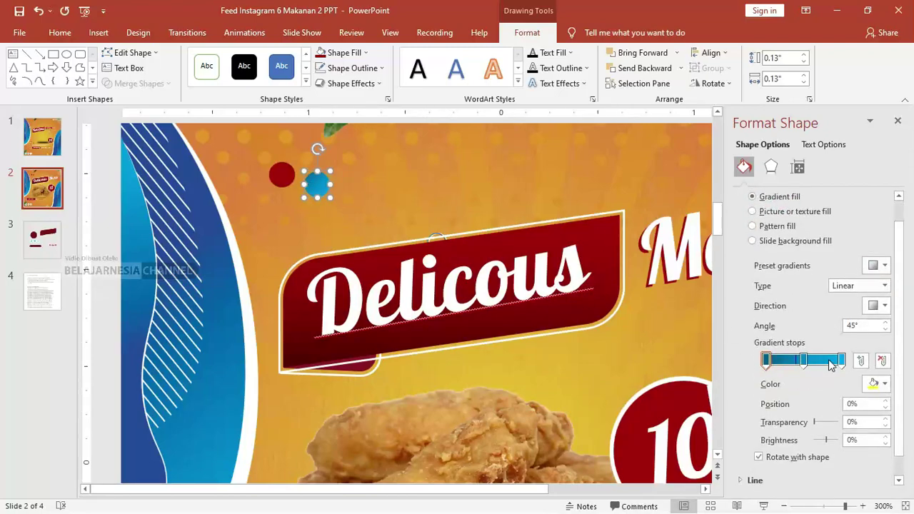
scroll(375, 329, down, 3)
scroll(375, 330, down, 3)
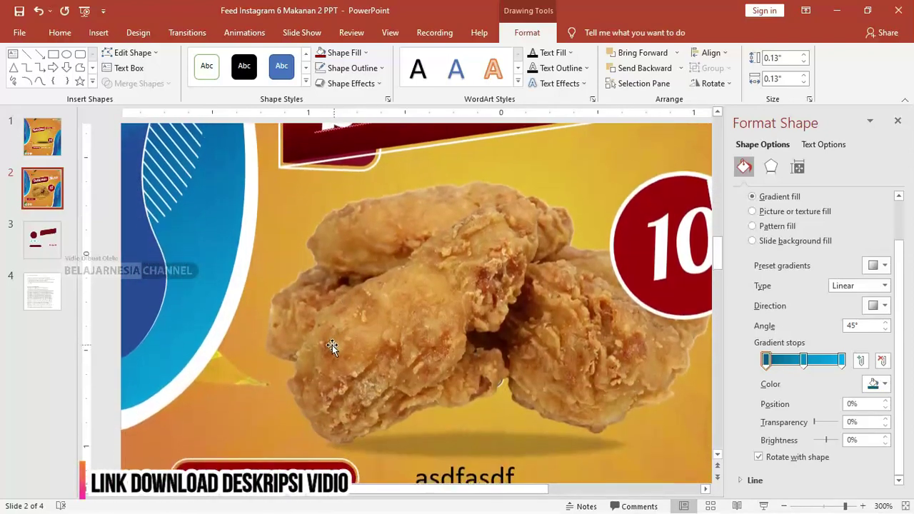
scroll(321, 349, down, 2)
ctrl+scroll(314, 347, down, 5)
click(42, 139)
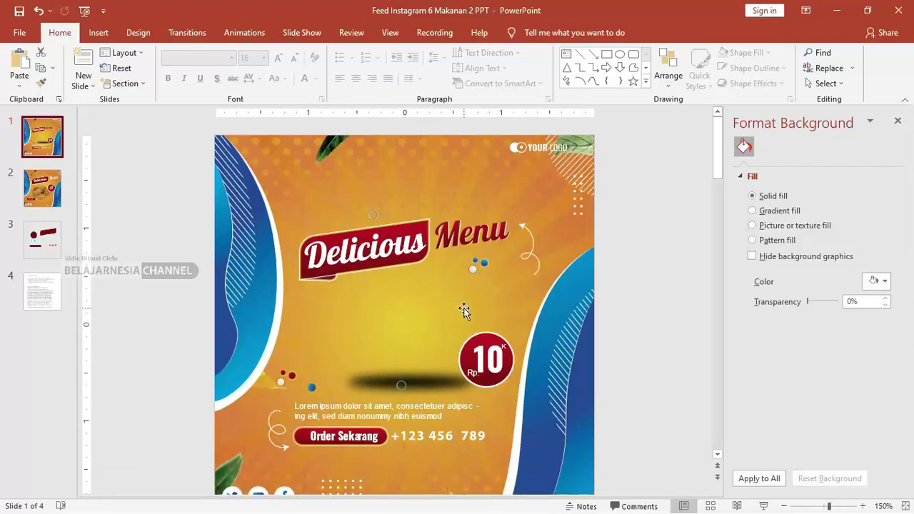
Review slide 1's finished full-slide design for reference, then return to slide 2.
click(529, 260)
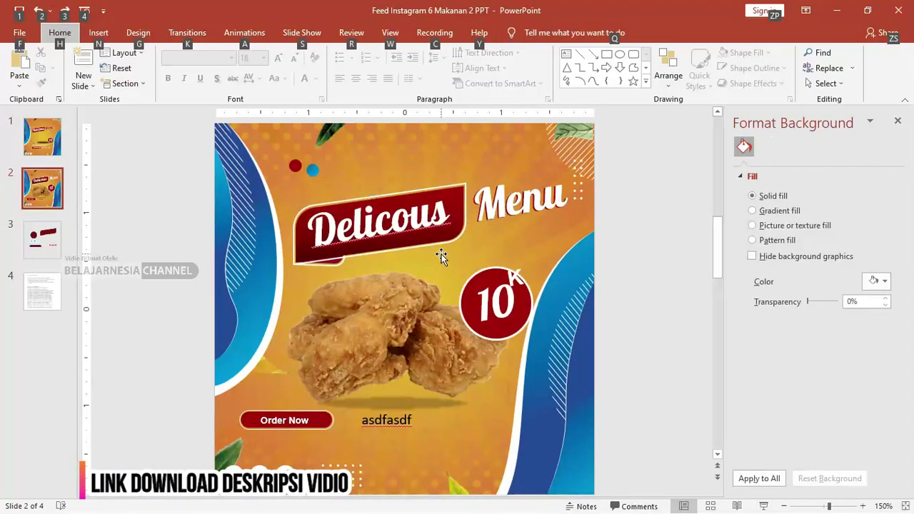
click(42, 142)
scroll(514, 249, up, 2)
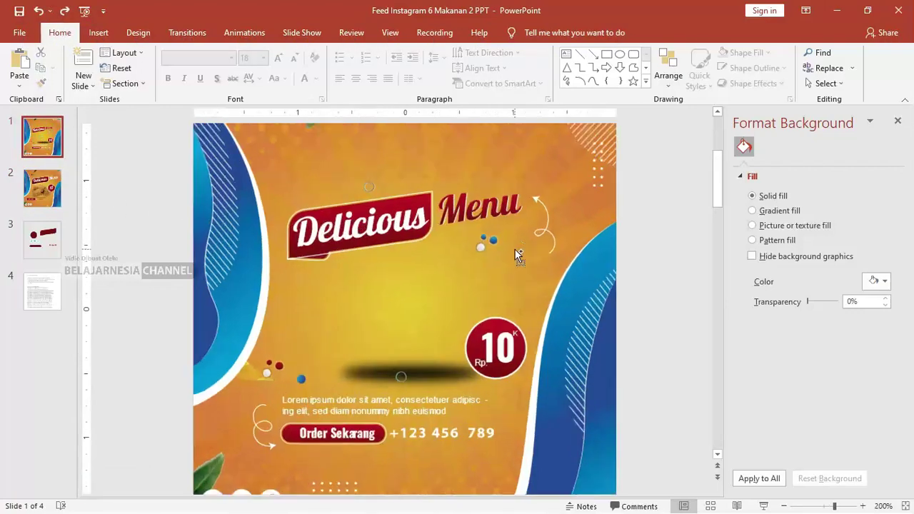
scroll(564, 232, up, 3)
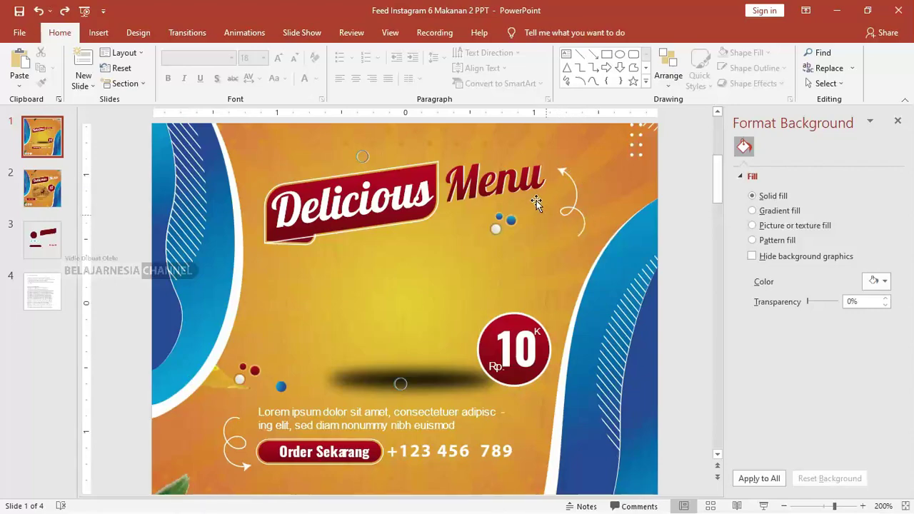
click(43, 188)
ctrl+scroll(362, 268, down, 5)
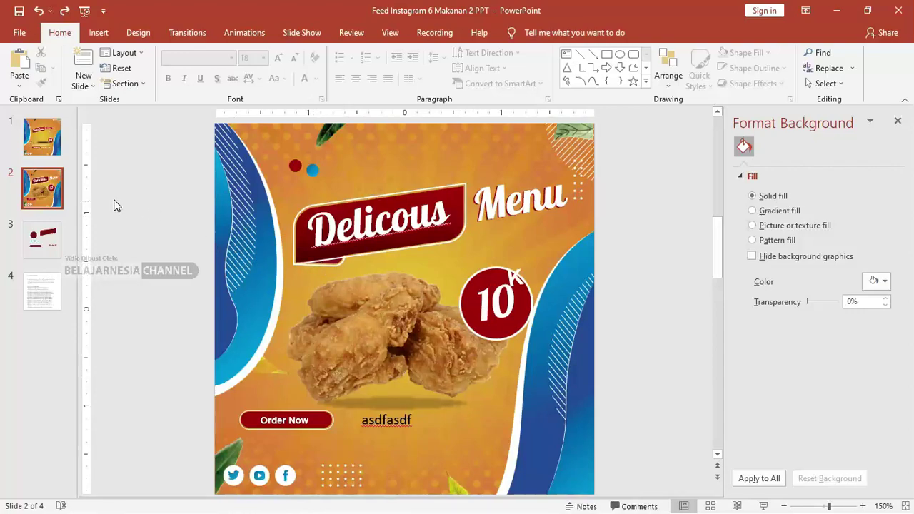
click(98, 32)
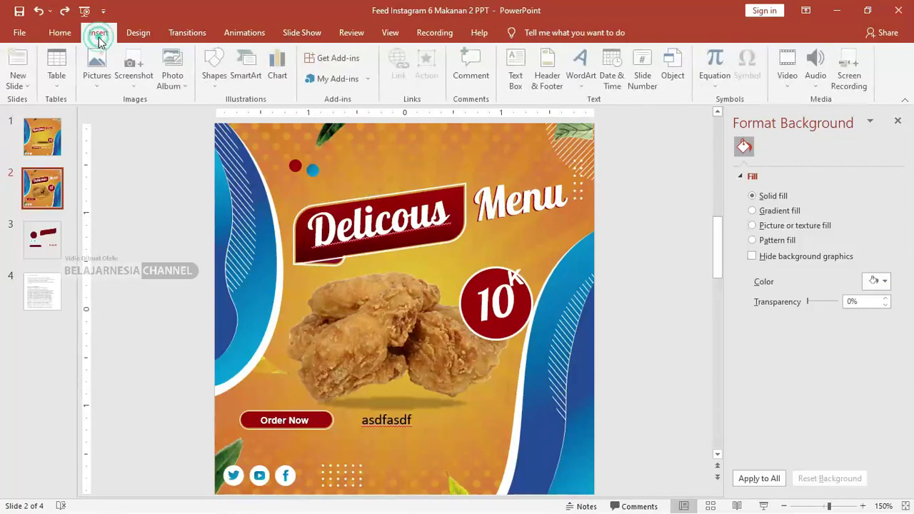
Draw a small Freeform: Scribble curl just below the Menu heading.
click(212, 87)
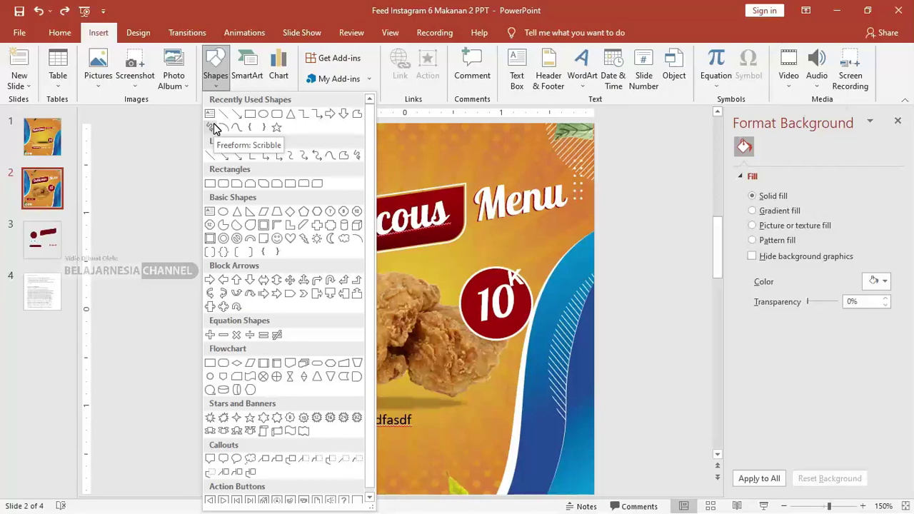
click(217, 129)
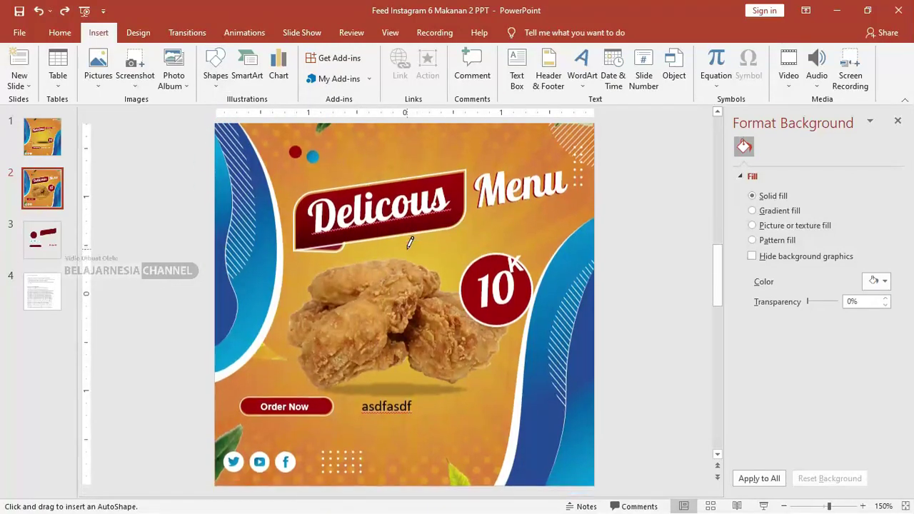
scroll(410, 245, down, 2)
scroll(414, 242, up, 2)
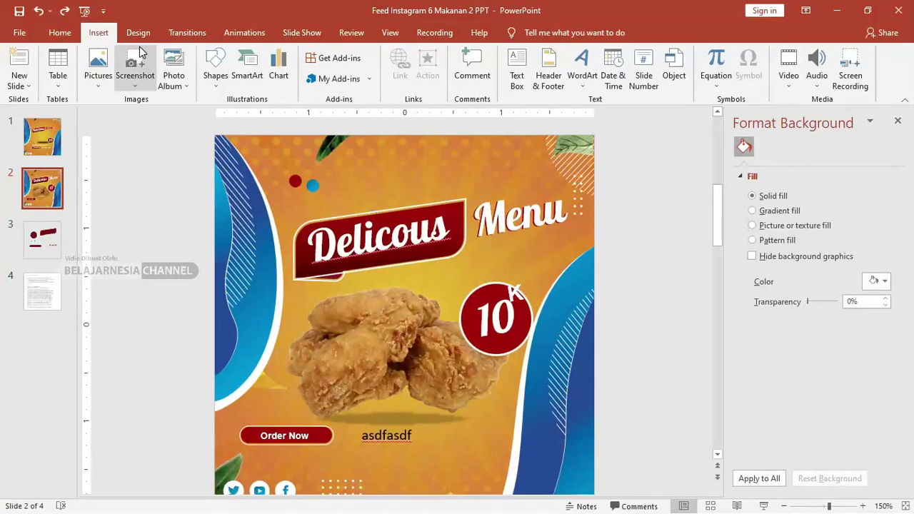
click(215, 72)
click(224, 115)
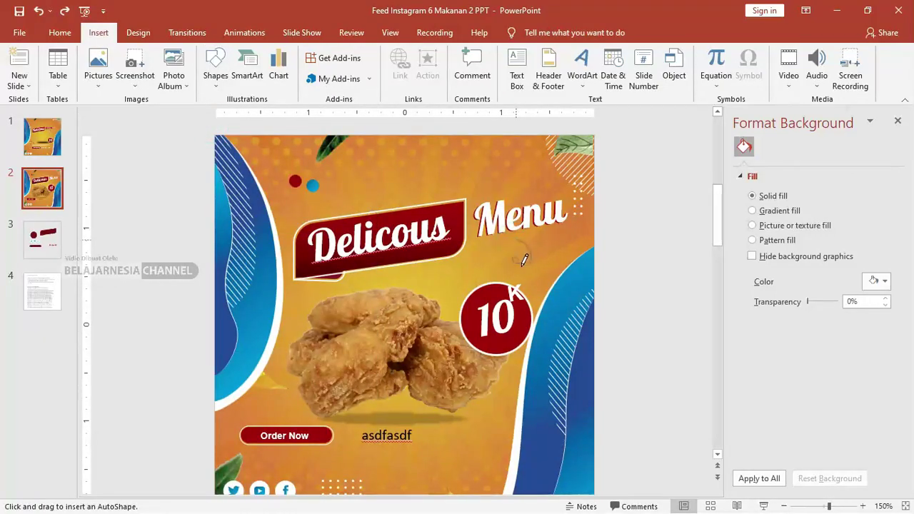
drag(502, 270, 499, 276)
Change the scribble's line colour from blue to white.
scroll(535, 261, up, 10)
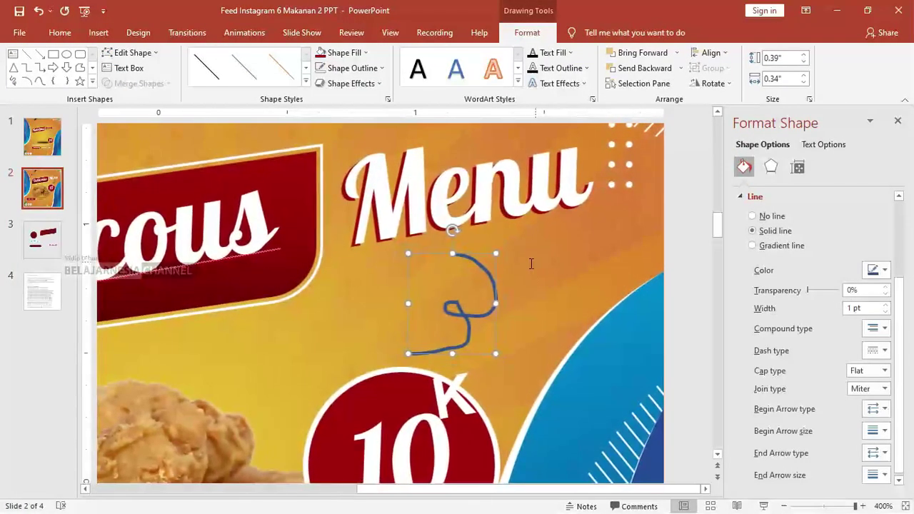
click(877, 270)
click(803, 300)
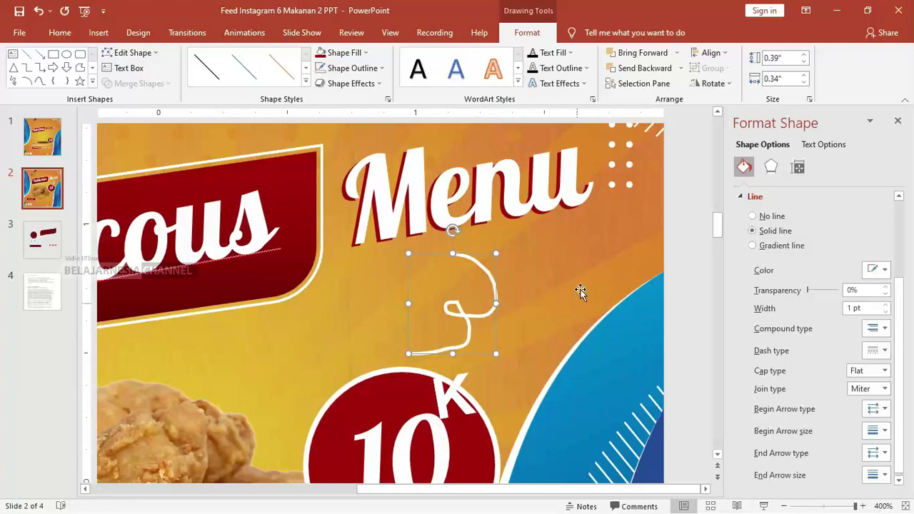
right_click(462, 321)
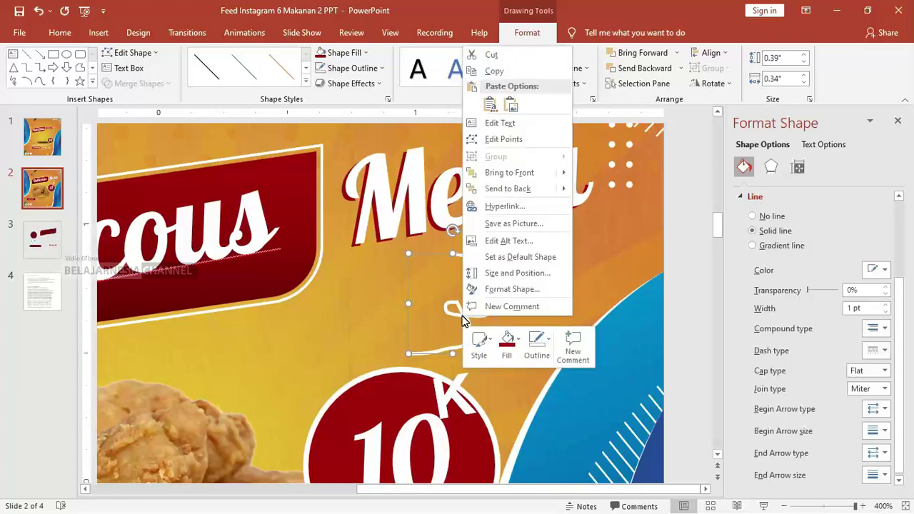
In Edit Points on the scribble, adjust a vertex and delete an extra vertex from the lower tail.
click(521, 137)
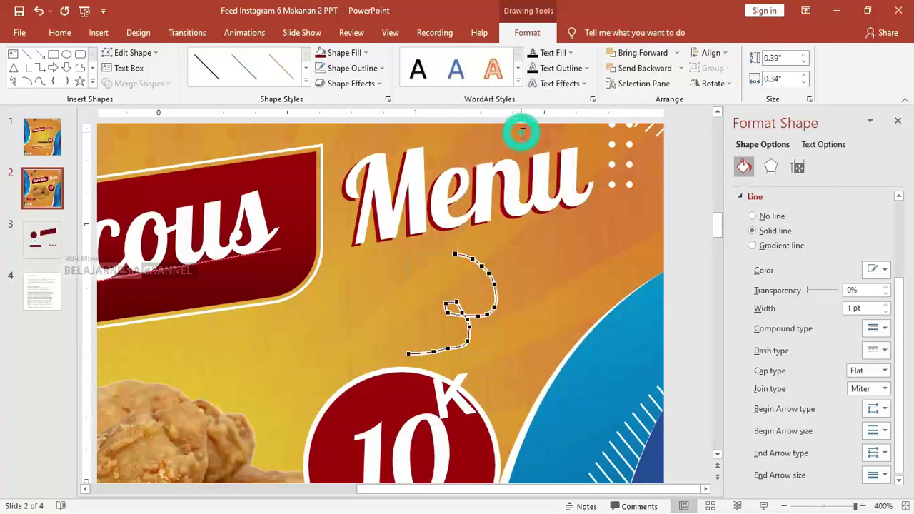
right_click(457, 303)
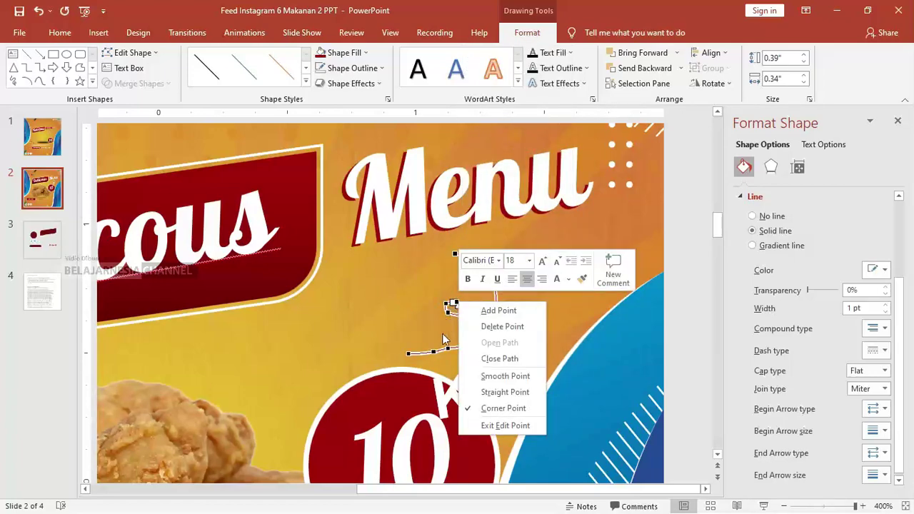
drag(433, 354, 421, 353)
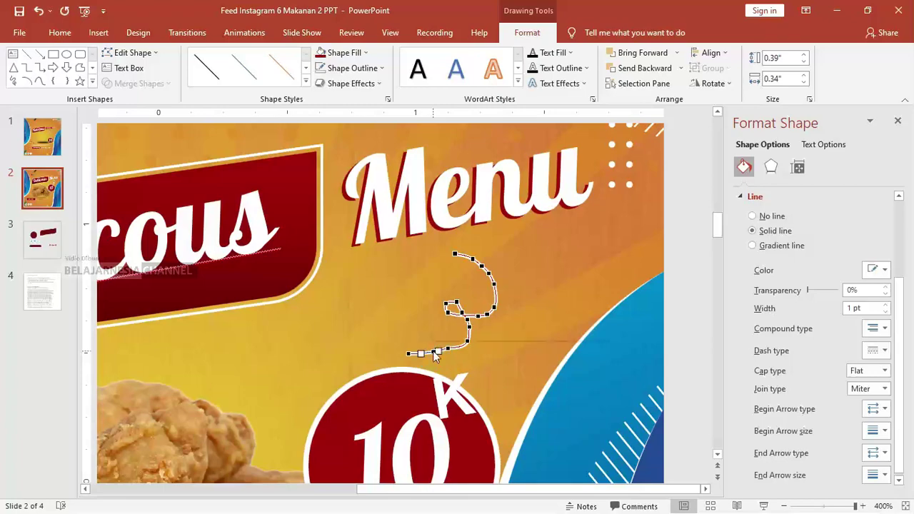
right_click(433, 352)
click(461, 359)
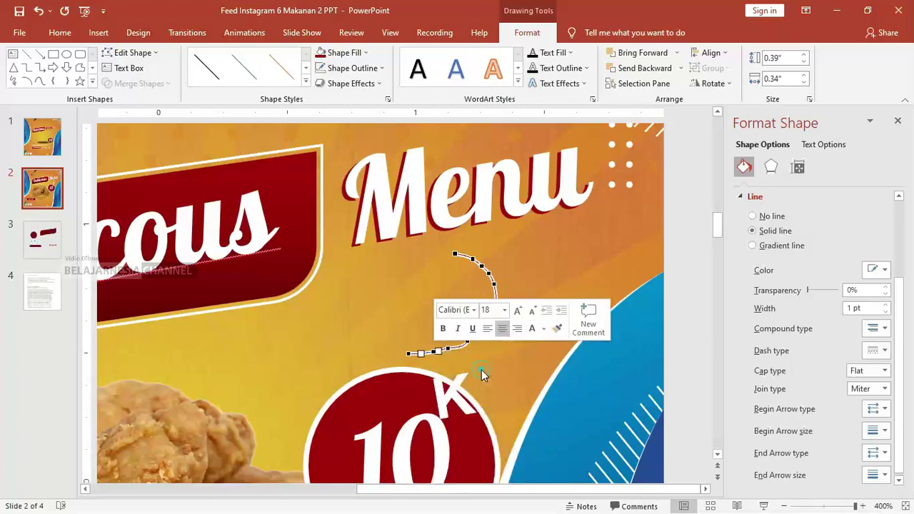
right_click(447, 347)
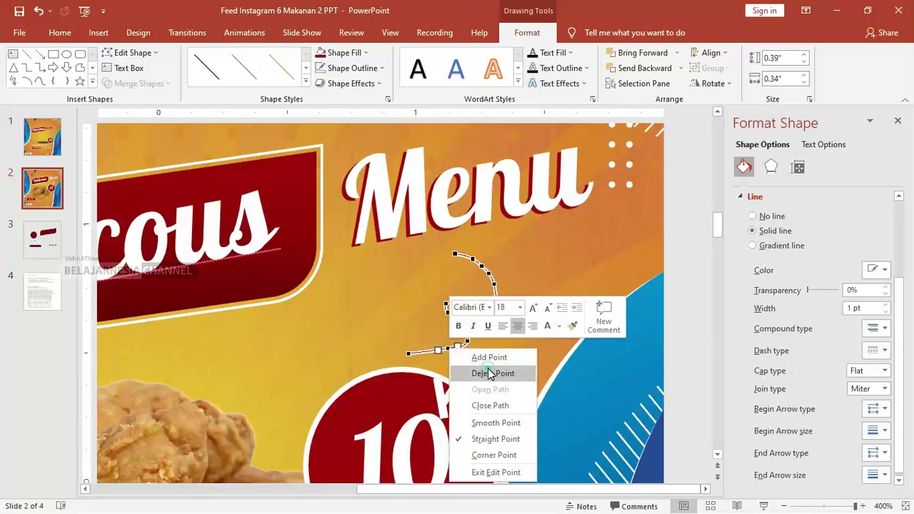
click(489, 374)
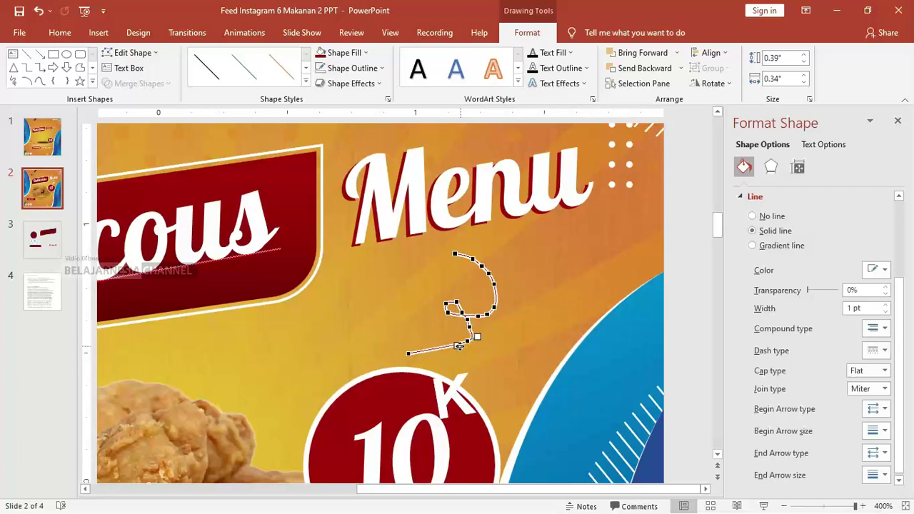
Remove another lower vertex and drag points and handles to bend the tail into a wider arc.
drag(458, 345, 439, 361)
right_click(469, 341)
click(514, 361)
drag(469, 327, 453, 353)
drag(469, 322, 472, 333)
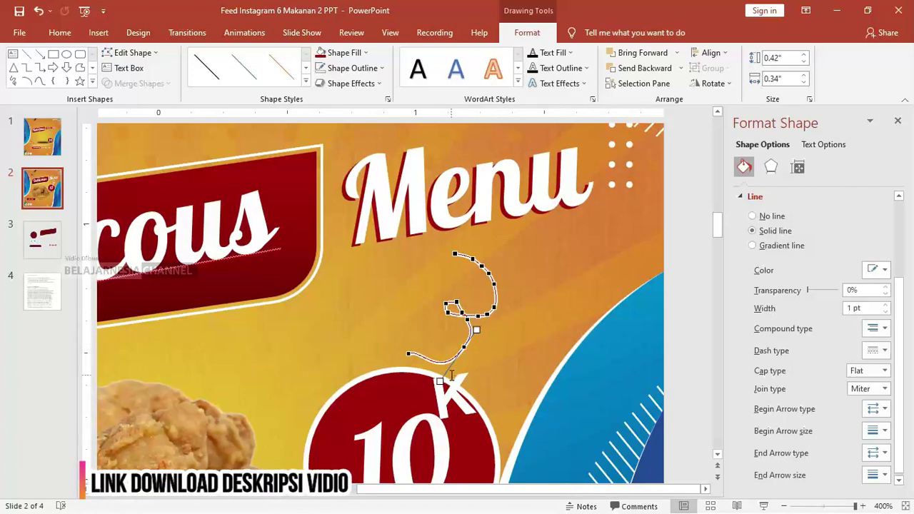
mouse_move(440, 381)
mouse_down()
mouse_move(441, 365)
mouse_move(422, 357)
mouse_move(471, 336)
mouse_up()
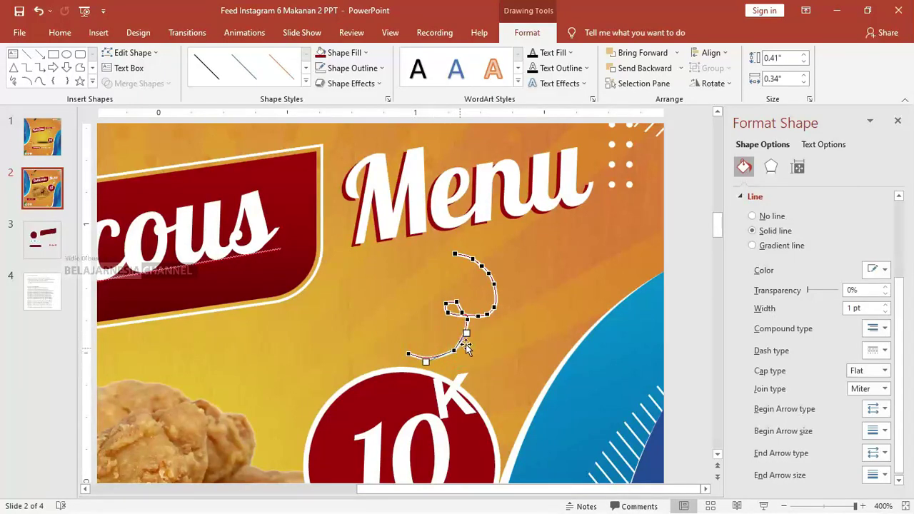
Delete six vertices from the upper curve of the white line, including the top one.
right_click(494, 308)
click(541, 332)
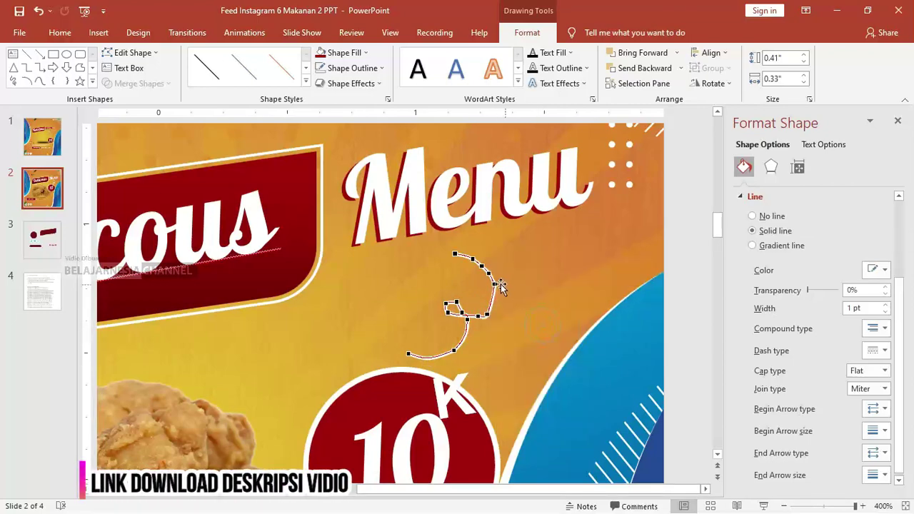
right_click(493, 282)
click(533, 307)
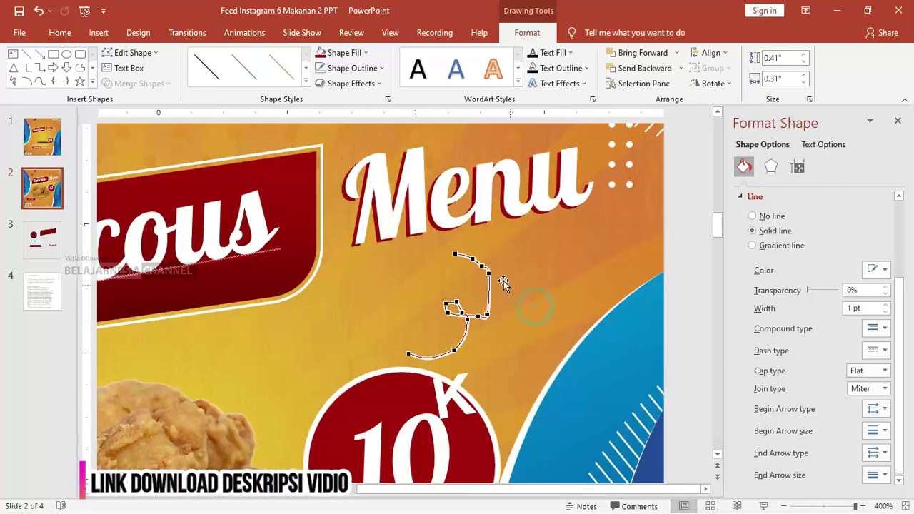
right_click(488, 273)
click(529, 298)
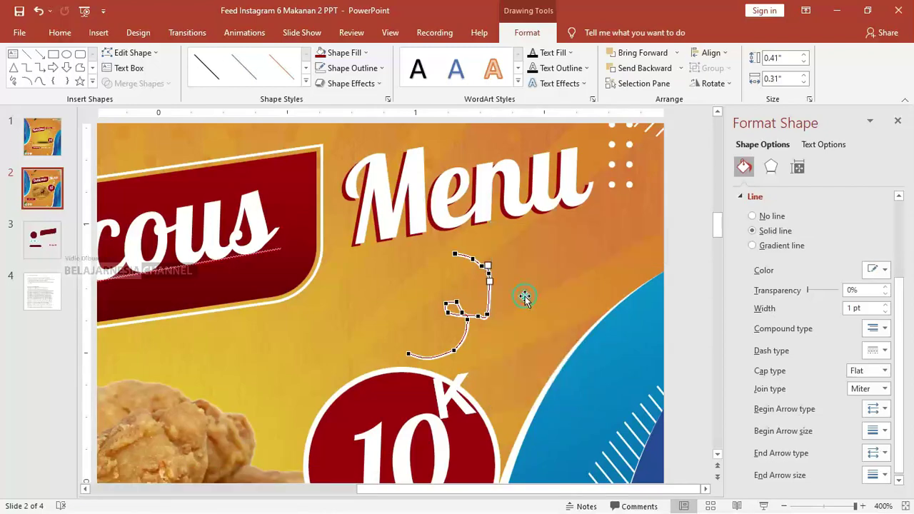
right_click(482, 264)
click(515, 293)
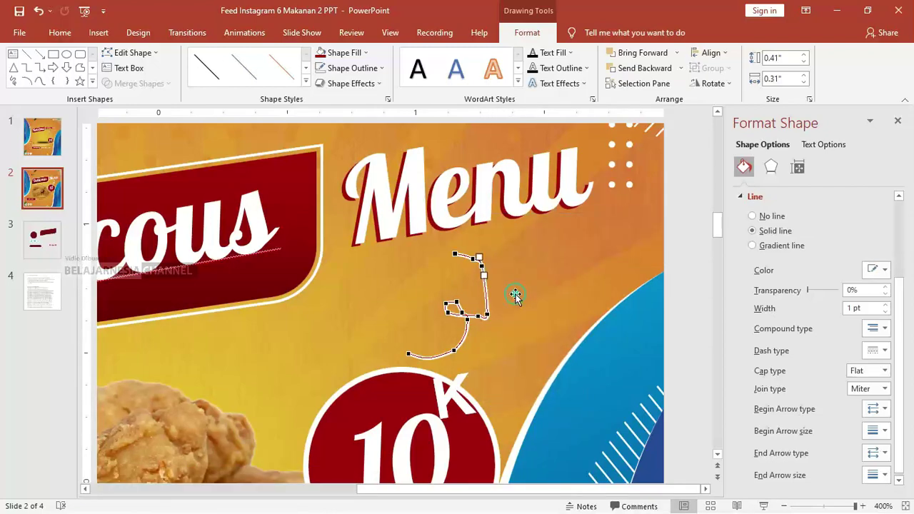
right_click(488, 312)
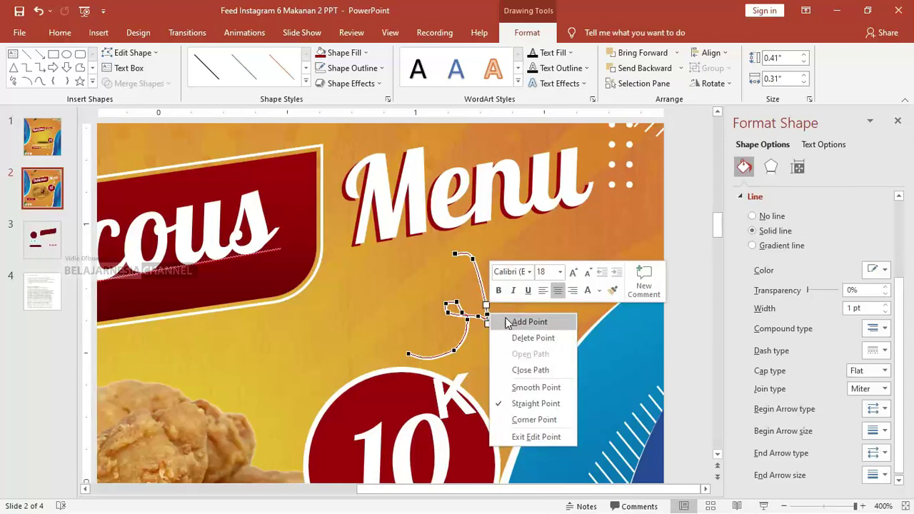
click(519, 334)
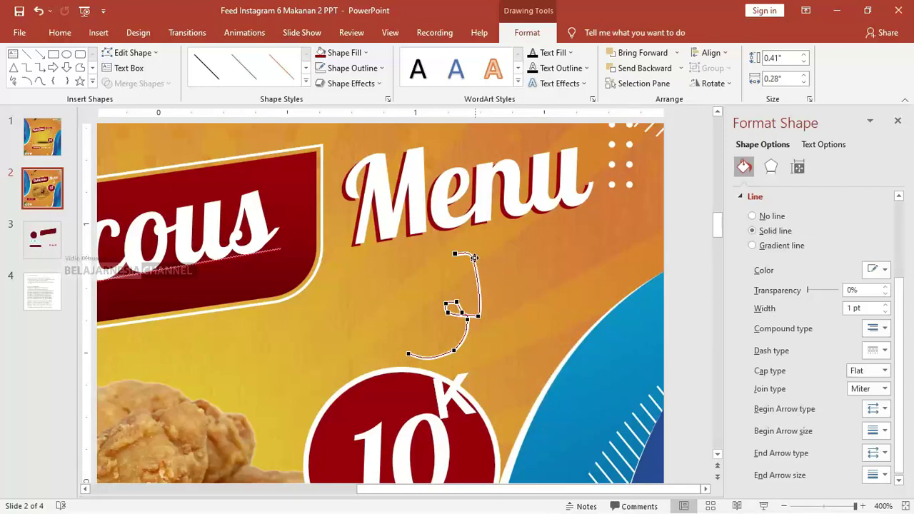
right_click(472, 258)
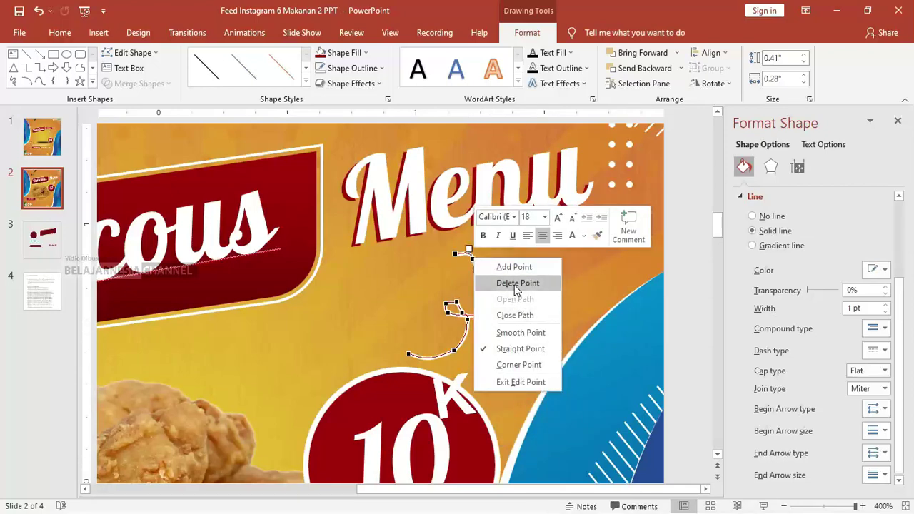
click(514, 286)
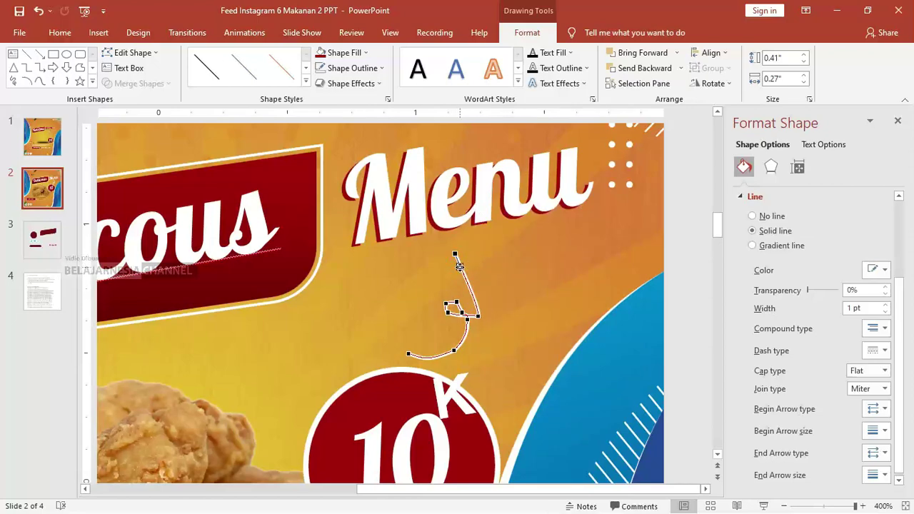
Bow the upper curve outward to the right and pull a vertex up-left into a small loop.
drag(459, 266, 539, 266)
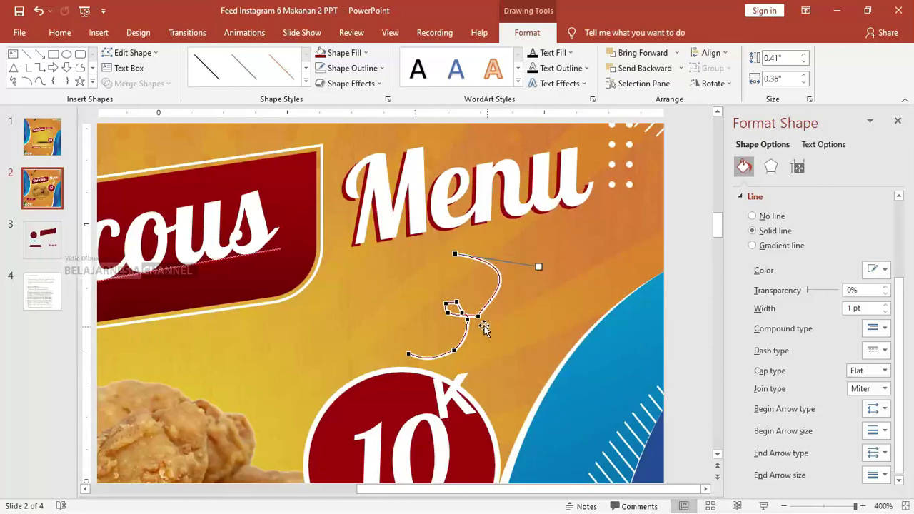
drag(479, 316, 502, 312)
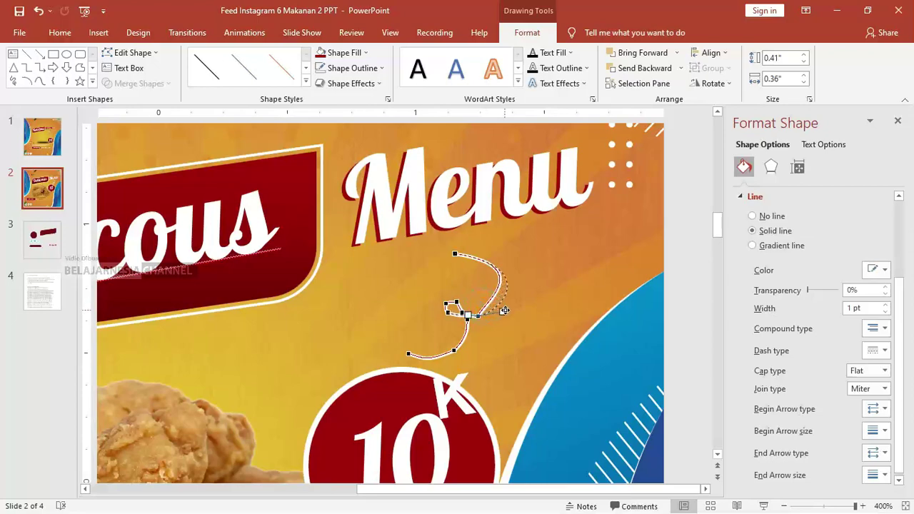
click(465, 316)
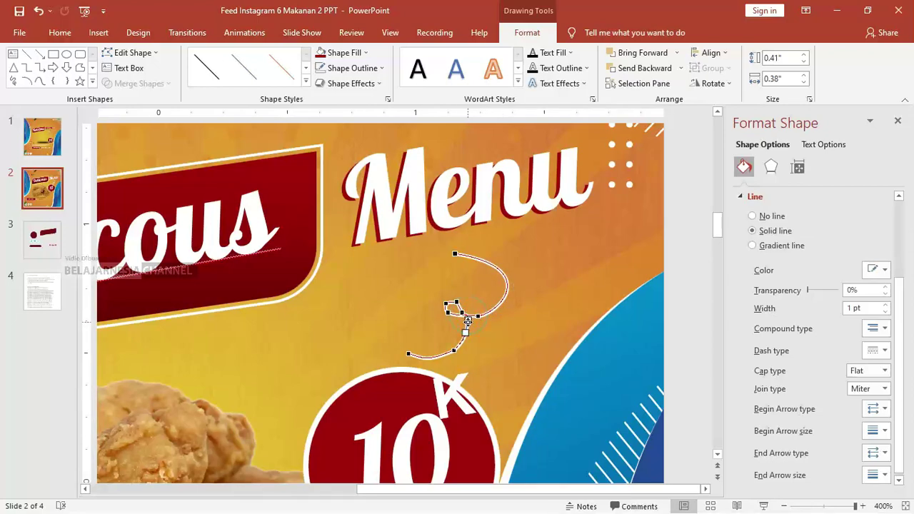
click(473, 316)
mouse_move(471, 314)
mouse_down()
mouse_move(467, 321)
mouse_move(457, 305)
mouse_up()
click(527, 285)
click(508, 286)
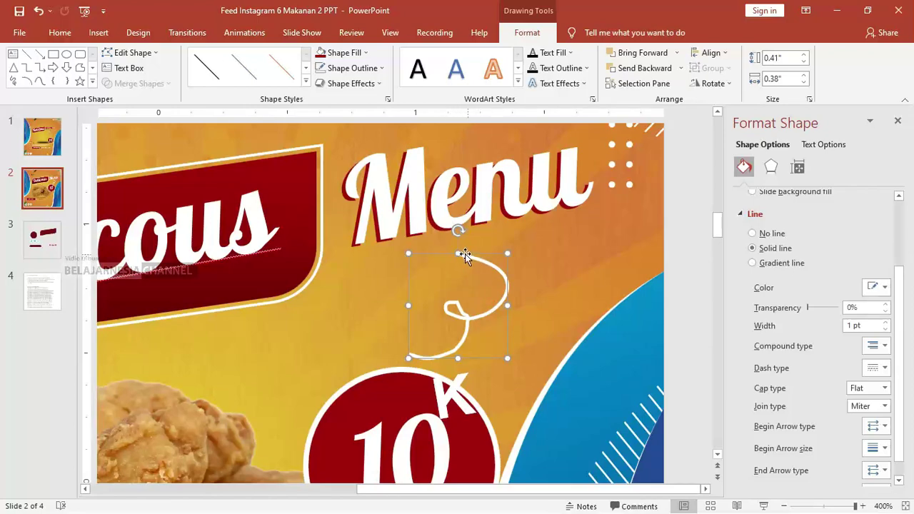
Set the curly line's Begin Arrow type to an arrowhead so its top end points.
scroll(885, 367, down, 1)
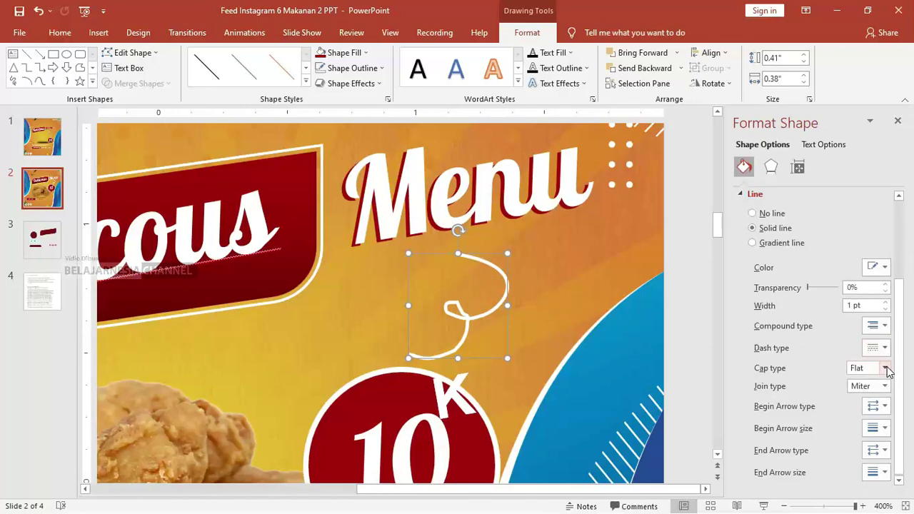
click(884, 407)
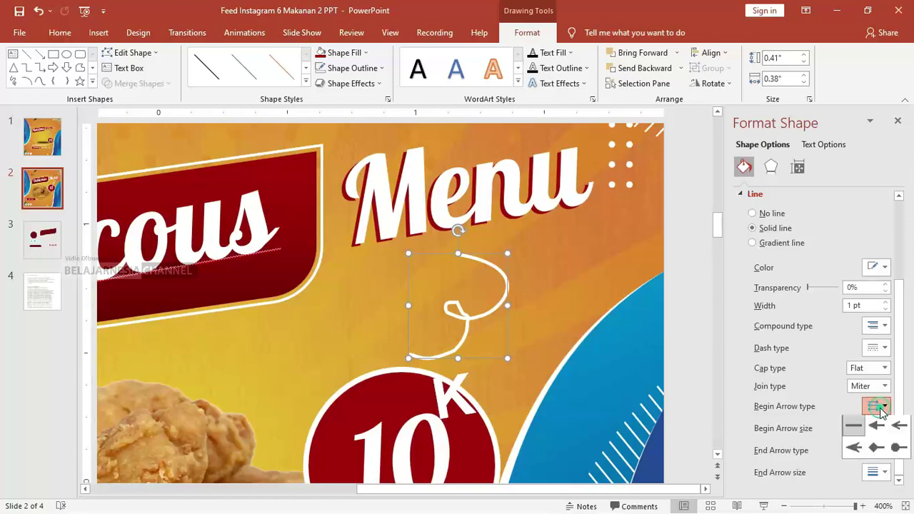
click(877, 428)
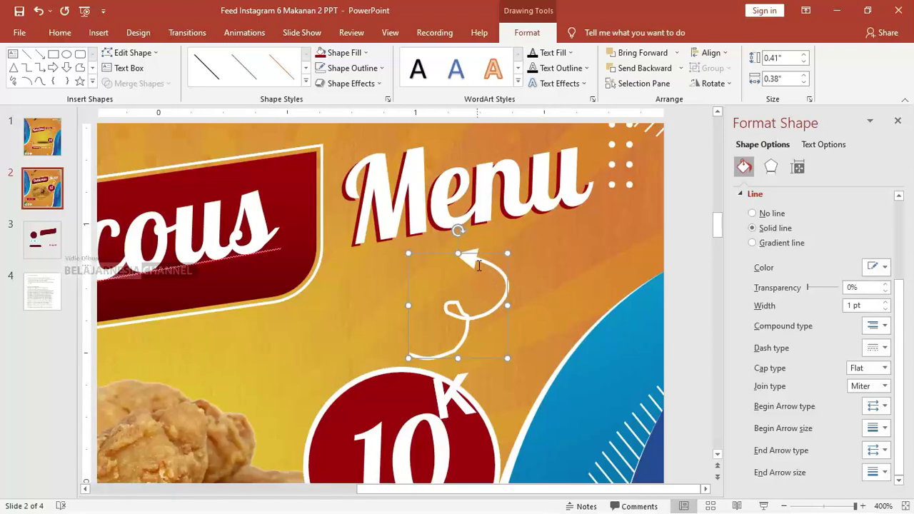
ctrl+scroll(460, 268, down, 5)
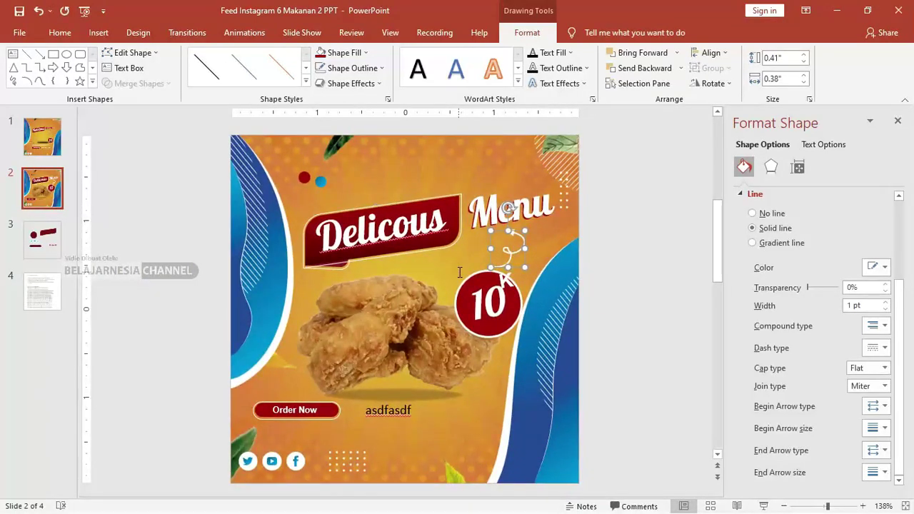
ctrl+drag(515, 250, 287, 361)
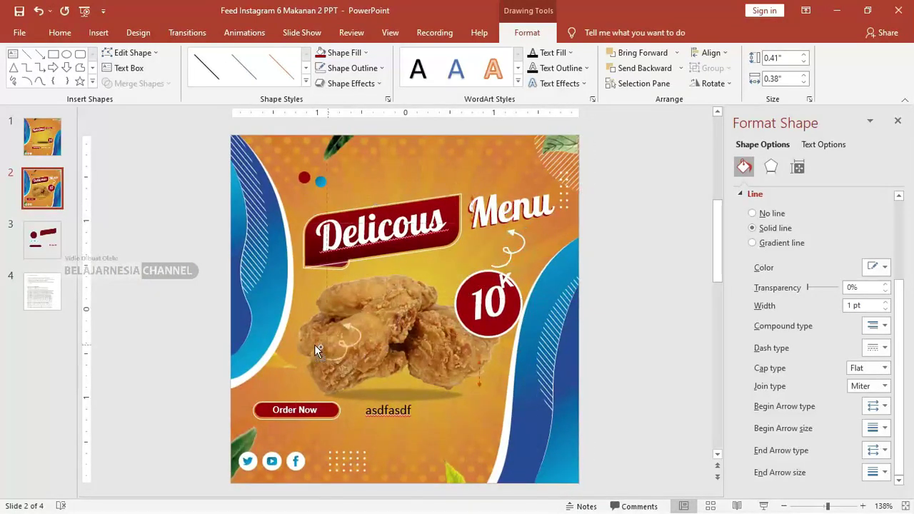
key(ctrl+z)
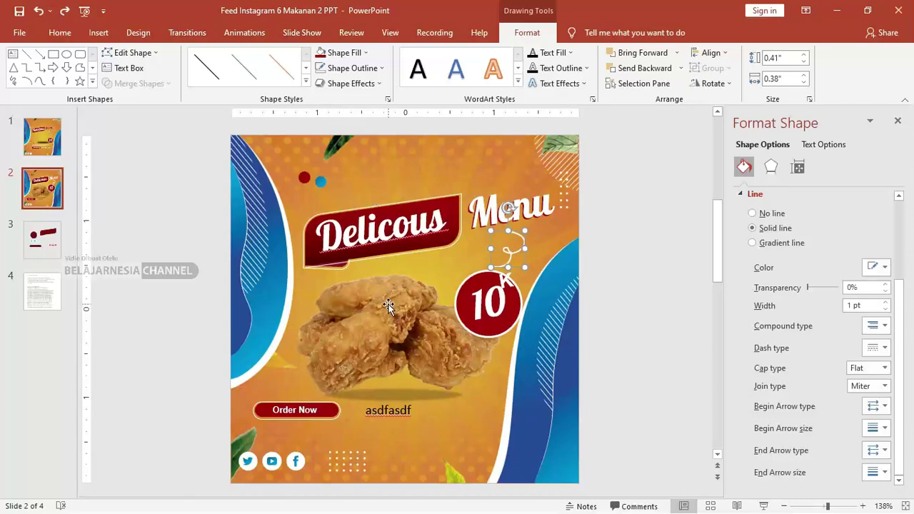
click(42, 139)
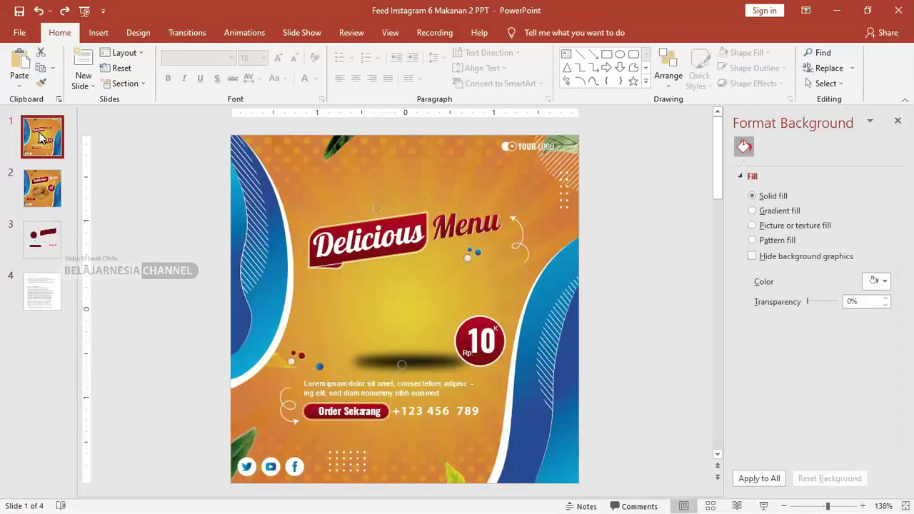
click(41, 167)
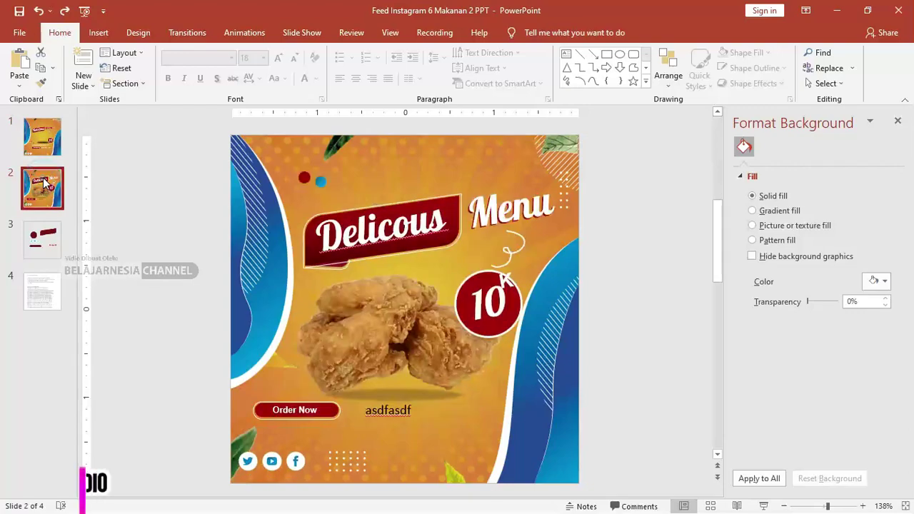